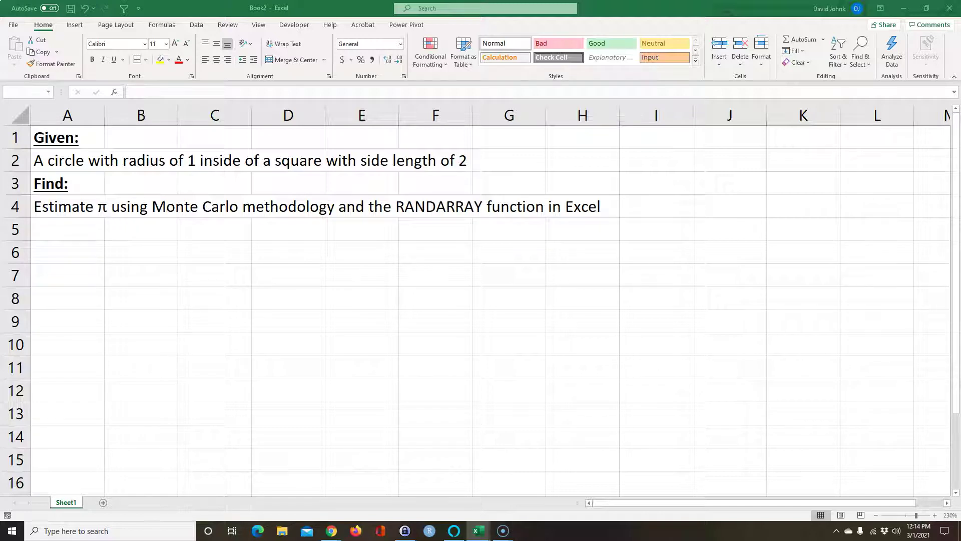
Step: Paste the copied Solution heading and the circle-in-square diagram into the sheet starting at cell A5
{"action": "left_click", "coordinate": [69, 233]}
{"action": "right_click", "coordinate": [69, 233]}
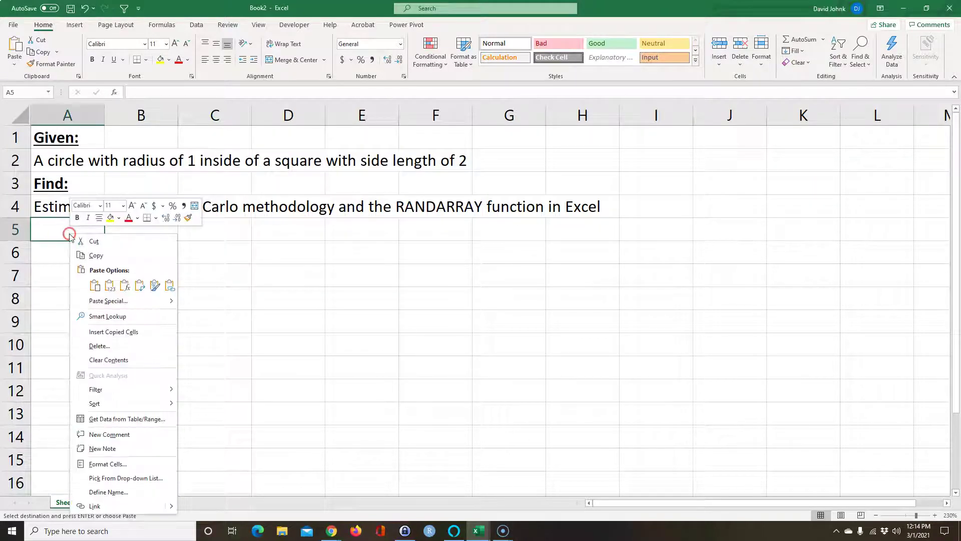
{"action": "left_click", "coordinate": [95, 289]}
{"action": "left_click", "coordinate": [333, 358]}
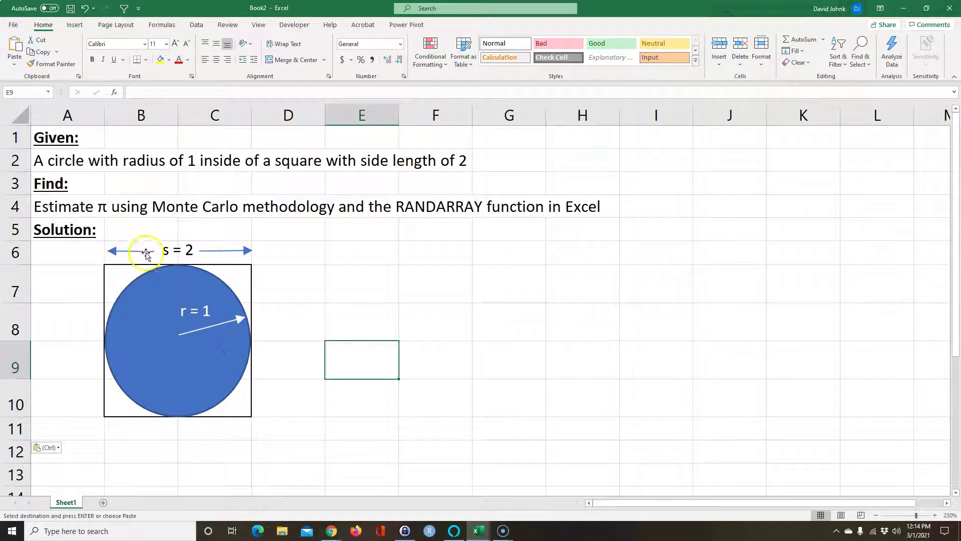
{"action": "left_click", "coordinate": [363, 113]}
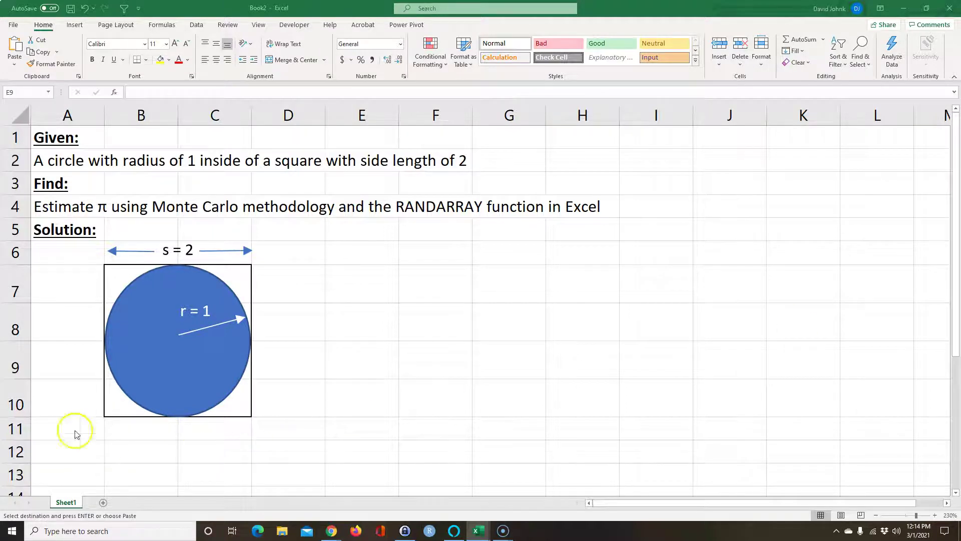
Step: Fill row 12 from A12 with the circle area derivation: Acircle, πr², π(1)² and π, with circle as subscript
{"action": "left_click", "coordinate": [66, 448]}
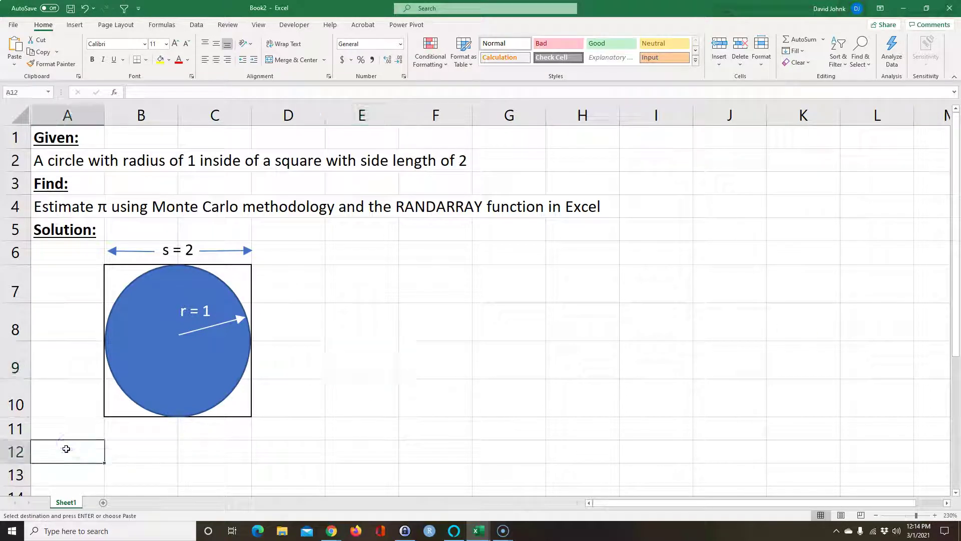
{"action": "type", "text": "Acircle\tπr2\tπ(1)2\tπ"}
{"action": "scroll", "coordinate": [436, 367], "scroll_direction": "down", "scroll_amount": 1}
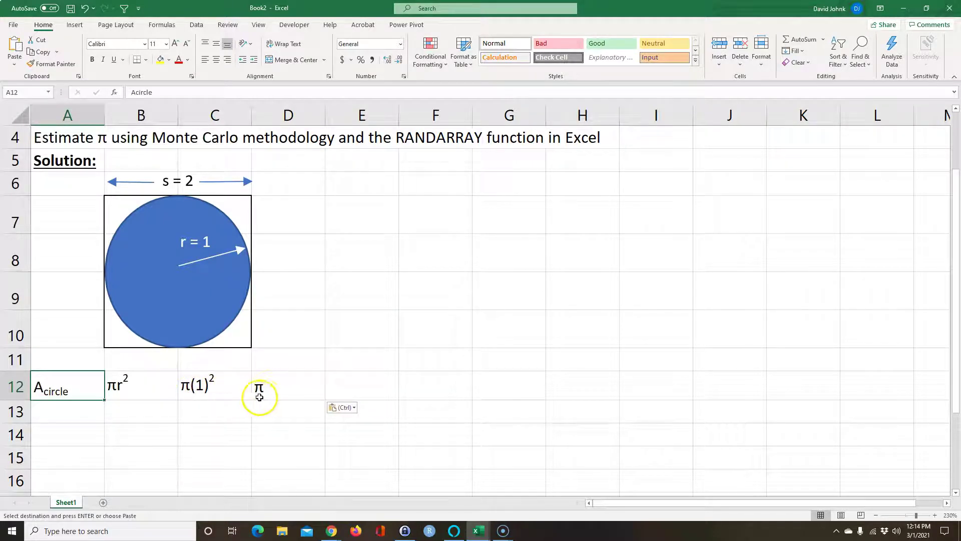
{"action": "left_click", "coordinate": [265, 391]}
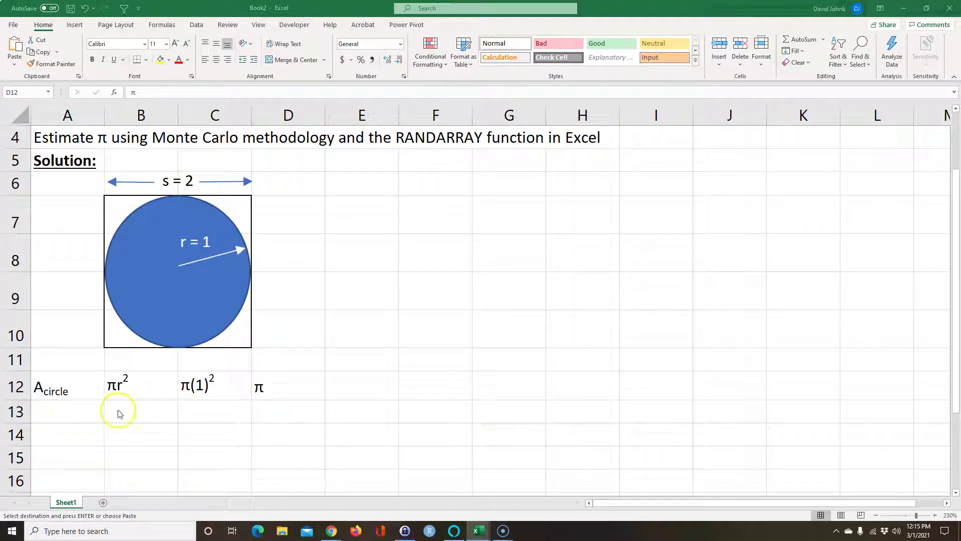
Step: Fill row 13 from A13 with the square area derivation: Asquare, 2*2 and 4, with square as subscript
{"action": "left_click", "coordinate": [64, 409]}
{"action": "type", "text": "Asquare\t2*2\t4"}
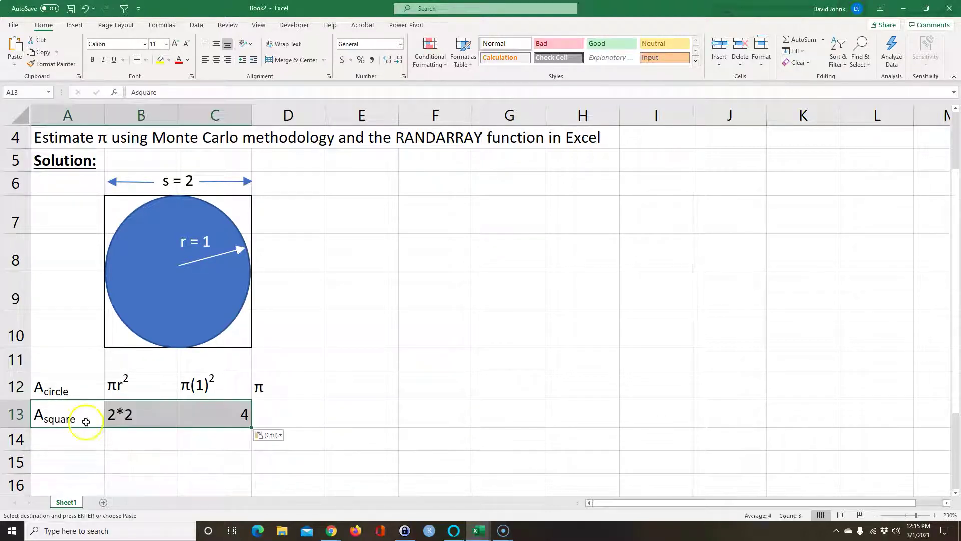
{"action": "left_click", "coordinate": [225, 415]}
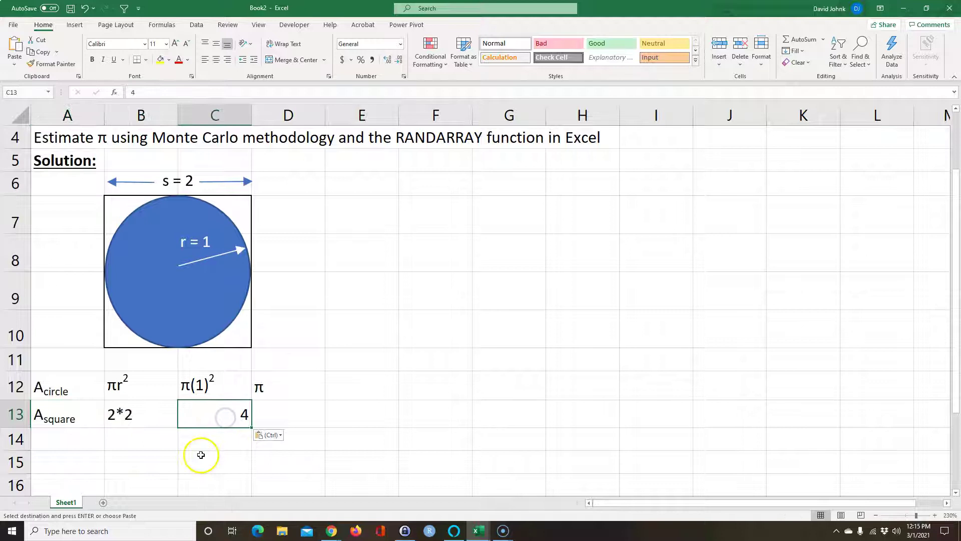
{"action": "scroll", "coordinate": [700, 388], "scroll_direction": "down", "scroll_amount": 1}
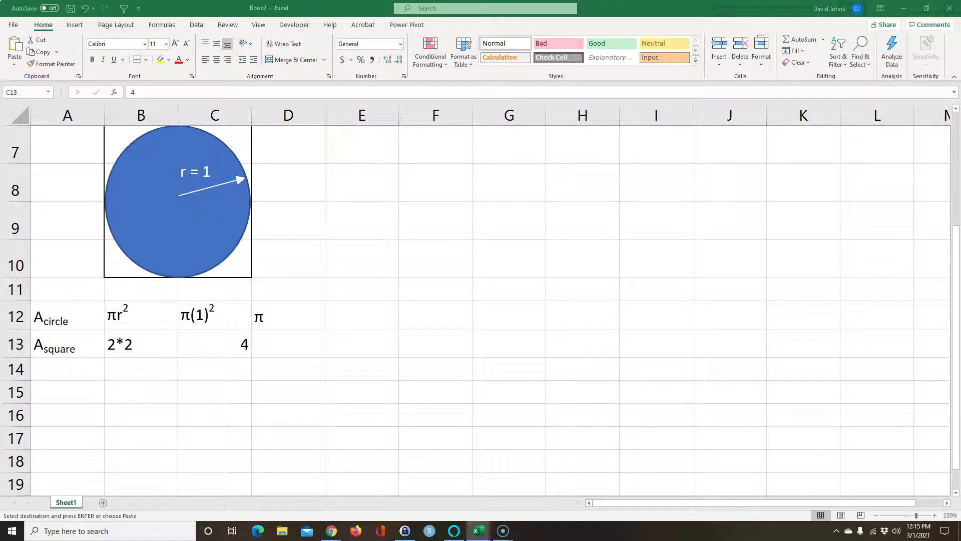
Step: Add the area ratio Acircle / Asquare in A14 with π/4 in B14, and widen column A to fit the label
{"action": "left_click", "coordinate": [64, 369]}
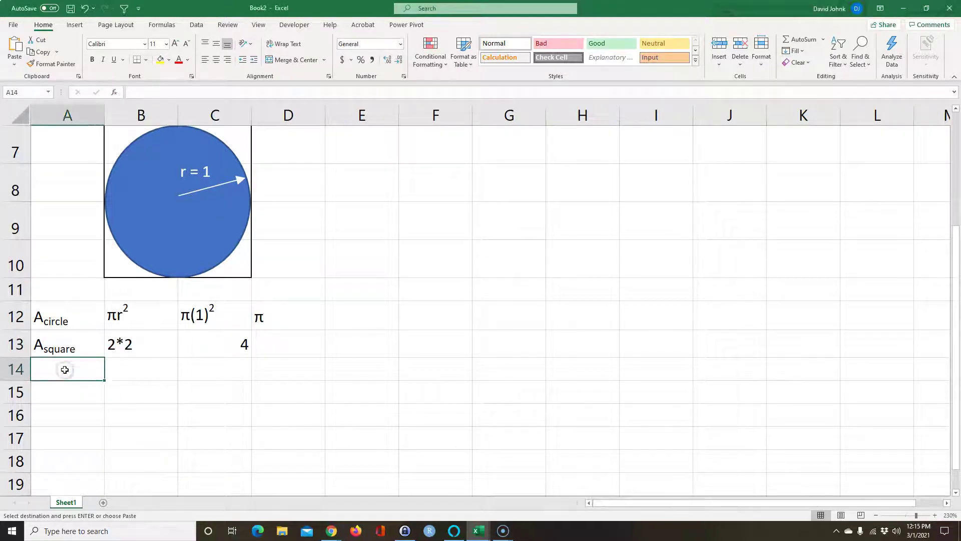
{"action": "type", "text": "Acircle / Asq\tπ/4"}
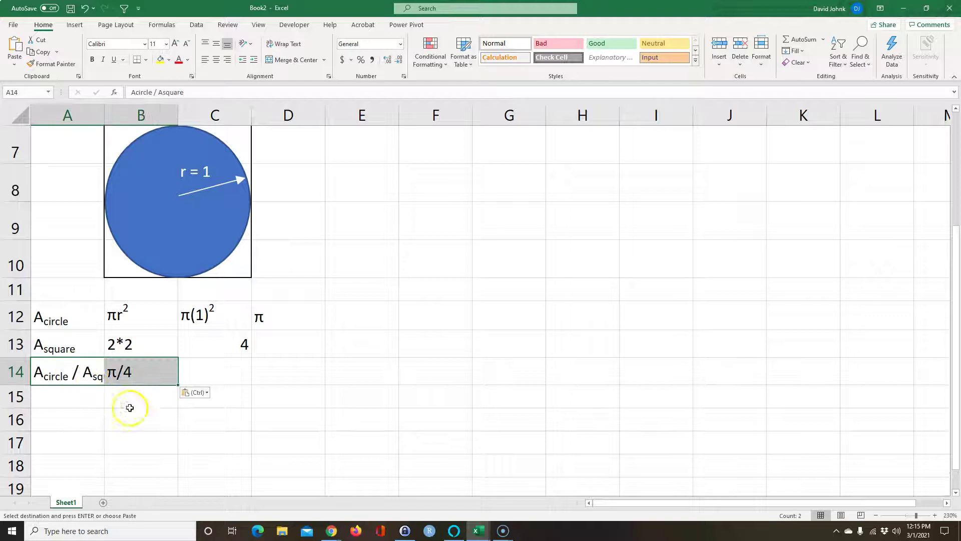
{"action": "left_click", "coordinate": [157, 434]}
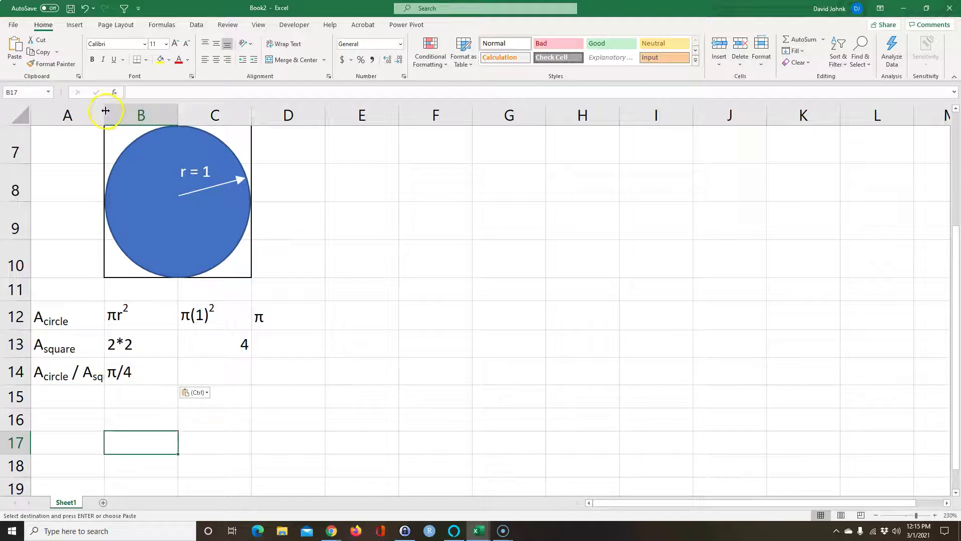
{"action": "left_click_drag", "start_coordinate": [110, 111], "coordinate": [140, 111]}
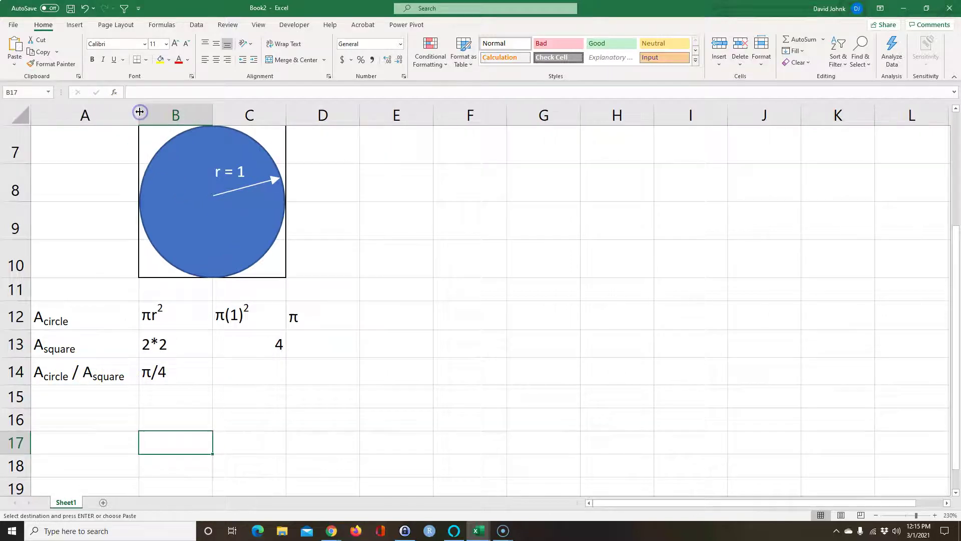
{"action": "left_click", "coordinate": [187, 369]}
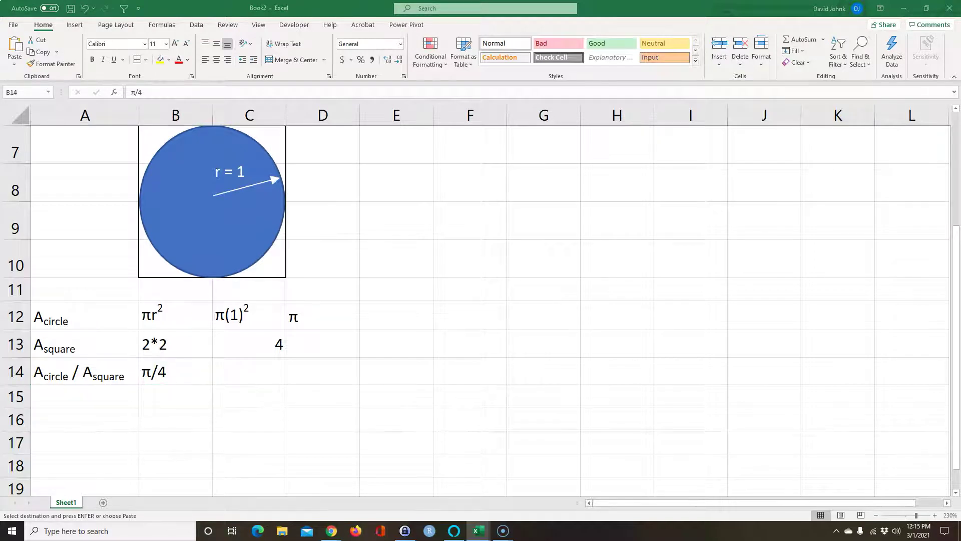
Step: Enter π in A15 and its expression 4*(Acircle / Asquare) in B15, with circle and square as subscripts
{"action": "left_click", "coordinate": [70, 399]}
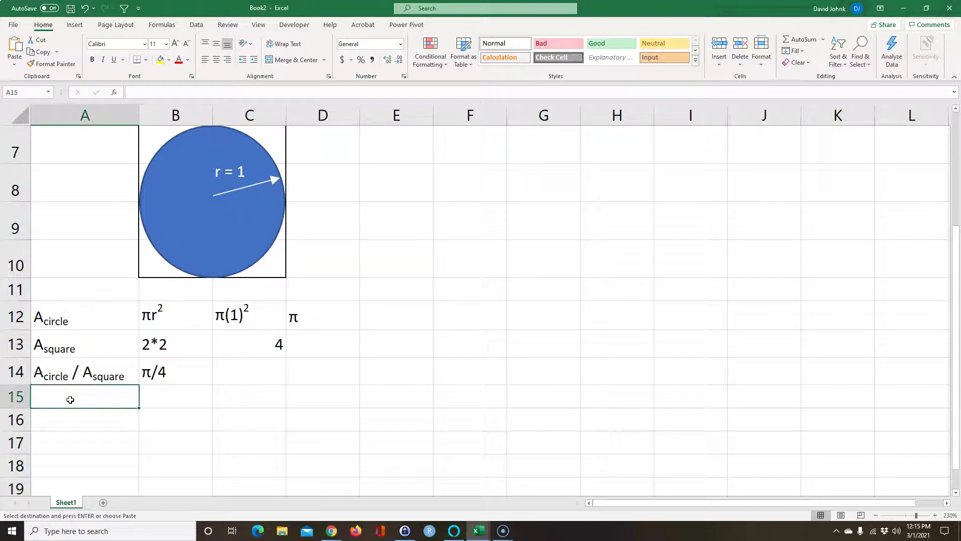
{"action": "type", "text": "π\t4*(Acircle / Asquare)"}
{"action": "left_click", "coordinate": [165, 448]}
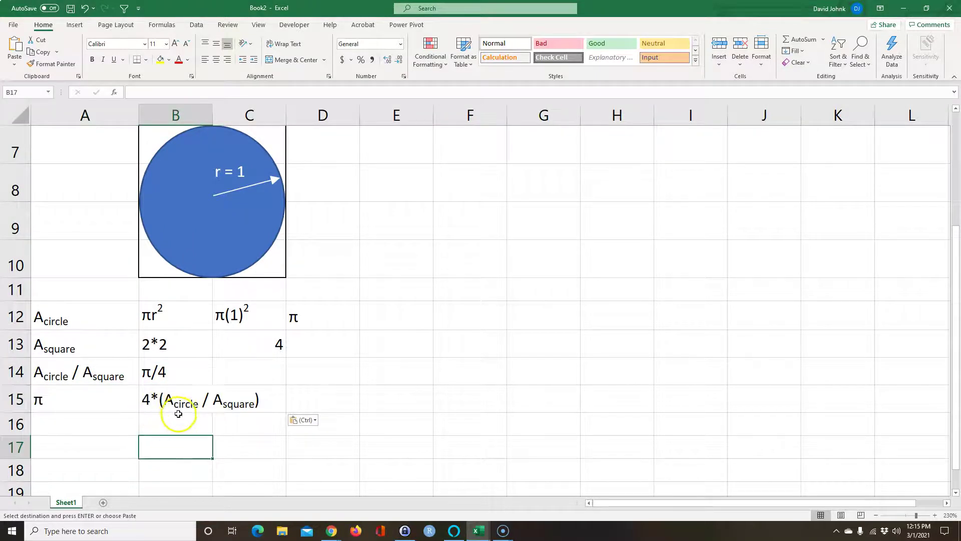
{"action": "scroll", "coordinate": [394, 366], "scroll_direction": "up", "scroll_amount": 1}
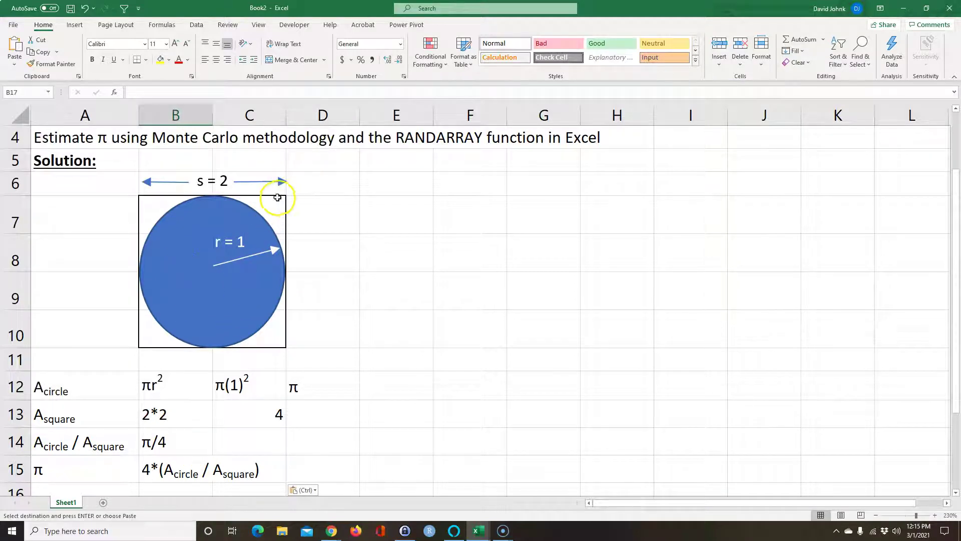
{"action": "scroll", "coordinate": [439, 341], "scroll_direction": "down", "scroll_amount": 1}
{"action": "scroll", "coordinate": [439, 341], "scroll_direction": "down", "scroll_amount": 2}
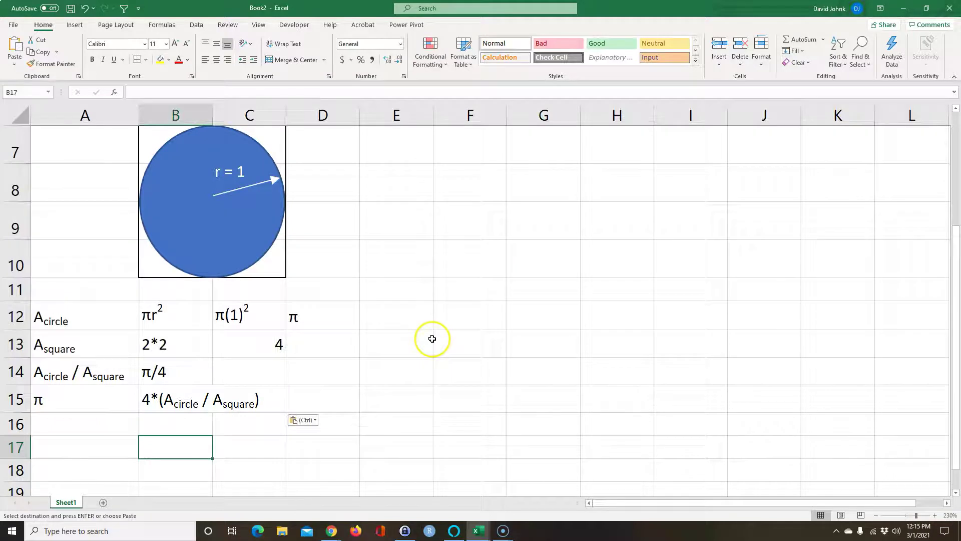
{"action": "scroll", "coordinate": [441, 341], "scroll_direction": "up", "scroll_amount": 1}
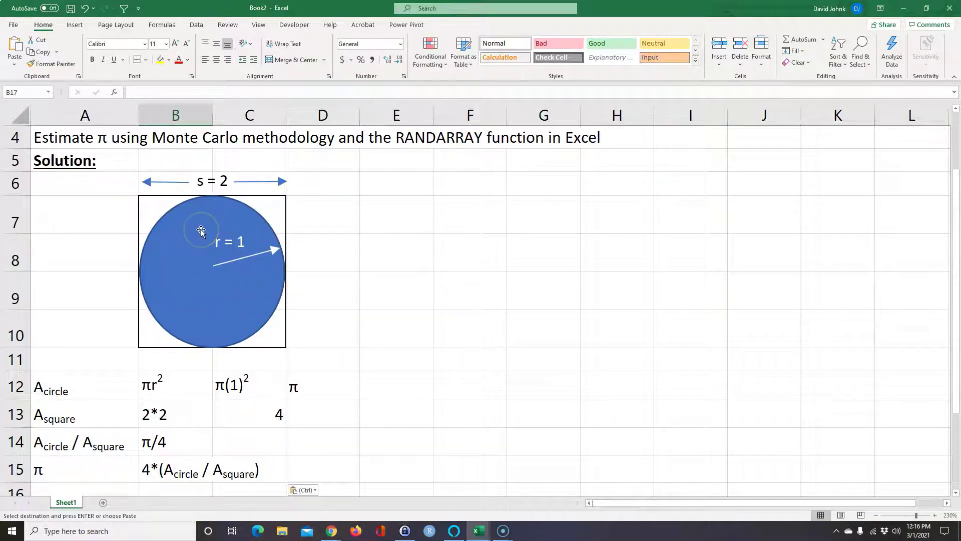
{"action": "scroll", "coordinate": [201, 231], "scroll_direction": "down", "scroll_amount": 2}
{"action": "scroll", "coordinate": [236, 200], "scroll_direction": "up", "scroll_amount": 2}
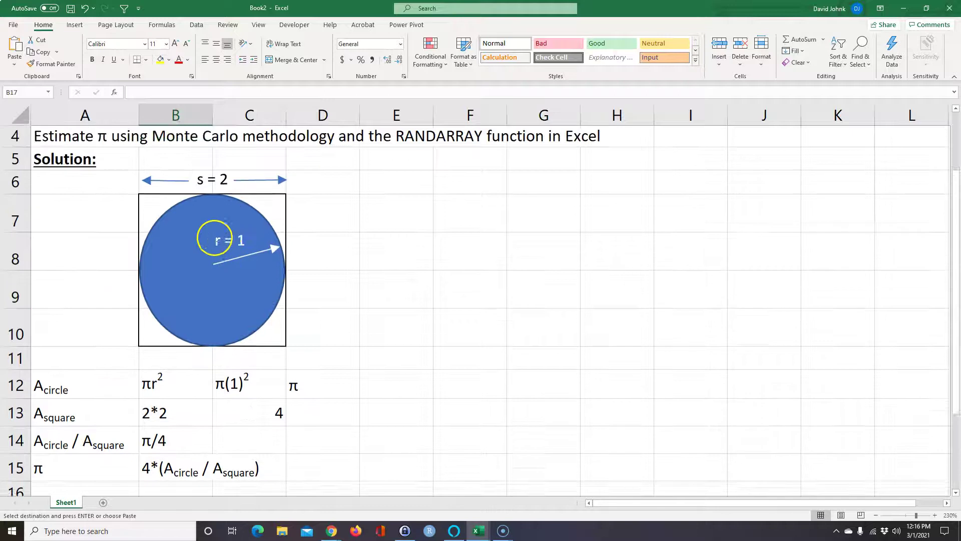
{"action": "scroll", "coordinate": [236, 323], "scroll_direction": "down", "scroll_amount": 1}
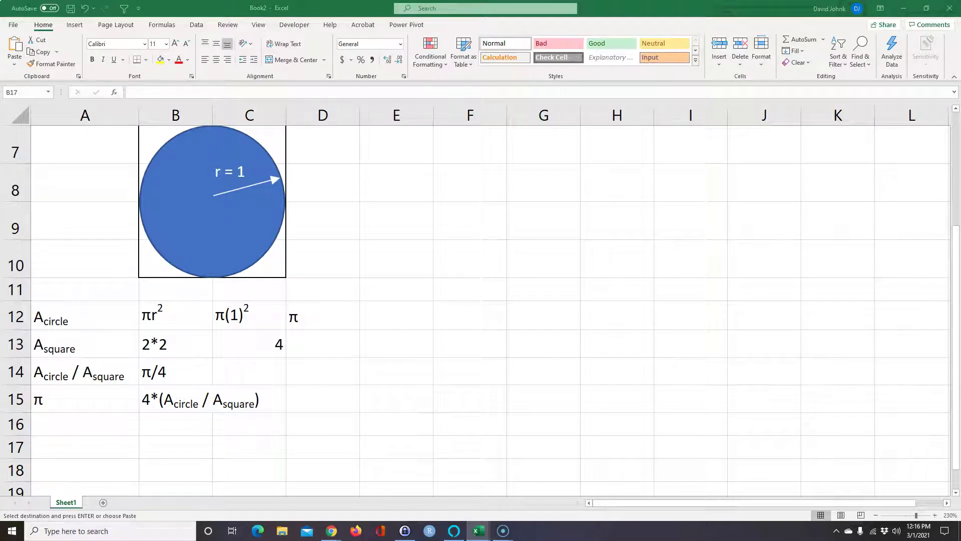
Step: Add the column headings x in A17 and y in B17
{"action": "left_click", "coordinate": [97, 445]}
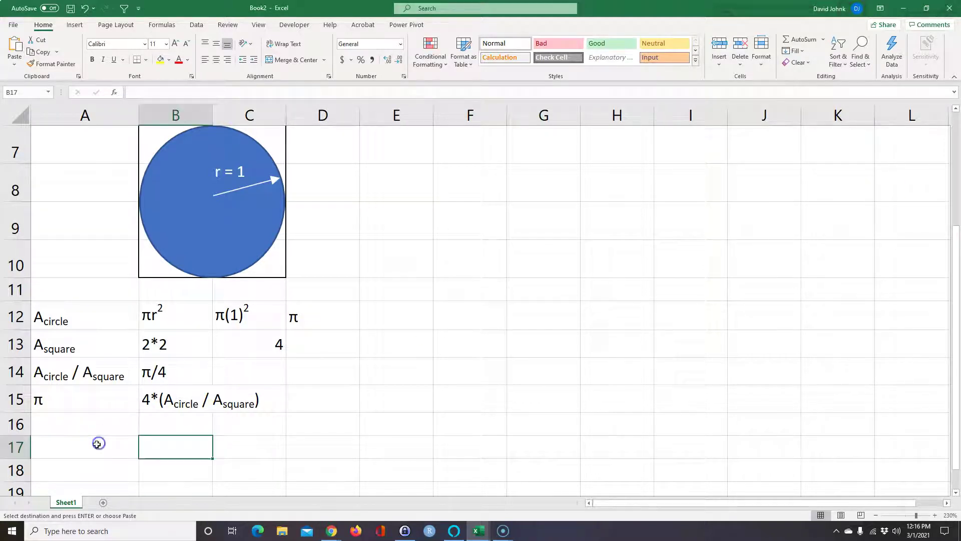
{"action": "type", "text": "x\ty"}
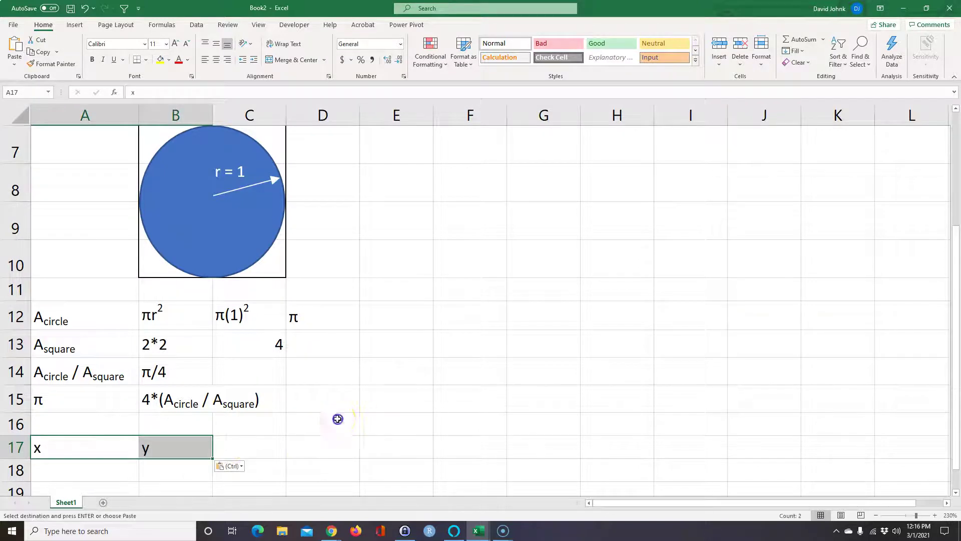
{"action": "left_click", "coordinate": [337, 420]}
Step: Enter =RANDARRAY(10000,2,-1,1) in A18 to generate 10000 random x and y coordinates between -1 and 1
{"action": "scroll", "coordinate": [337, 420], "scroll_direction": "up", "scroll_amount": 2}
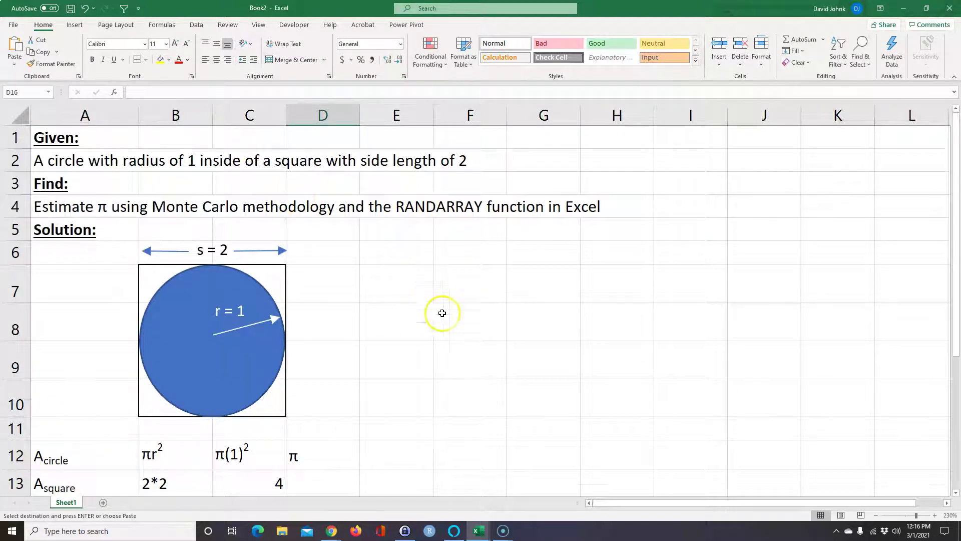
{"action": "scroll", "coordinate": [427, 326], "scroll_direction": "down", "scroll_amount": 5}
{"action": "scroll", "coordinate": [389, 325], "scroll_direction": "up", "scroll_amount": 3}
{"action": "scroll", "coordinate": [389, 325], "scroll_direction": "down", "scroll_amount": 1}
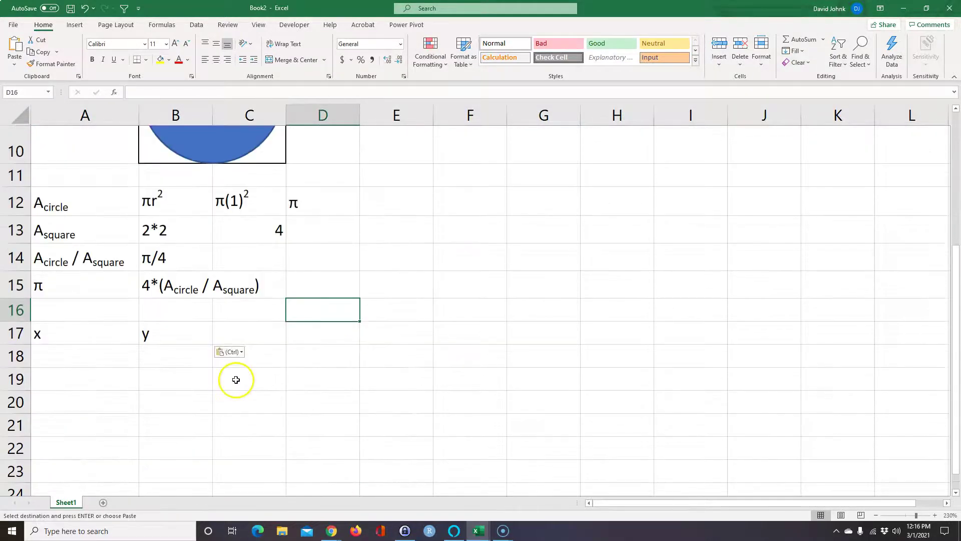
{"action": "left_click", "coordinate": [74, 361]}
{"action": "type", "text": "="}
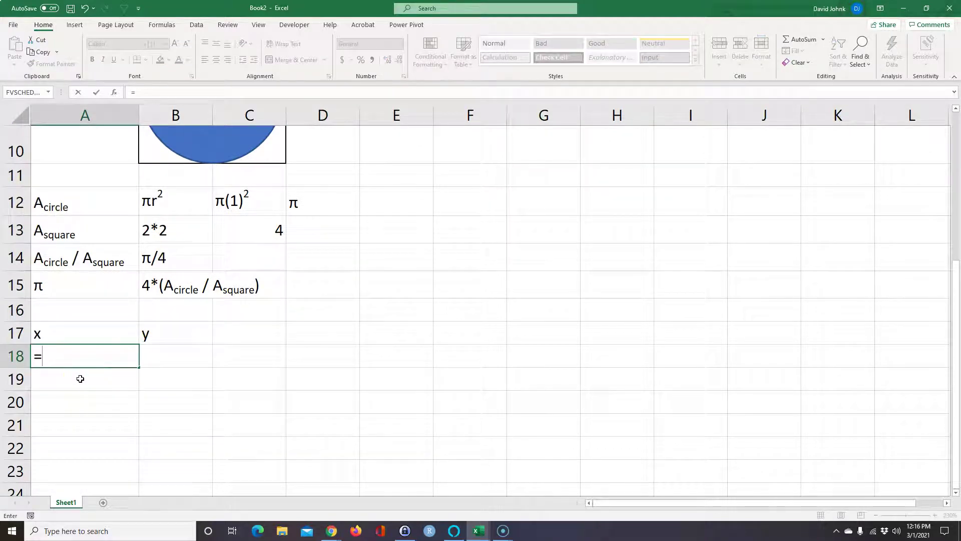
{"action": "type", "text": "randarry"}
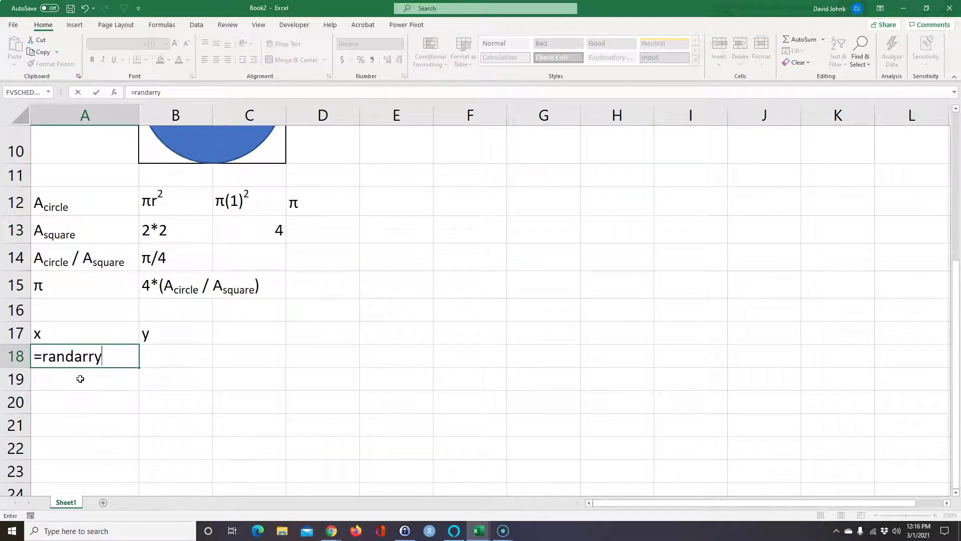
{"action": "key", "text": "BackSpace"}
{"action": "key", "text": "BackSpace"}
{"action": "type", "text": "ray"}
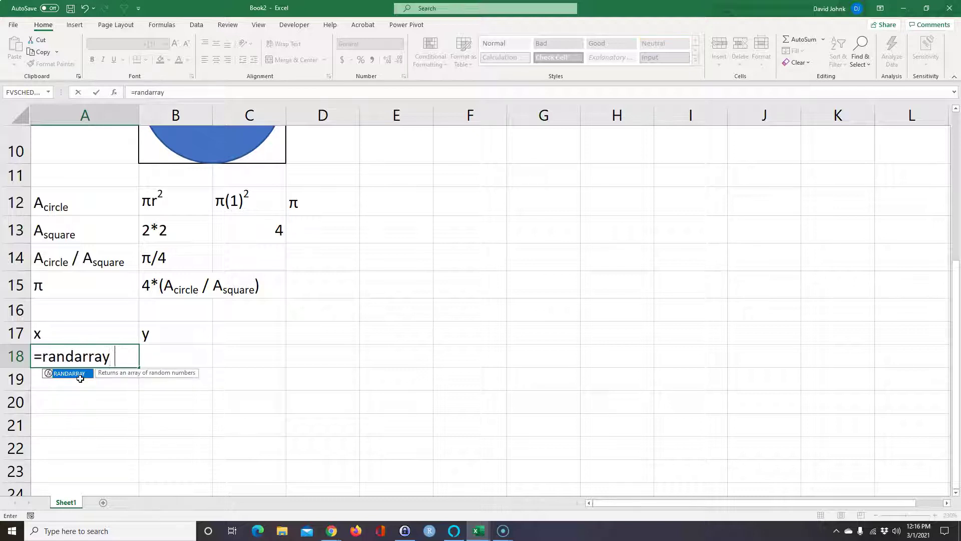
{"action": "type", "text": "("}
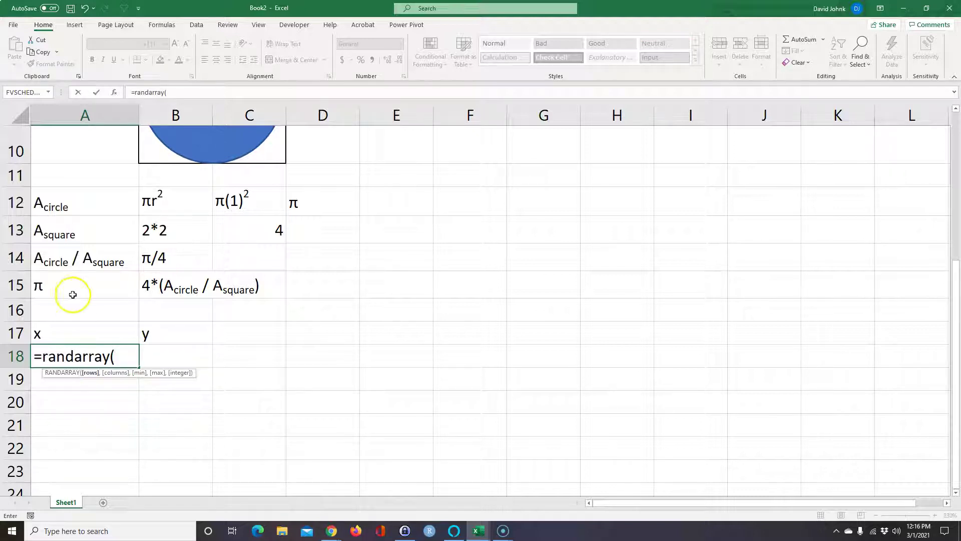
{"action": "scroll", "coordinate": [207, 233], "scroll_direction": "up", "scroll_amount": 3}
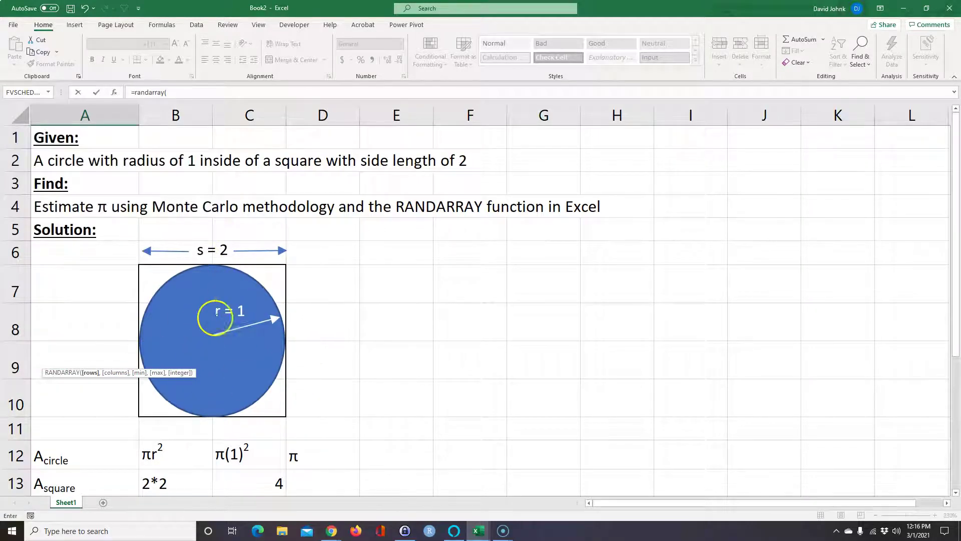
{"action": "scroll", "coordinate": [221, 361], "scroll_direction": "down", "scroll_amount": 3}
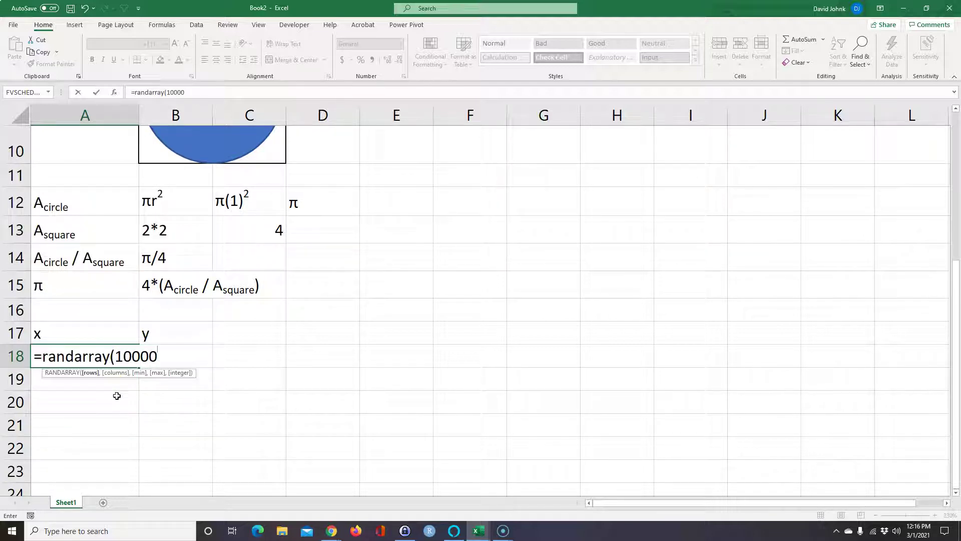
{"action": "type", "text": ",2,-1,1"}
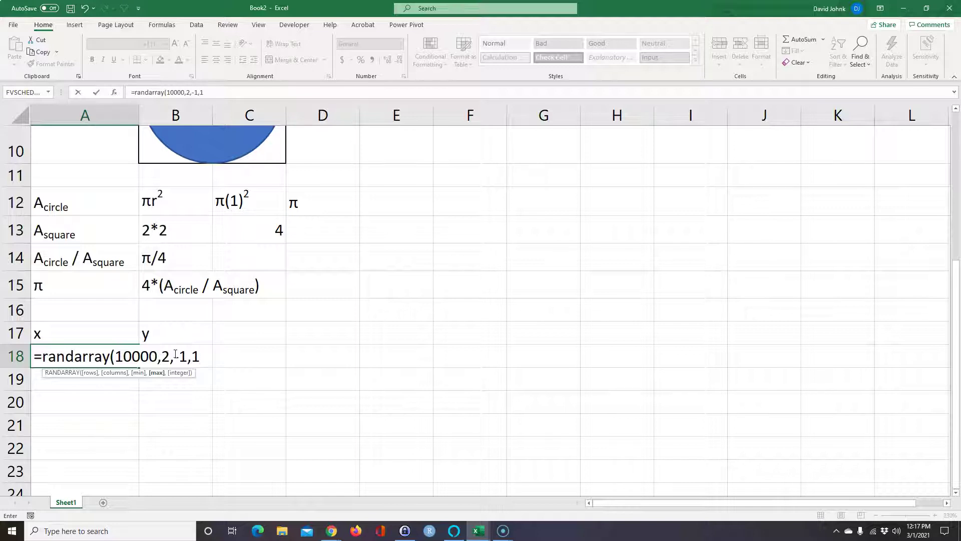
{"action": "scroll", "coordinate": [216, 233], "scroll_direction": "up", "scroll_amount": 3}
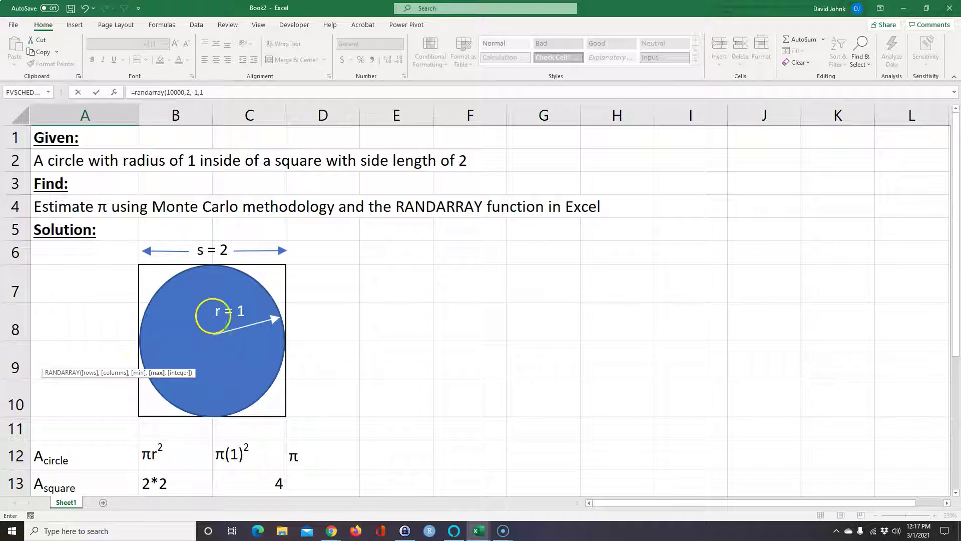
{"action": "scroll", "coordinate": [160, 392], "scroll_direction": "down", "scroll_amount": 3}
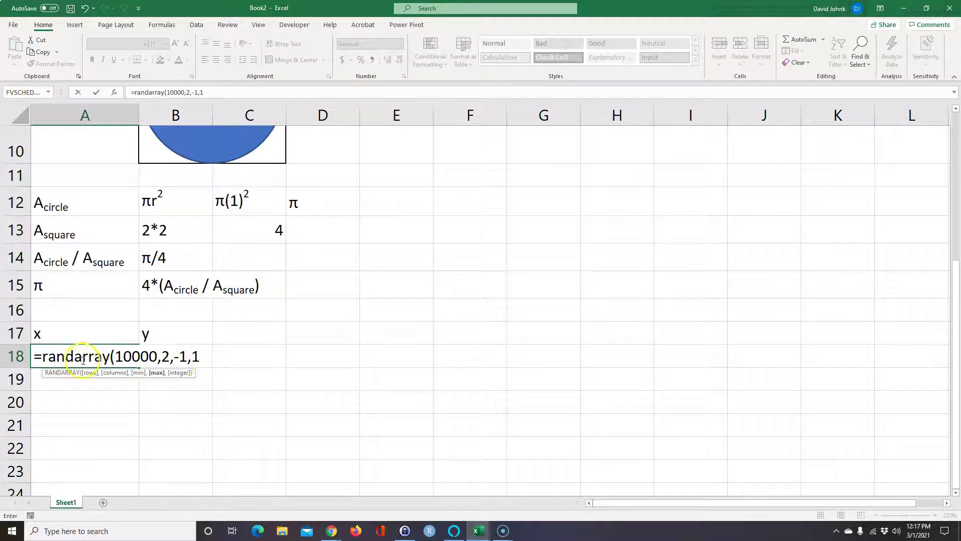
{"action": "scroll", "coordinate": [247, 293], "scroll_direction": "up", "scroll_amount": 3}
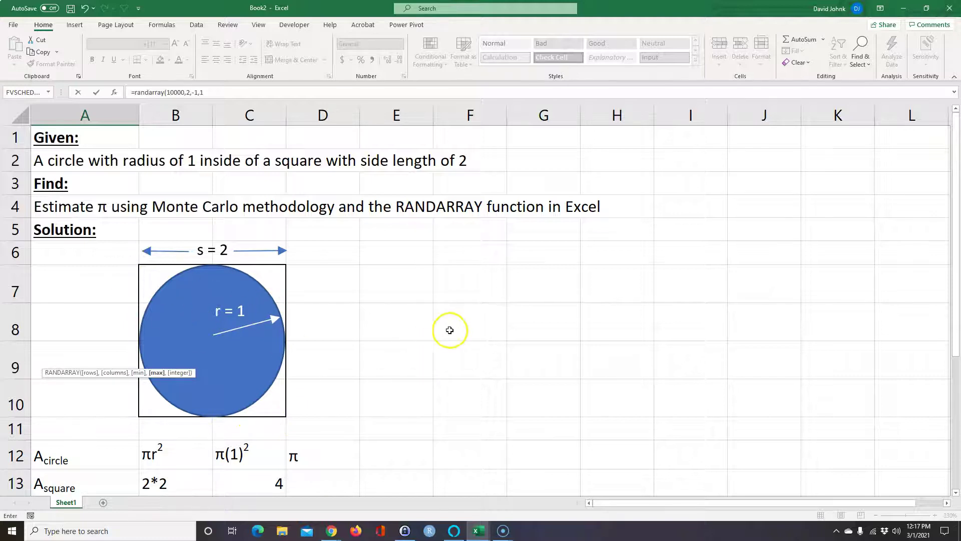
{"action": "scroll", "coordinate": [448, 329], "scroll_direction": "down", "scroll_amount": 3}
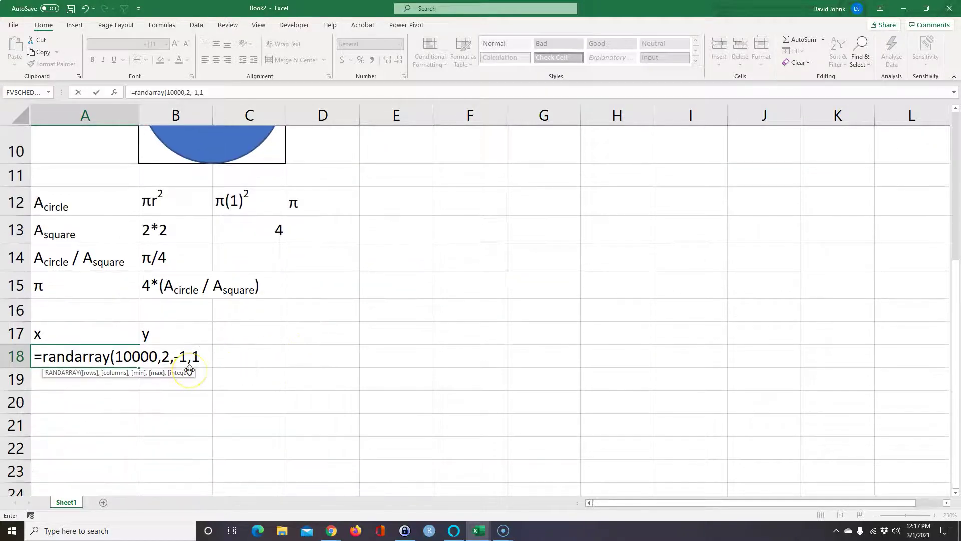
{"action": "type", "text": ")"}
{"action": "key", "text": "Return"}
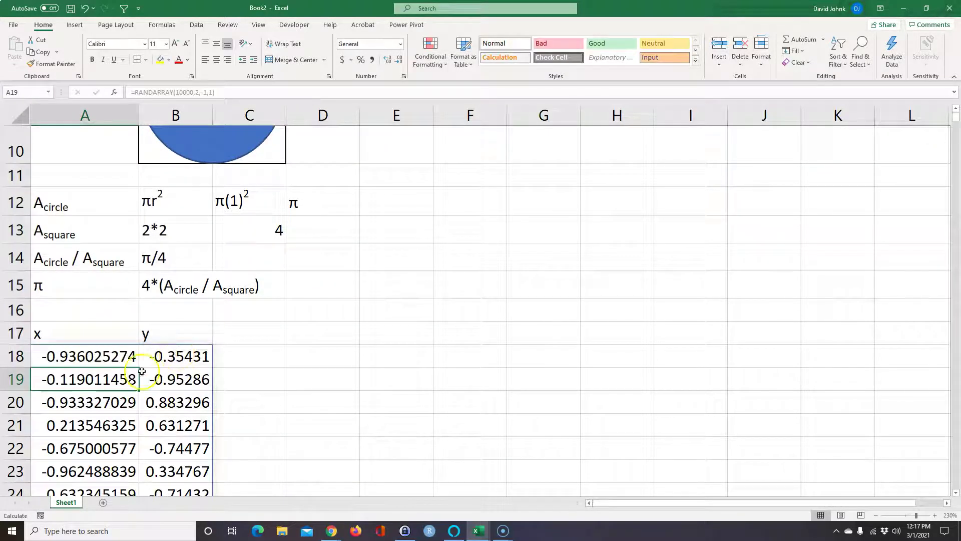
Step: Examine the generated x and y values in columns A and B against the circle and square diagram
{"action": "left_click", "coordinate": [88, 423]}
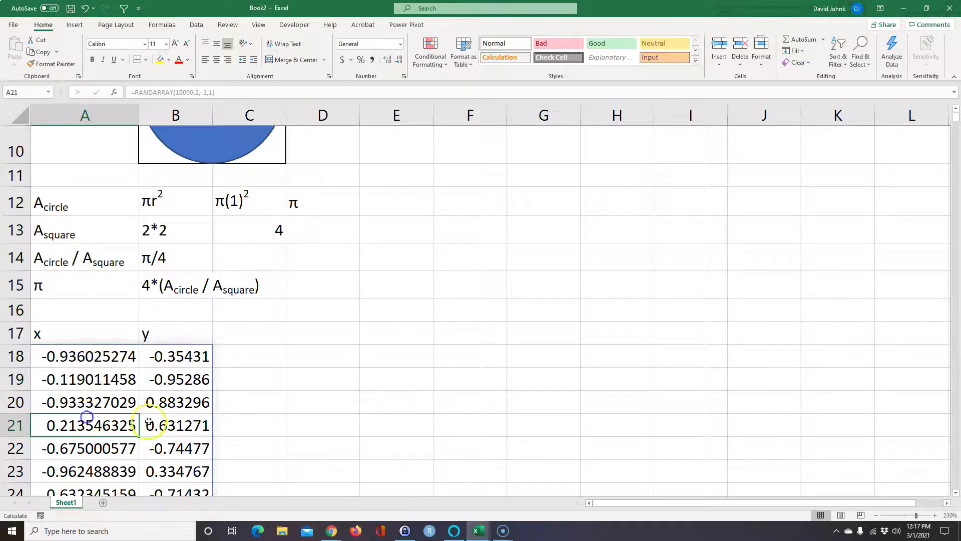
{"action": "left_click", "coordinate": [164, 423]}
{"action": "scroll", "coordinate": [170, 395], "scroll_direction": "down", "scroll_amount": 5}
{"action": "scroll", "coordinate": [169, 351], "scroll_direction": "down", "scroll_amount": 1}
{"action": "scroll", "coordinate": [166, 340], "scroll_direction": "up", "scroll_amount": 9}
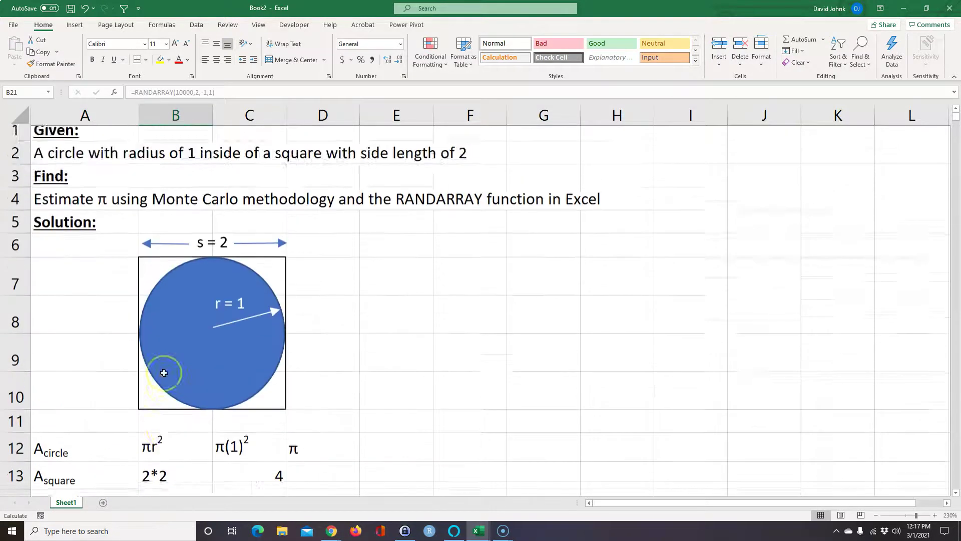
{"action": "scroll", "coordinate": [167, 317], "scroll_direction": "down", "scroll_amount": 3}
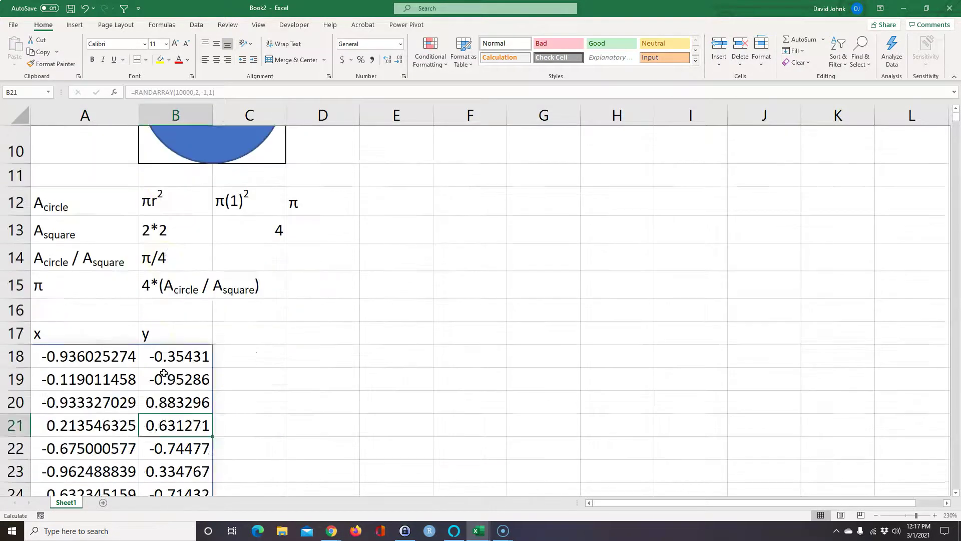
{"action": "left_click", "coordinate": [81, 356]}
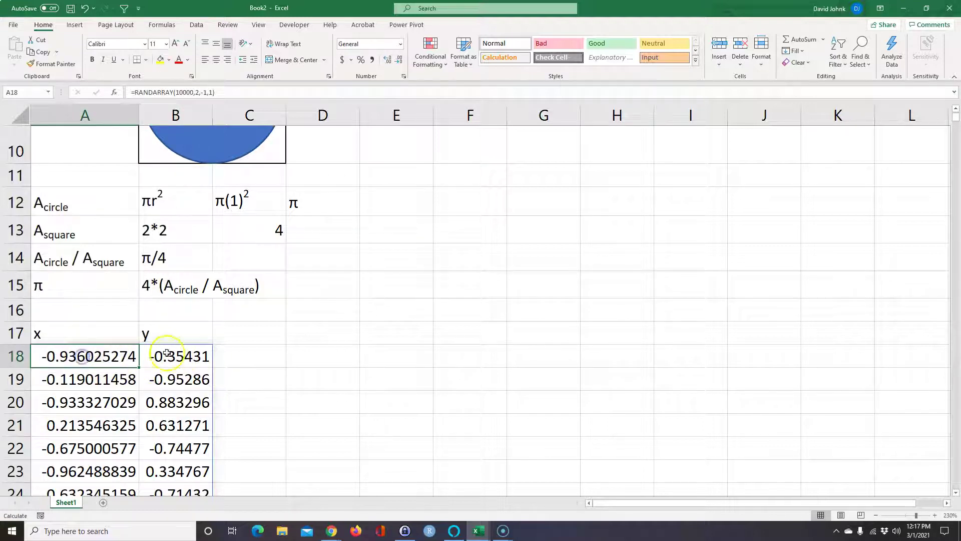
{"action": "left_click", "coordinate": [167, 353]}
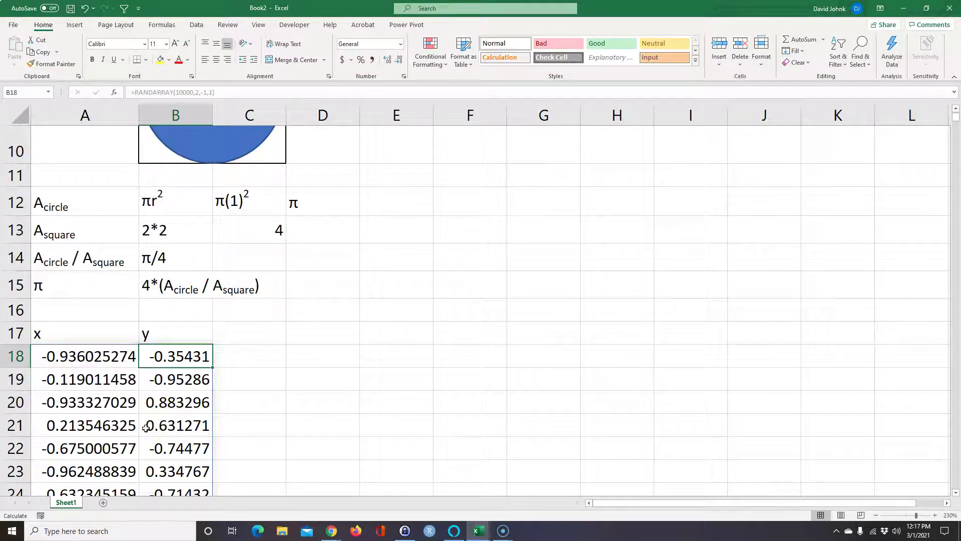
Step: Recalculate the worksheet several times to regenerate the random coordinates
{"action": "key", "text": "F9"}
{"action": "key", "text": "F9"}
{"action": "key", "text": "F9"}
{"action": "key", "text": "F9"}
{"action": "key", "text": "F9"}
{"action": "key", "text": "F9"}
{"action": "key", "text": "F9"}
{"action": "key", "text": "F9"}
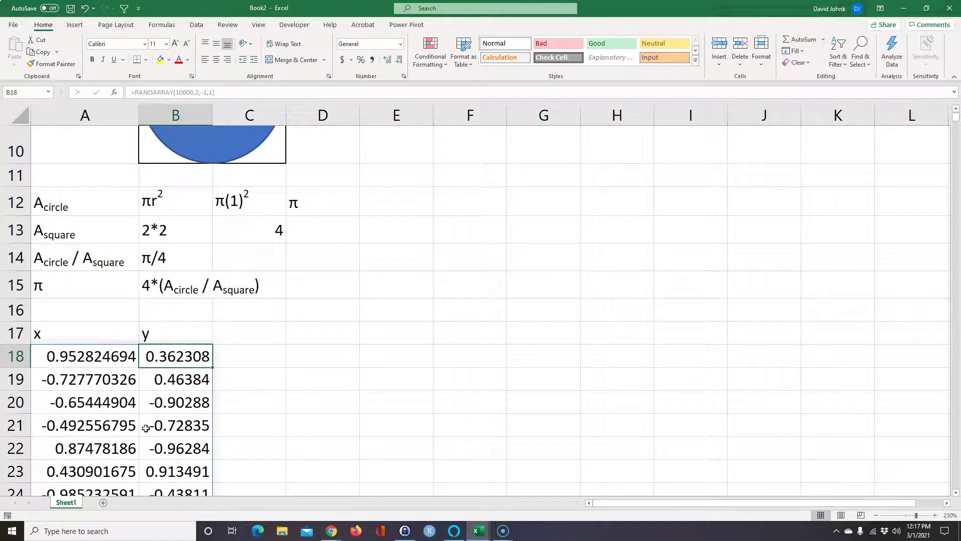
{"action": "key", "text": "F9"}
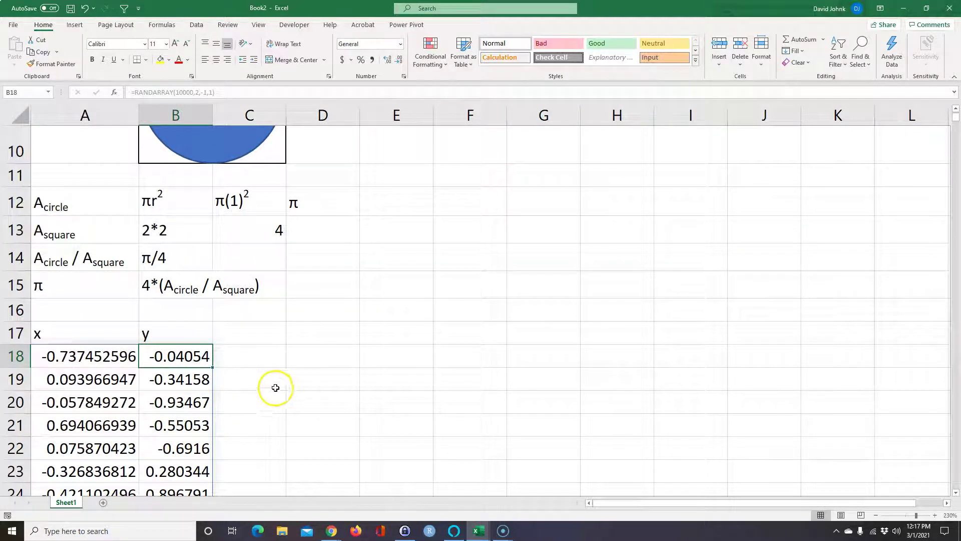
Step: Insert a scatter chart of all the random x and y points, from A18 down to B10017
{"action": "left_click", "coordinate": [72, 373]}
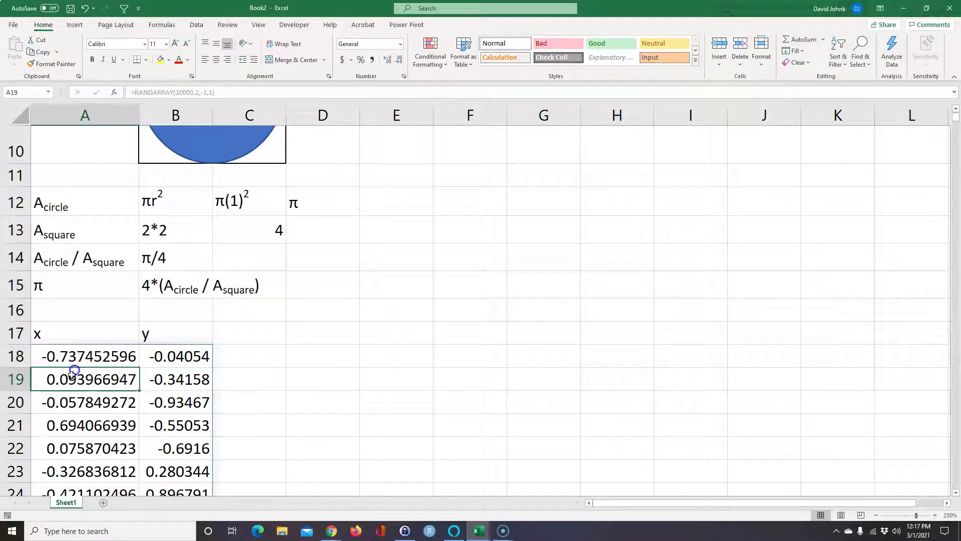
{"action": "left_click_drag", "start_coordinate": [63, 359], "coordinate": [164, 406]}
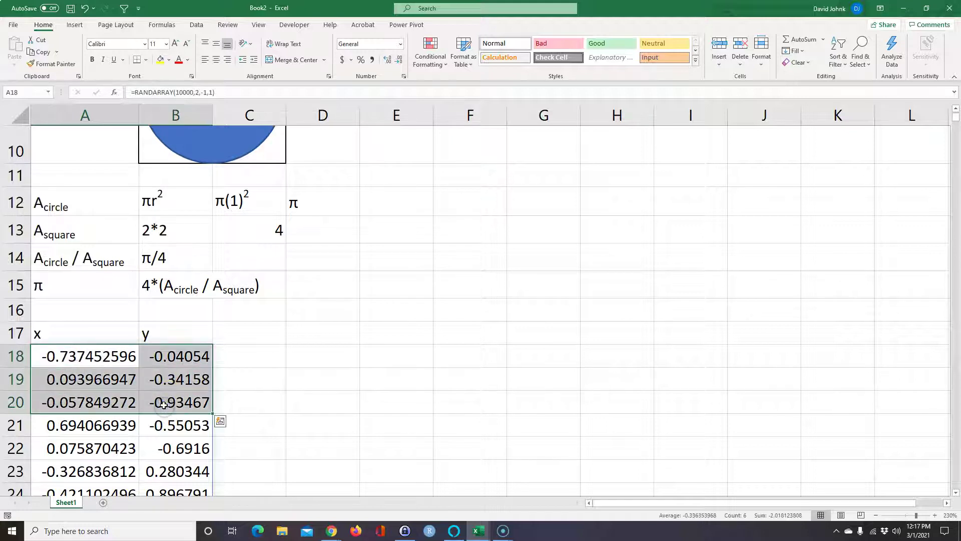
{"action": "key", "text": "ctrl+shift+Down"}
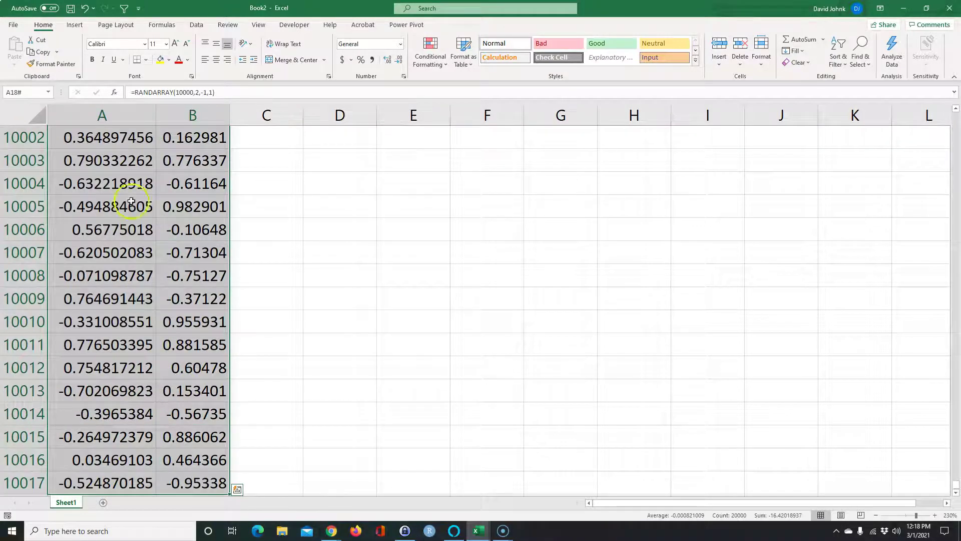
{"action": "left_click", "coordinate": [74, 25]}
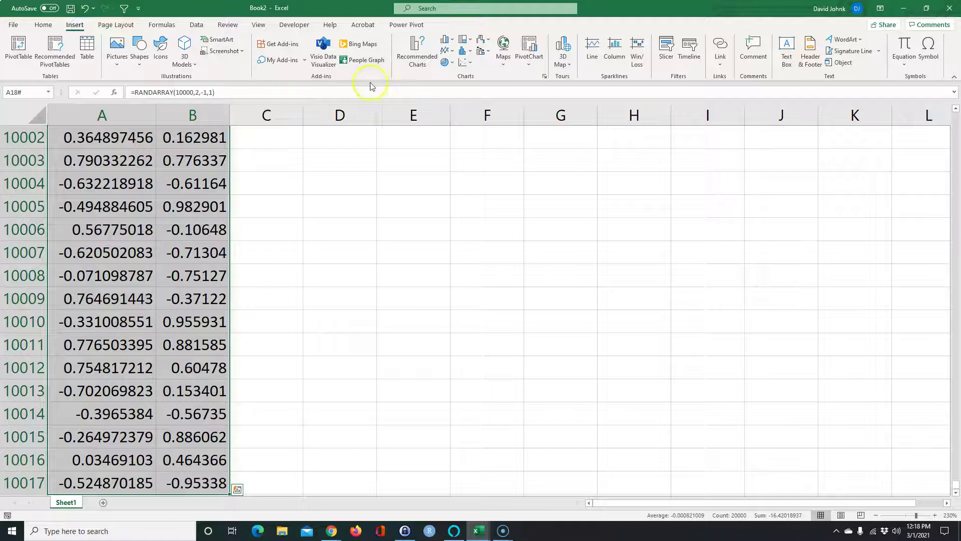
{"action": "left_click", "coordinate": [464, 64]}
{"action": "left_click", "coordinate": [471, 95]}
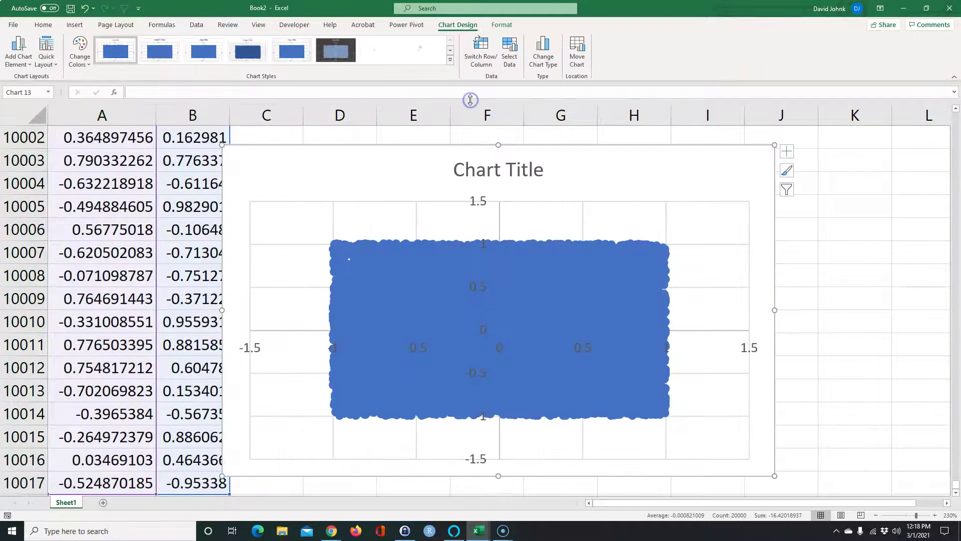
Step: Move the scatter chart from the end of the data to G18 by cutting and pasting it
{"action": "right_click", "coordinate": [392, 177]}
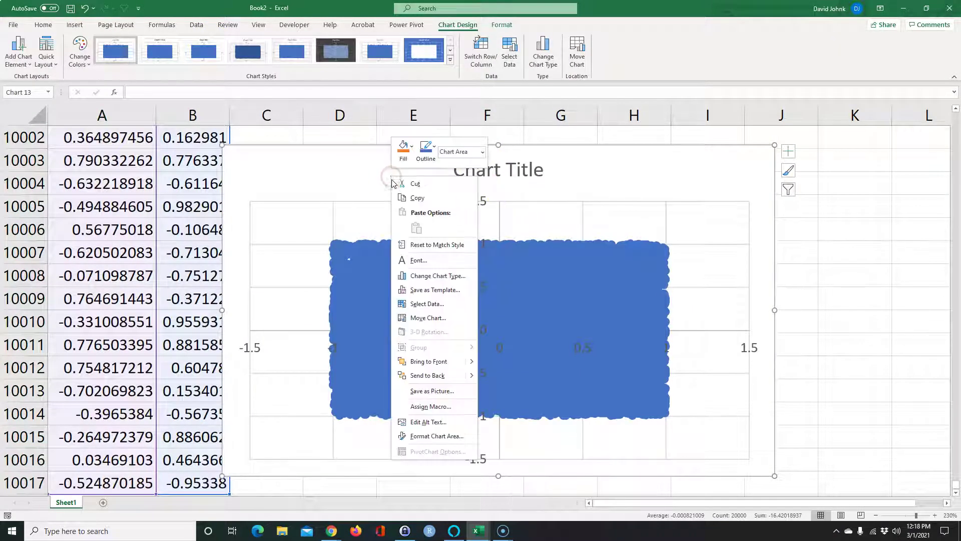
{"action": "left_click", "coordinate": [416, 184]}
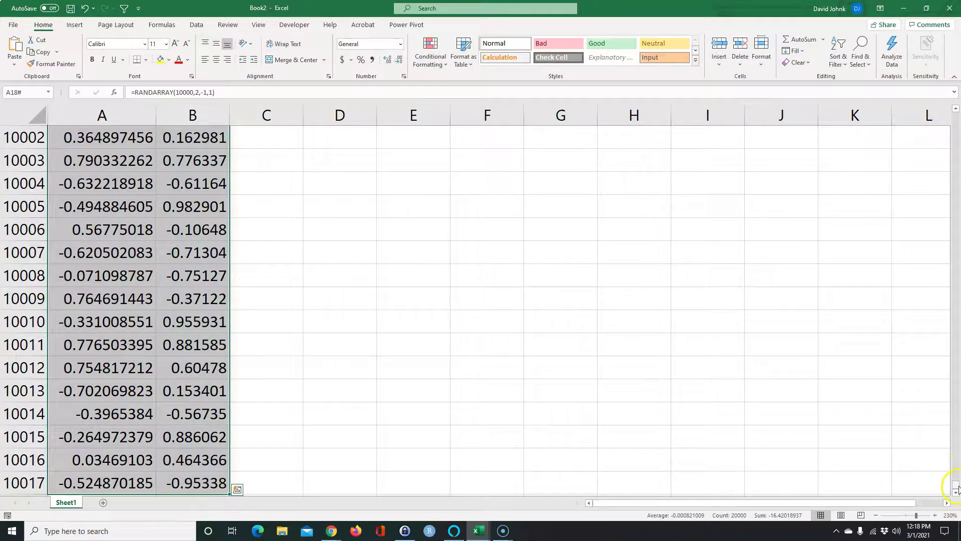
{"action": "left_click_drag", "start_coordinate": [956, 488], "coordinate": [956, 116]}
{"action": "left_click", "coordinate": [555, 280]}
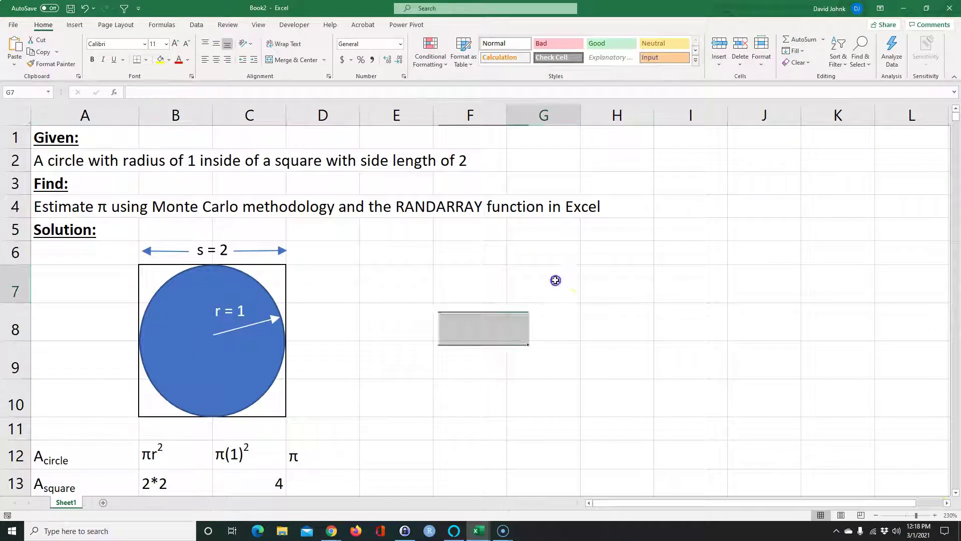
{"action": "scroll", "coordinate": [476, 347], "scroll_direction": "down", "scroll_amount": 5}
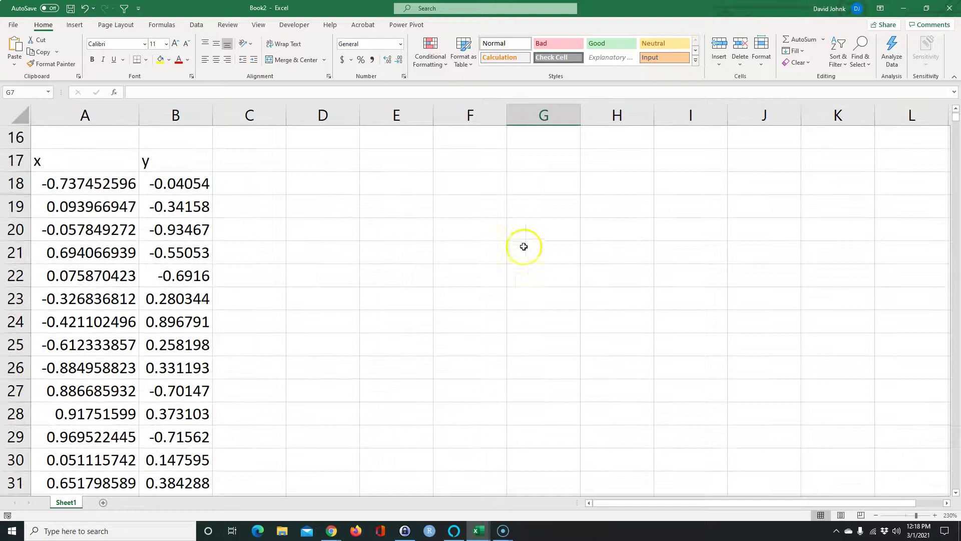
{"action": "left_click", "coordinate": [532, 182]}
{"action": "right_click", "coordinate": [532, 184]}
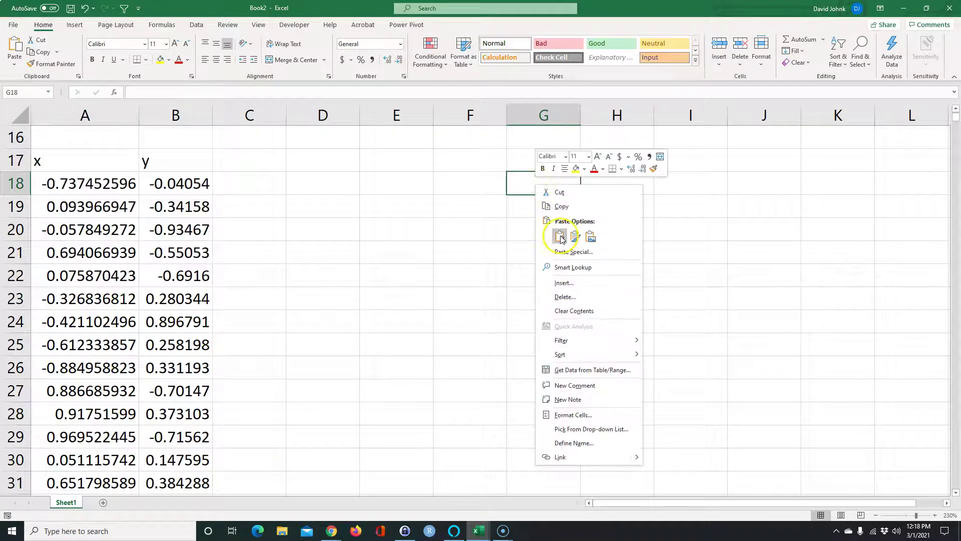
{"action": "left_click", "coordinate": [560, 237]}
{"action": "scroll", "coordinate": [600, 286], "scroll_direction": "down", "scroll_amount": 3}
{"action": "scroll", "coordinate": [616, 280], "scroll_direction": "up", "scroll_amount": 2}
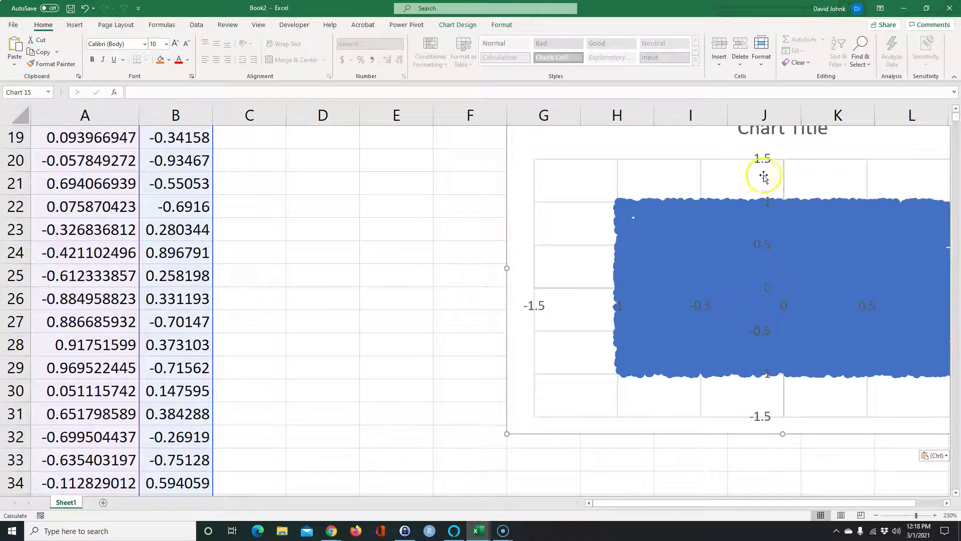
Step: Delete the scatter chart's title and stretch the chart's lower edge down to make it about four rows taller
{"action": "scroll", "coordinate": [764, 176], "scroll_direction": "up", "scroll_amount": 2}
{"action": "left_click", "coordinate": [777, 277]}
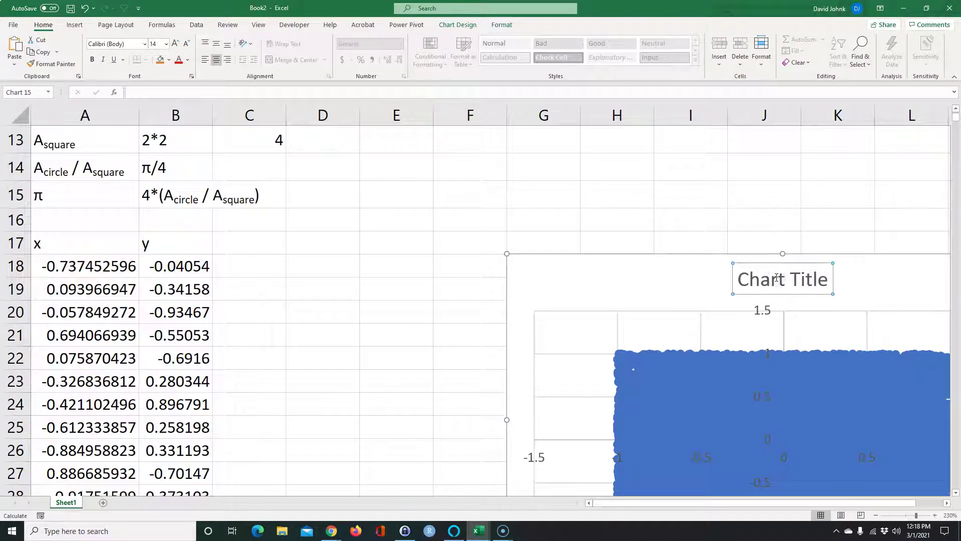
{"action": "key", "text": "Delete"}
{"action": "scroll", "coordinate": [706, 297], "scroll_direction": "down", "scroll_amount": 2}
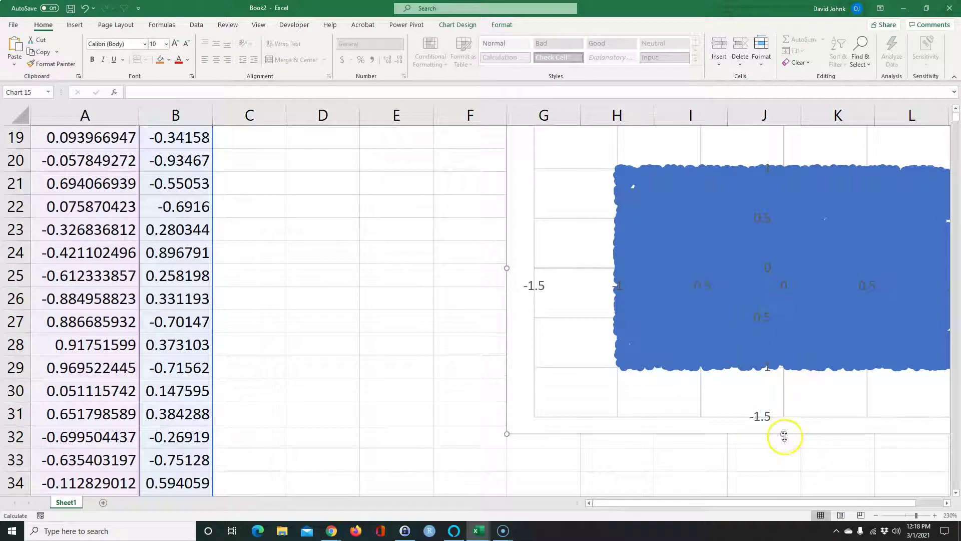
{"action": "left_click_drag", "start_coordinate": [783, 435], "coordinate": [780, 503]}
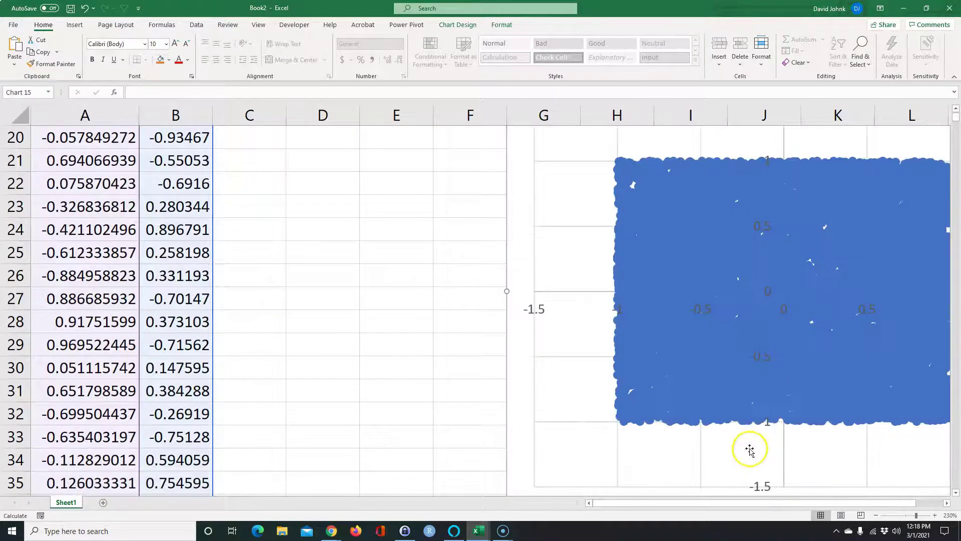
Step: Resize and move the scatter chart closer to the data, making it about four columns wide and eleven rows tall so the plotted points look roughly square
{"action": "scroll", "coordinate": [746, 448], "scroll_direction": "down", "scroll_amount": 1}
{"action": "left_click_drag", "start_coordinate": [782, 435], "coordinate": [780, 478]}
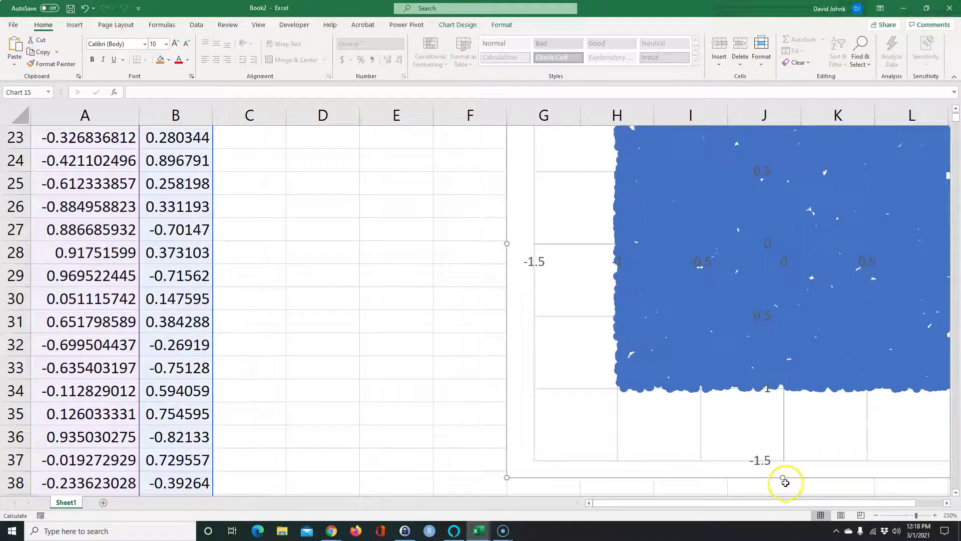
{"action": "left_click_drag", "start_coordinate": [782, 481], "coordinate": [779, 495]}
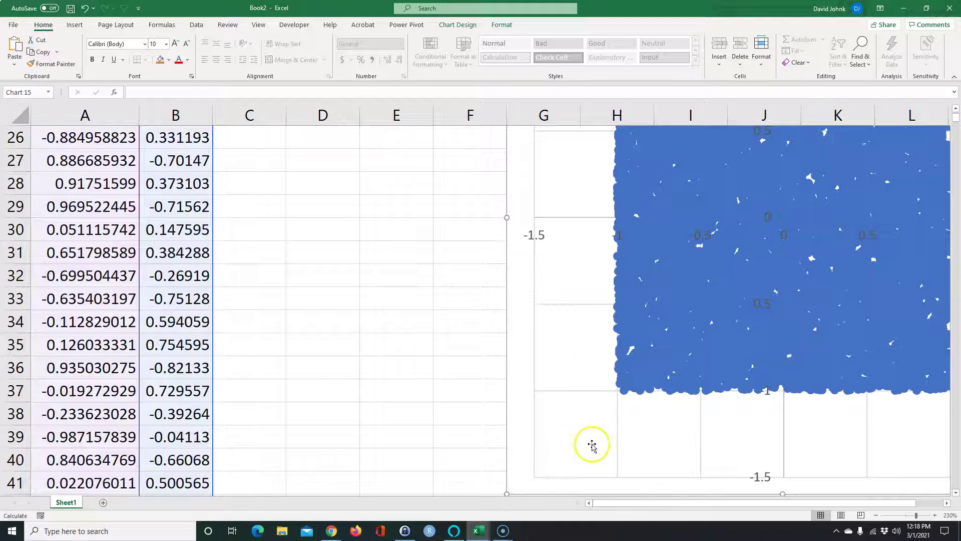
{"action": "left_click_drag", "start_coordinate": [514, 179], "coordinate": [260, 266]}
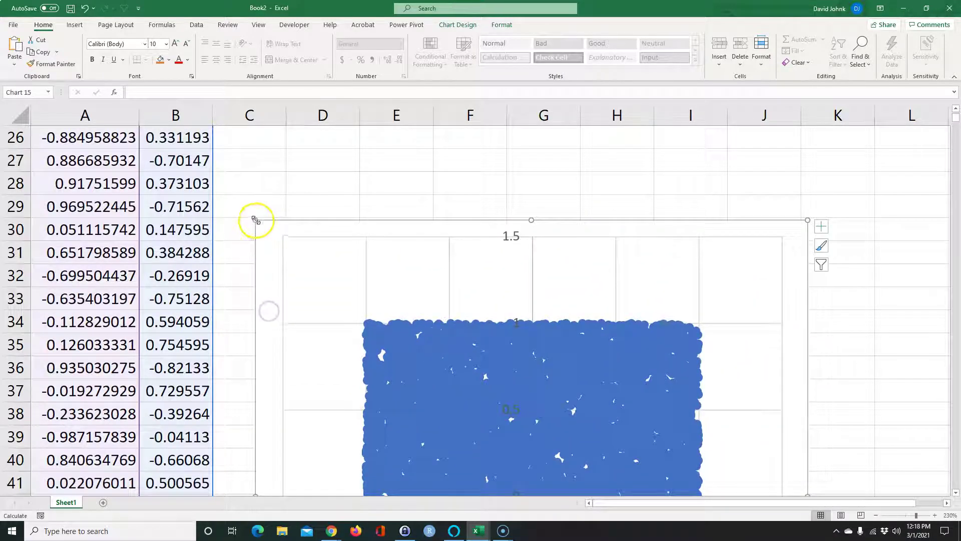
{"action": "left_click_drag", "start_coordinate": [254, 219], "coordinate": [353, 158]}
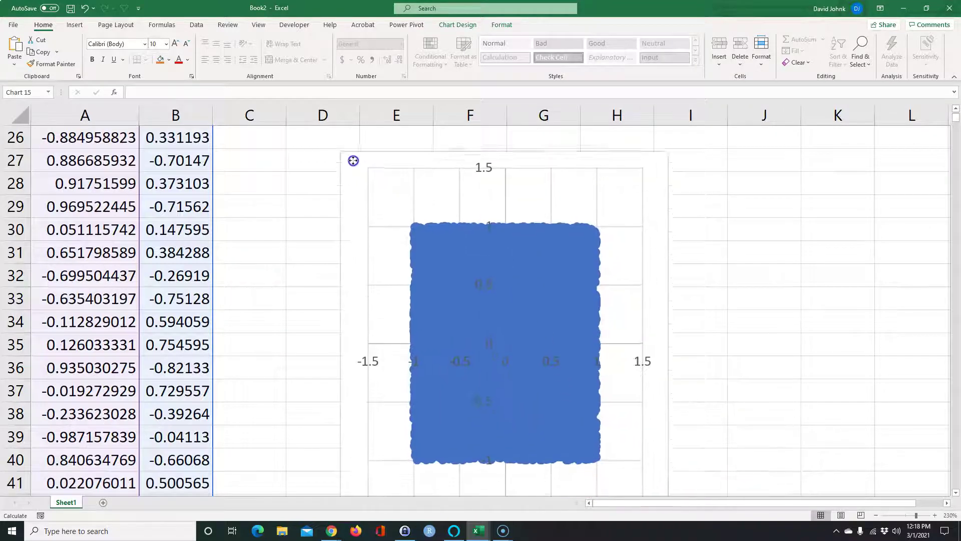
{"action": "left_click_drag", "start_coordinate": [667, 340], "coordinate": [721, 340]}
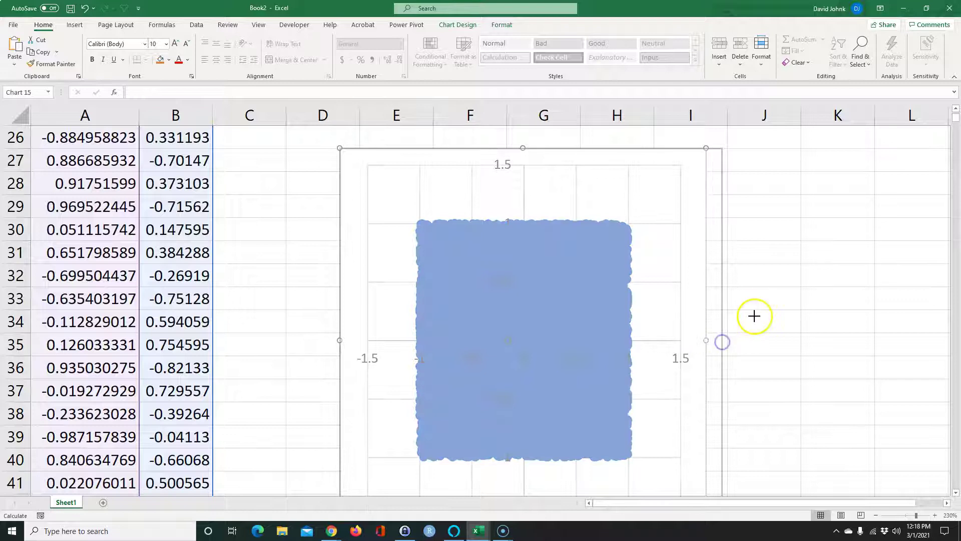
{"action": "left_click_drag", "start_coordinate": [339, 147], "coordinate": [369, 172]}
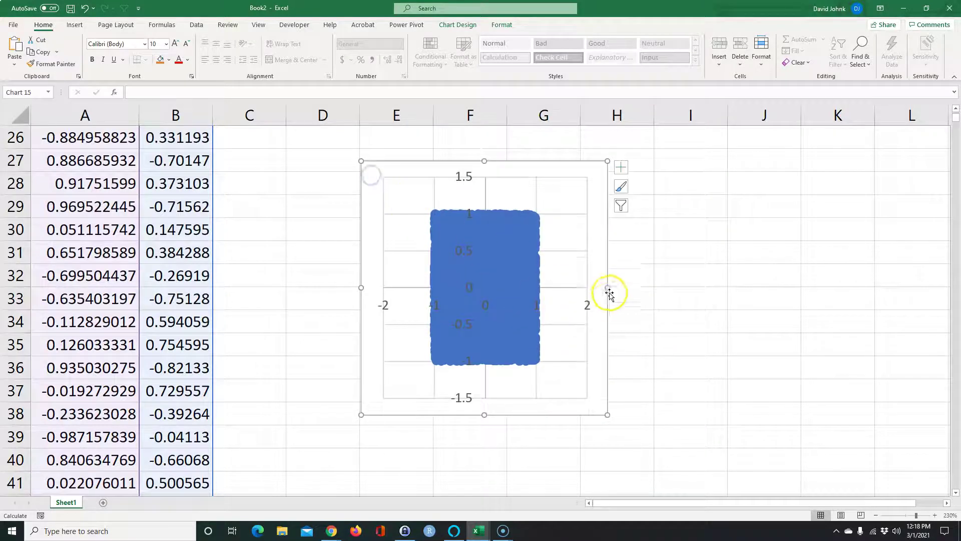
{"action": "left_click_drag", "start_coordinate": [608, 288], "coordinate": [657, 288]}
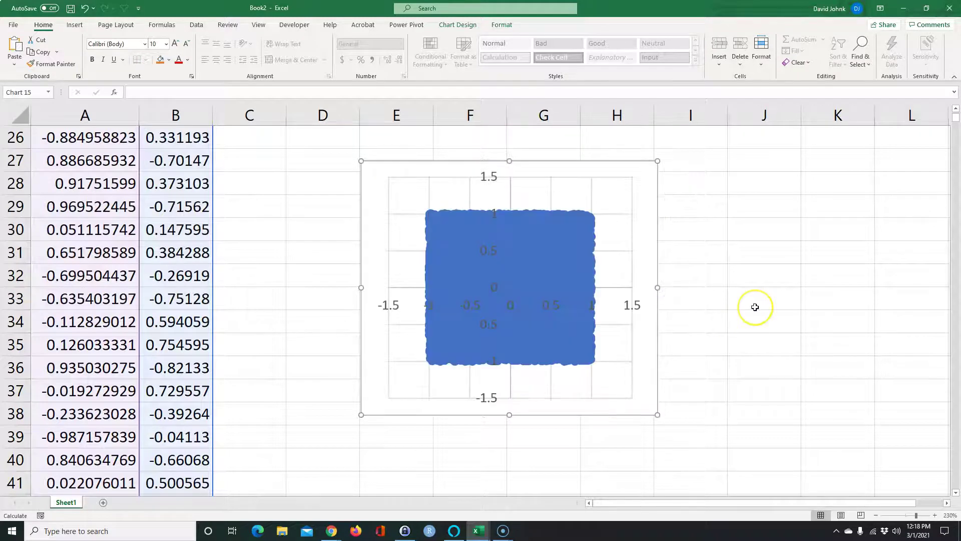
Step: Recalculate the worksheet several times to refresh the points in the resized scatter chart
{"action": "scroll", "coordinate": [755, 307], "scroll_direction": "up", "scroll_amount": 1}
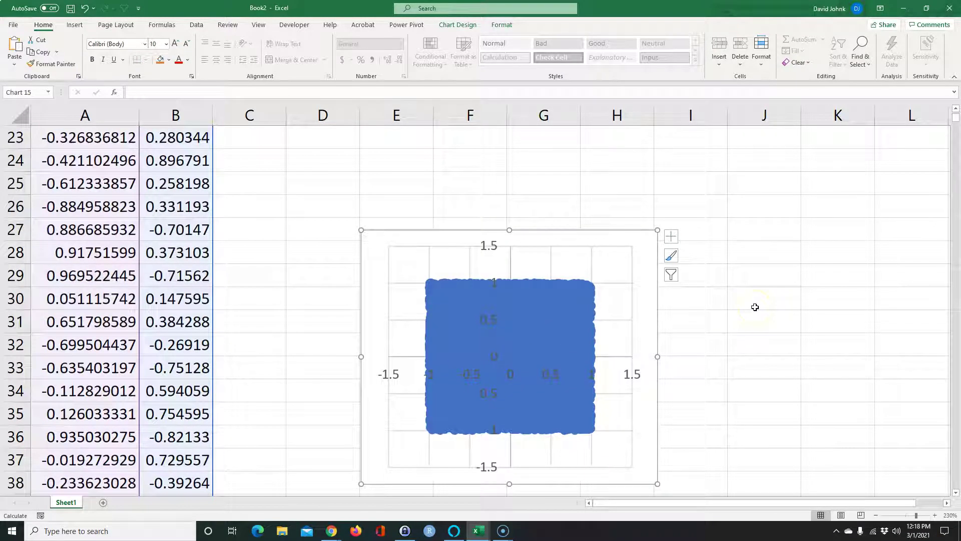
{"action": "key", "text": "F9"}
{"action": "key", "text": "F9"}
{"action": "key", "text": "F9"}
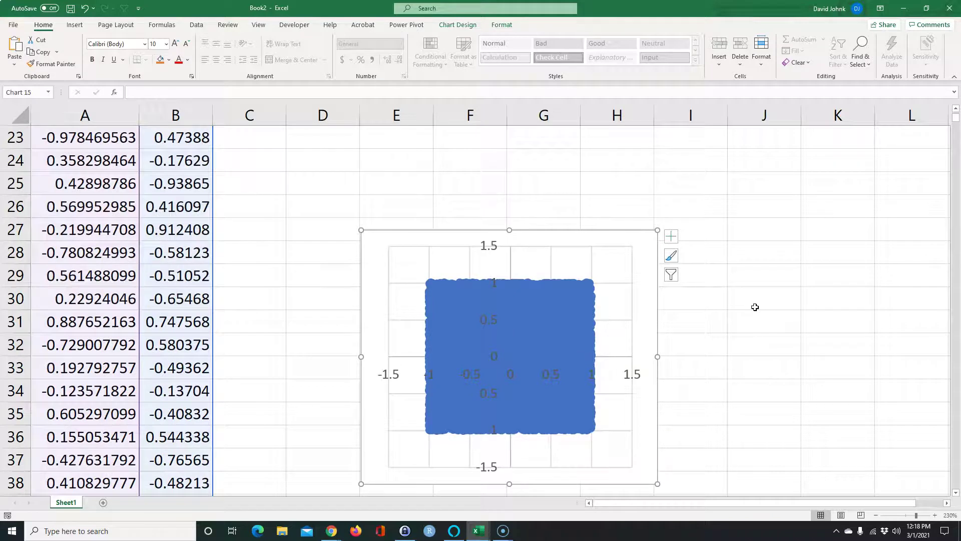
{"action": "key", "text": "F9"}
{"action": "key", "text": "F9"}
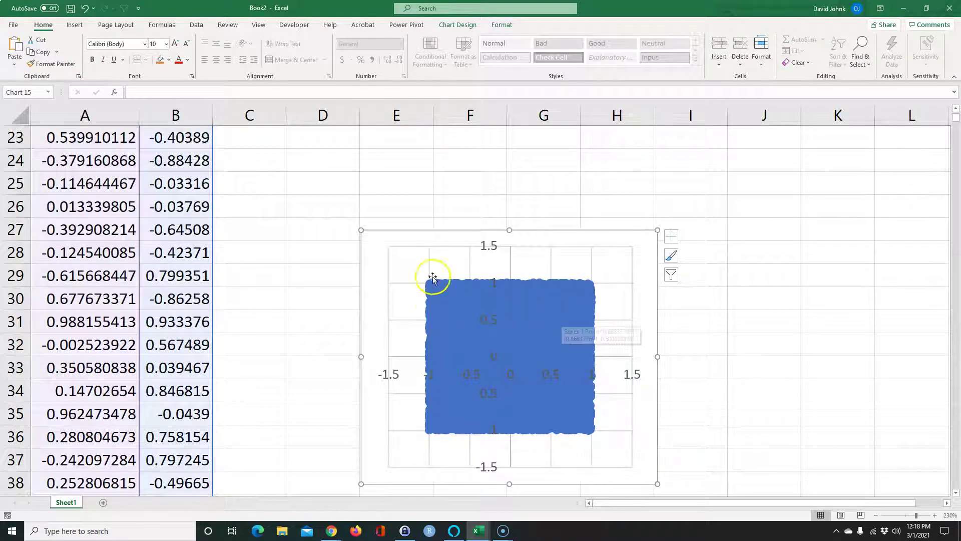
Step: Move the scatter chart up so its upper edge lies at row 18 and it spans columns E to I
{"action": "left_click_drag", "start_coordinate": [432, 277], "coordinate": [428, 207]}
{"action": "scroll", "coordinate": [311, 251], "scroll_direction": "up", "scroll_amount": 2}
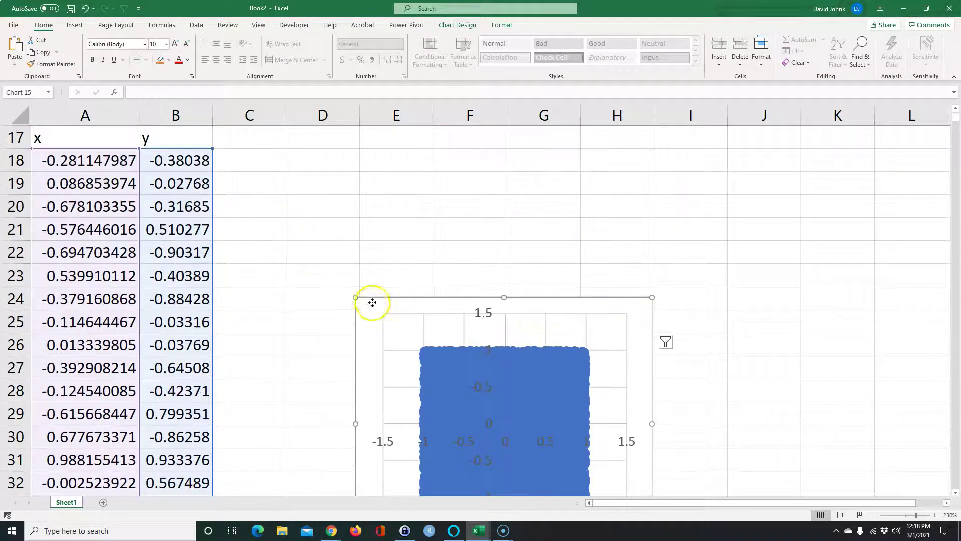
{"action": "left_click_drag", "start_coordinate": [372, 302], "coordinate": [427, 166]}
Step: Reduce the built-in marker size of the scatter chart's data series to 0
{"action": "right_click", "coordinate": [501, 260]}
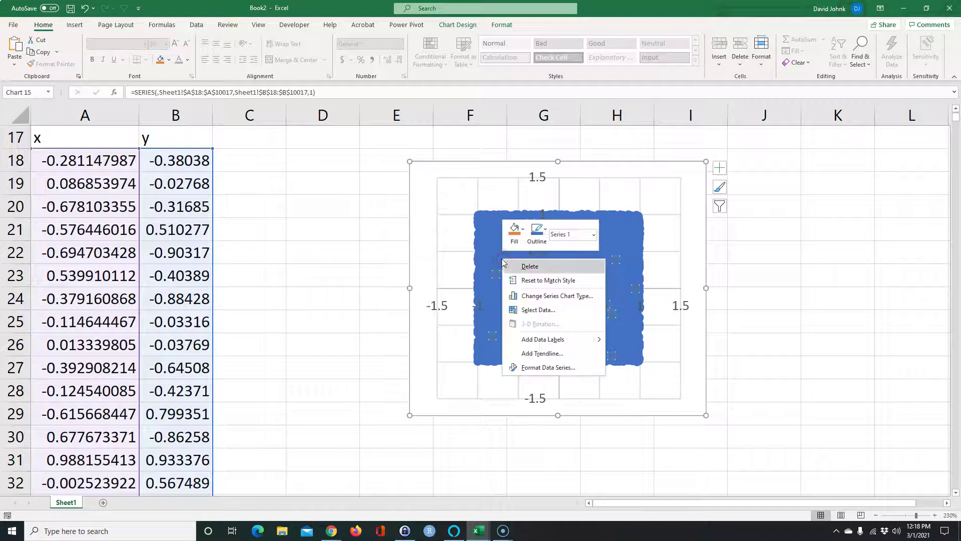
{"action": "left_click", "coordinate": [553, 368]}
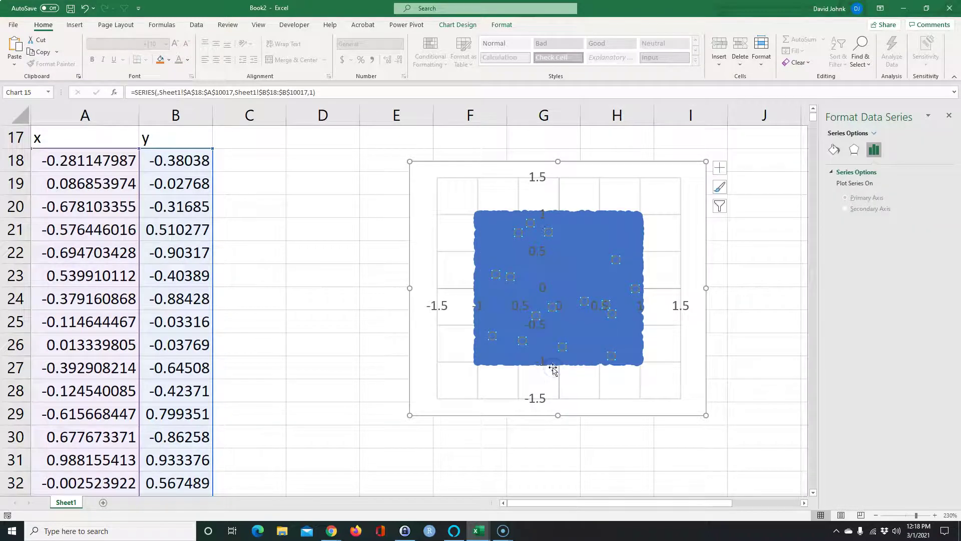
{"action": "left_click", "coordinate": [855, 150]}
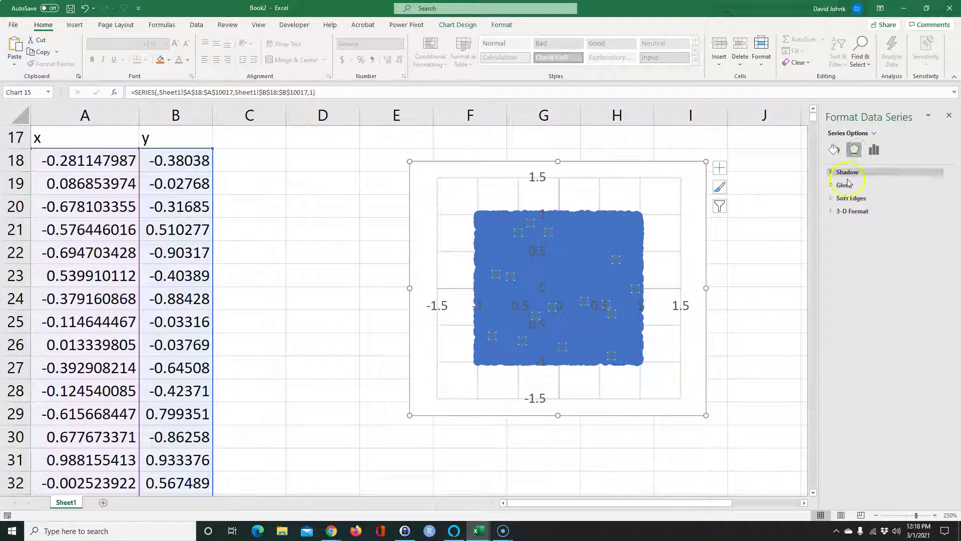
{"action": "left_click", "coordinate": [834, 150]}
{"action": "left_click", "coordinate": [873, 173]}
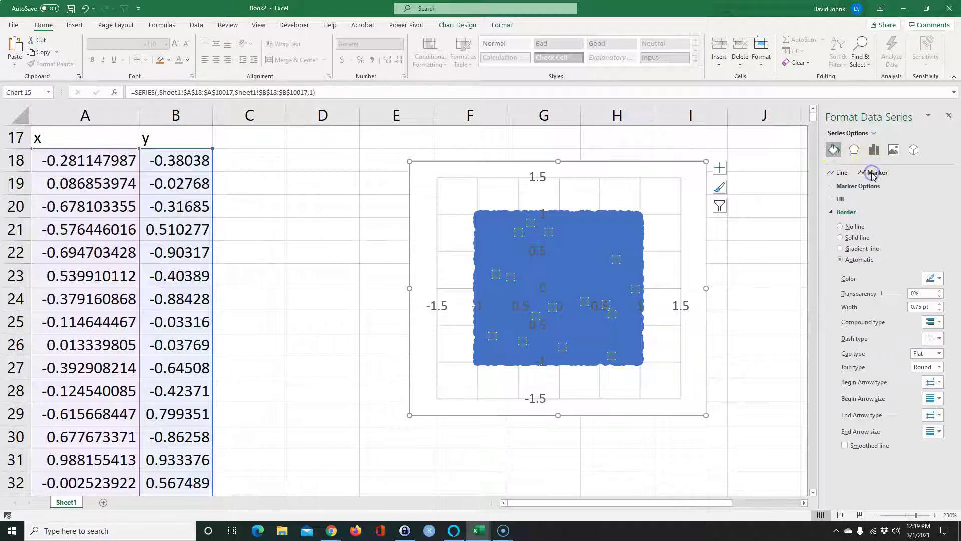
{"action": "left_click", "coordinate": [848, 187]}
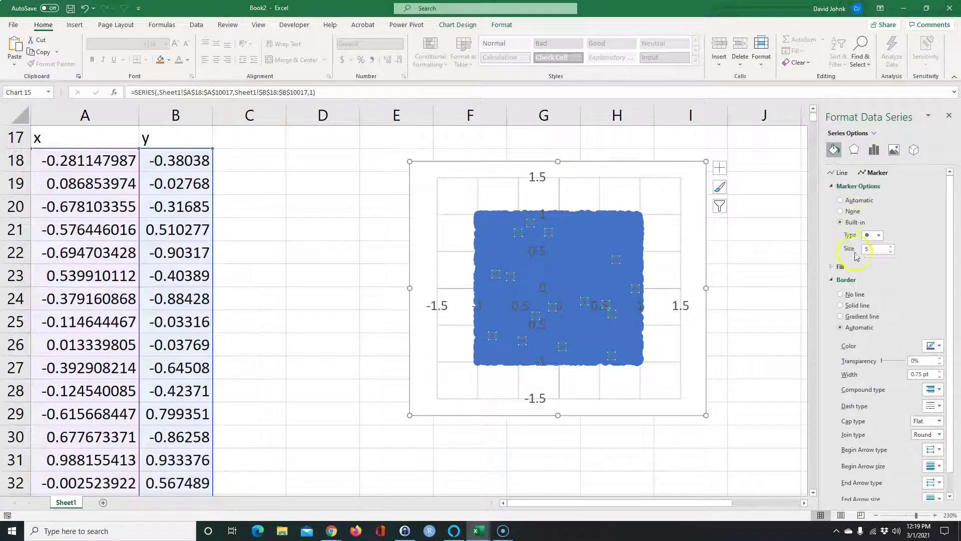
{"action": "left_click", "coordinate": [891, 251]}
{"action": "left_click", "coordinate": [891, 251]}
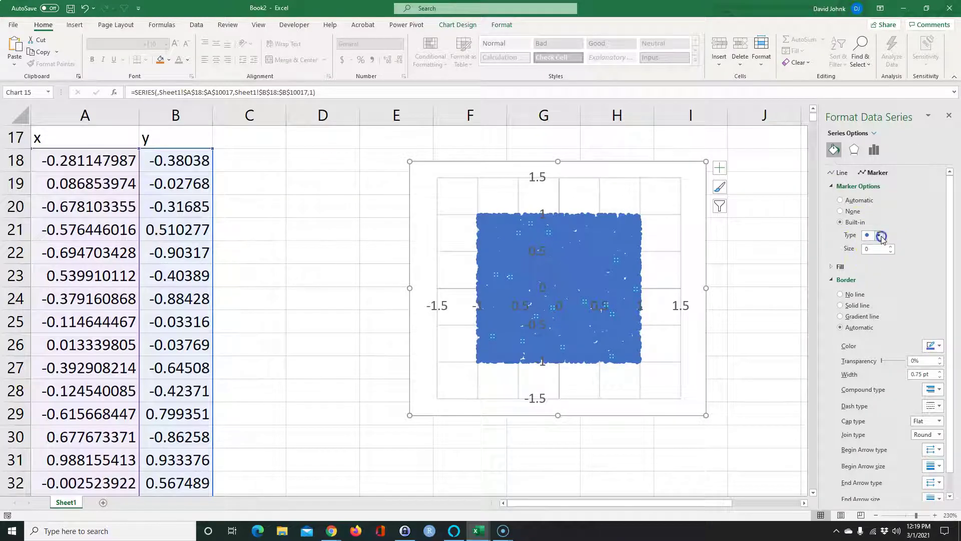
Step: Keep the circle marker type and set the series' marker border to a solid line 0 pt wide, accepting the complex formatting
{"action": "left_click", "coordinate": [881, 236]}
{"action": "left_click", "coordinate": [880, 246]}
{"action": "left_click", "coordinate": [941, 379]}
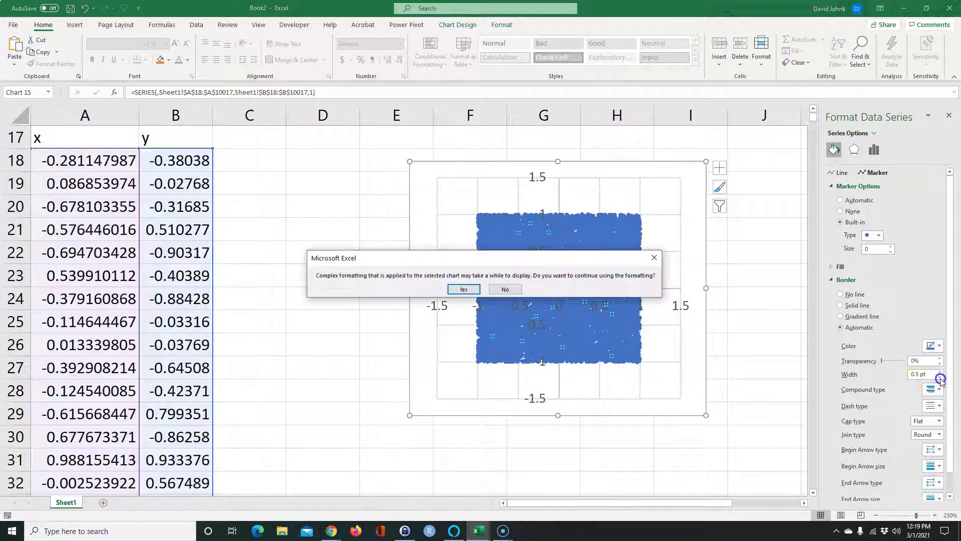
{"action": "left_click", "coordinate": [465, 292]}
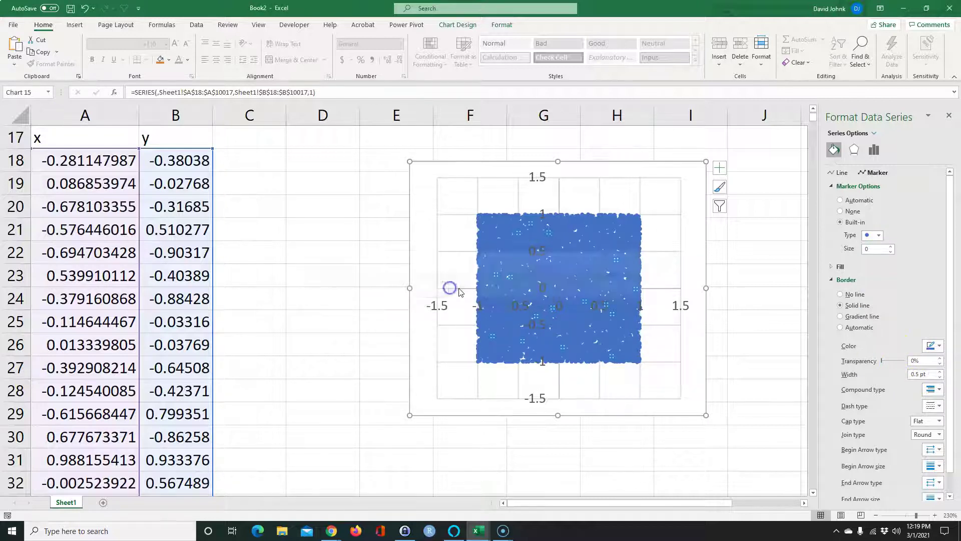
{"action": "left_click", "coordinate": [940, 380]}
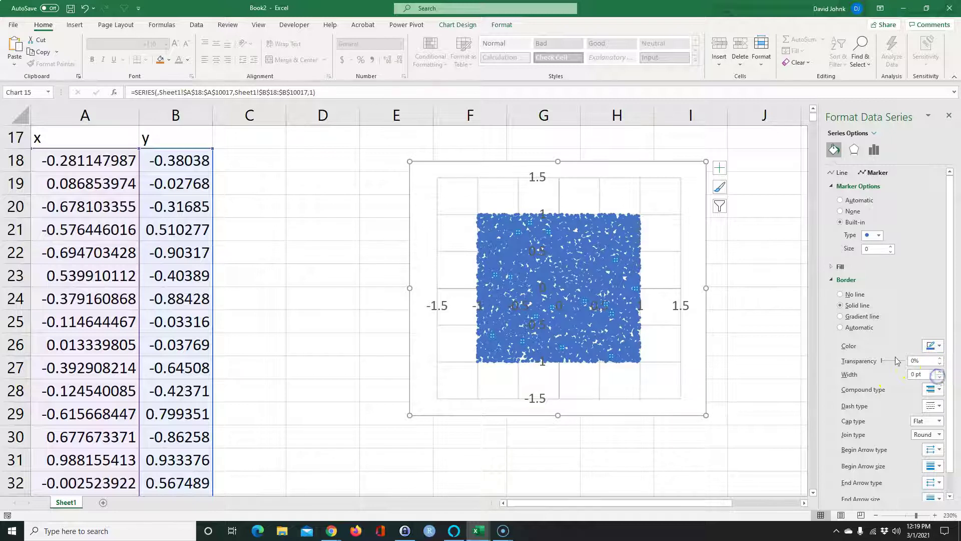
{"action": "left_click", "coordinate": [671, 319]}
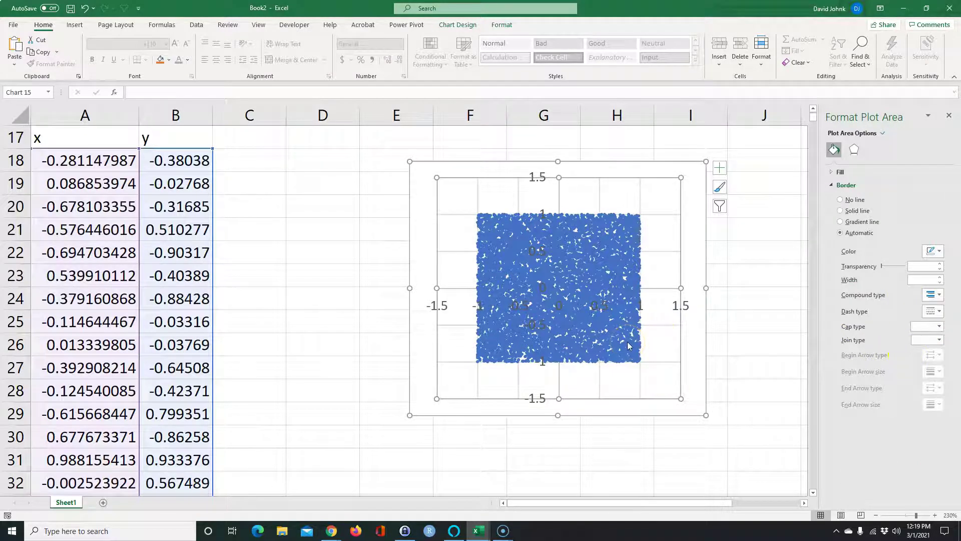
Step: Deselect the chart by selecting cell D26 and recalculate the worksheet repeatedly to redraw the random points with the smaller markers
{"action": "left_click", "coordinate": [324, 336]}
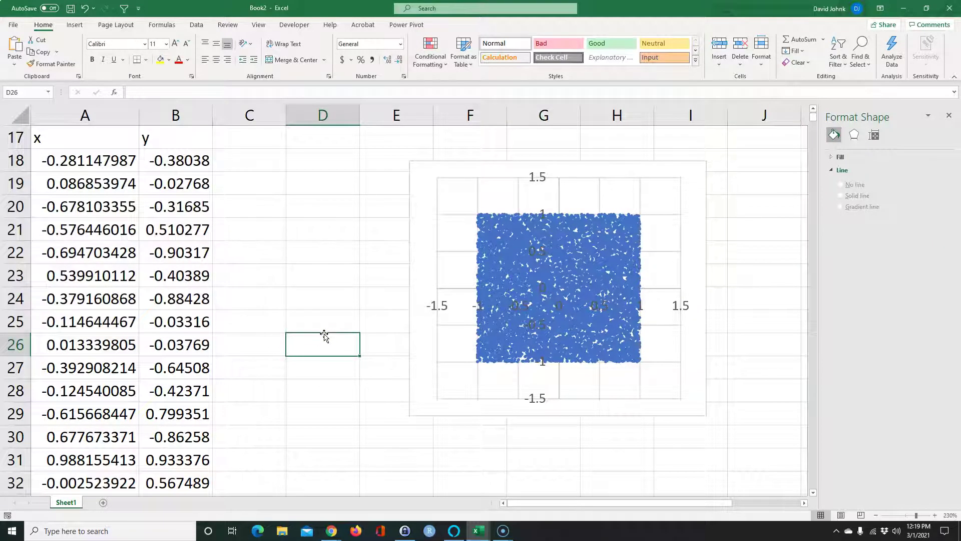
{"action": "key", "text": "F9"}
{"action": "key", "text": "F9"}
{"action": "key", "text": "F9"}
{"action": "key", "text": "F9"}
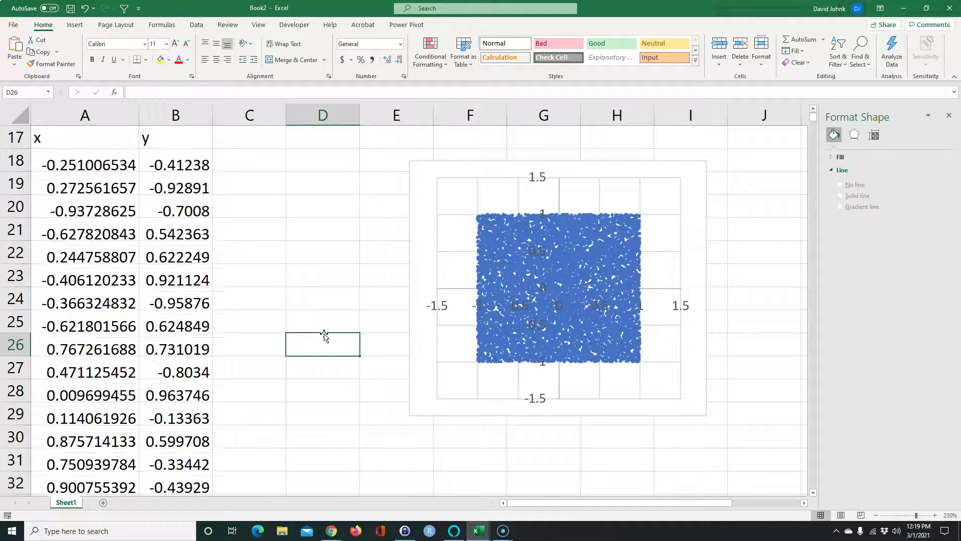
{"action": "key", "text": "F9"}
{"action": "key", "text": "F9"}
{"action": "key", "text": "F9"}
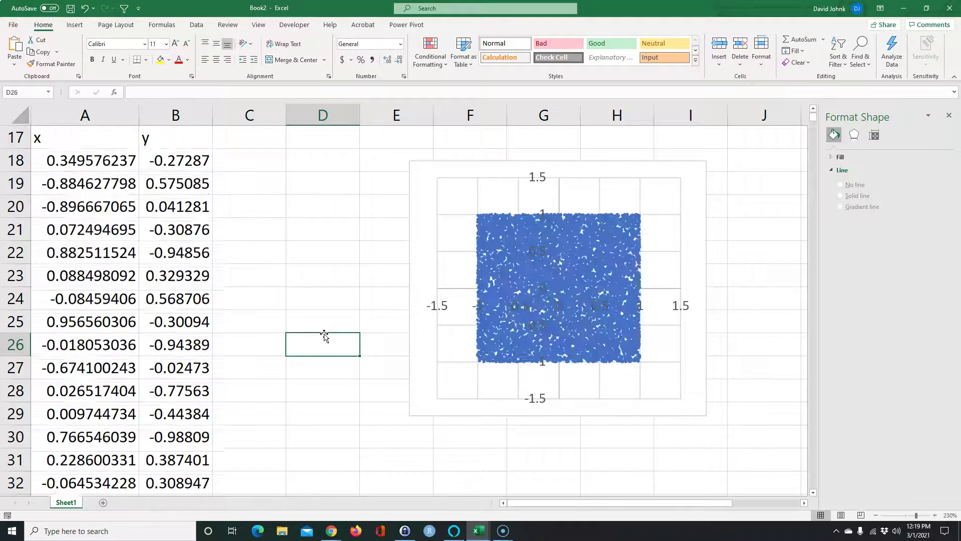
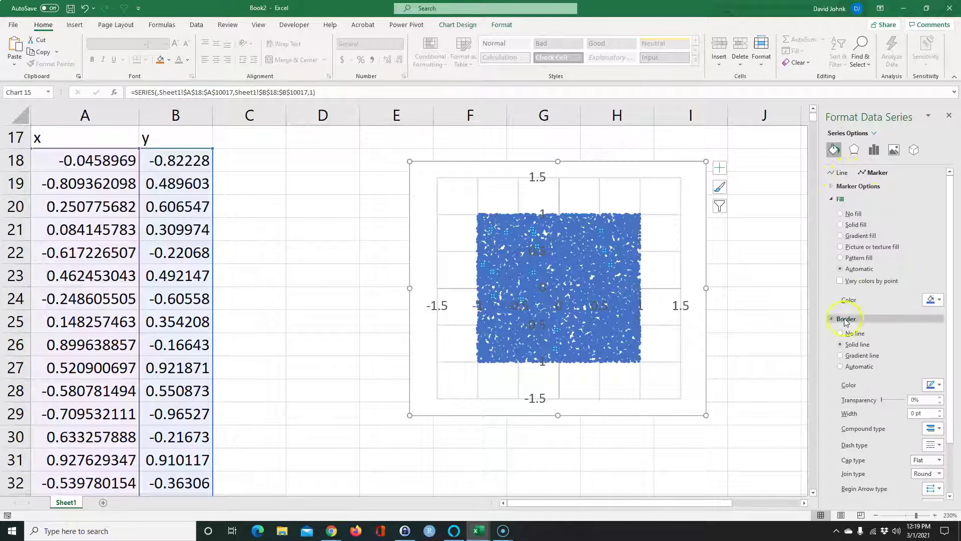
Step: Format a single data point near the middle of the scatter chart with a solid black marker fill
{"action": "left_click", "coordinate": [875, 173]}
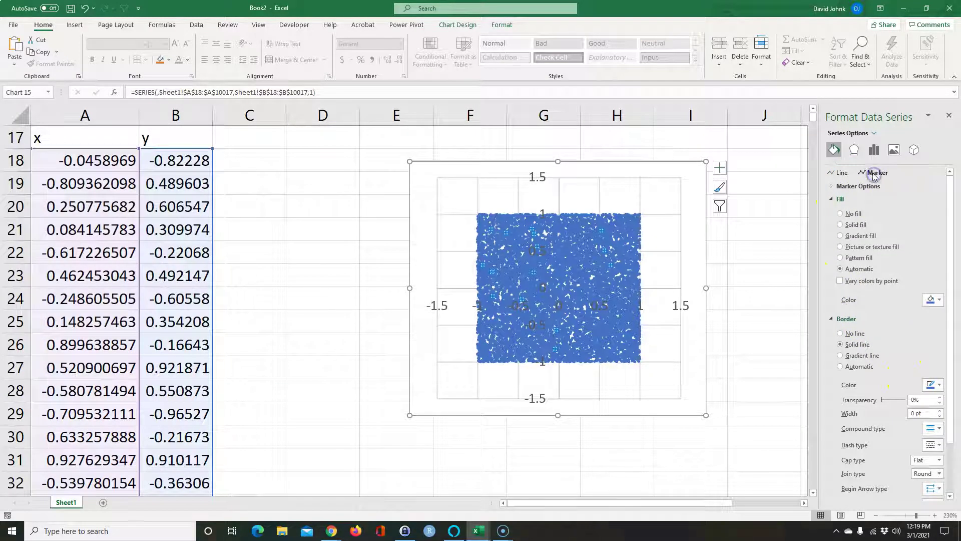
{"action": "left_click", "coordinate": [563, 275]}
{"action": "right_click", "coordinate": [576, 272]}
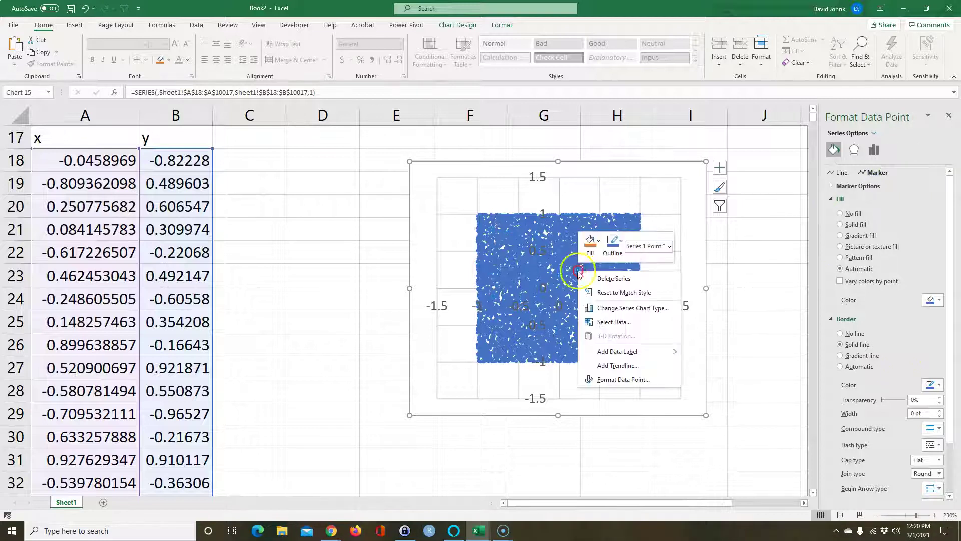
{"action": "left_click", "coordinate": [614, 380]}
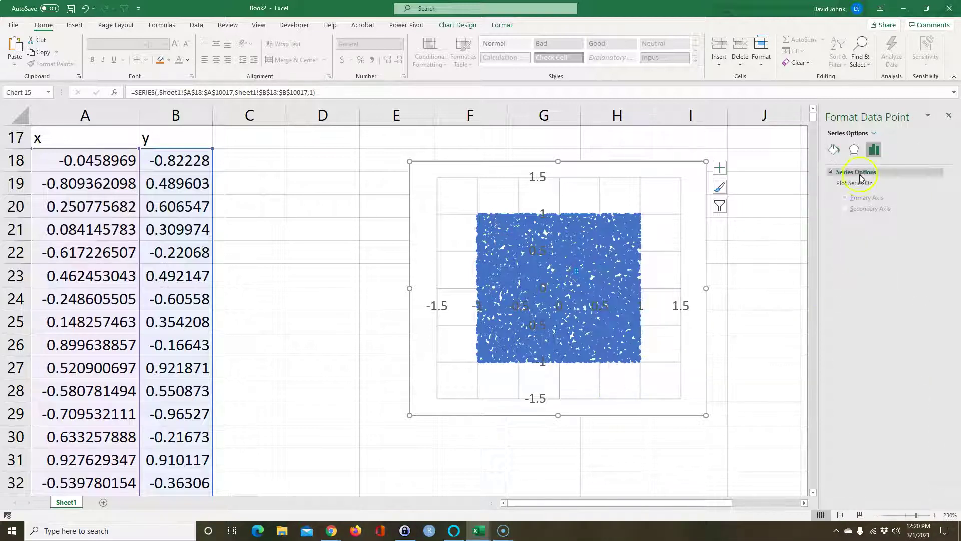
{"action": "left_click", "coordinate": [834, 151]}
{"action": "left_click", "coordinate": [879, 172]}
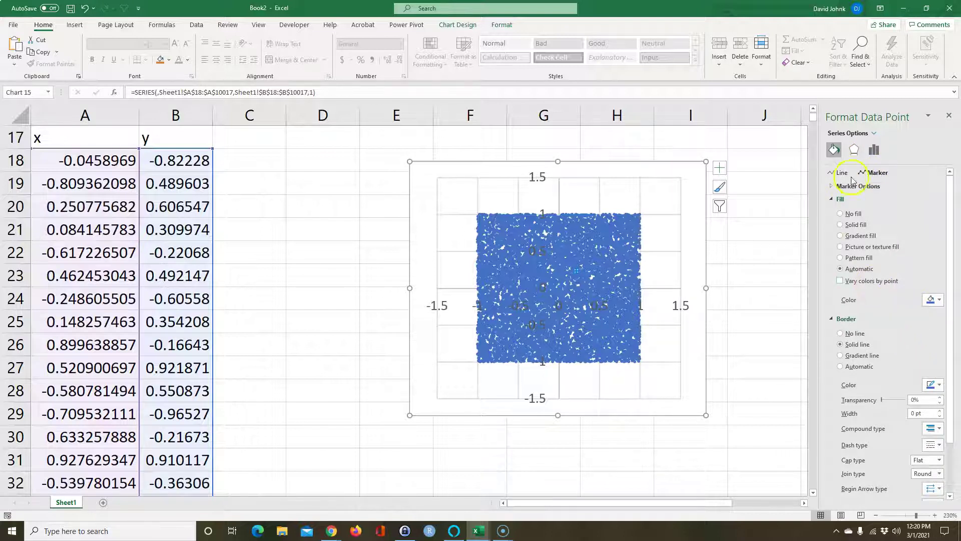
{"action": "left_click", "coordinate": [833, 186]}
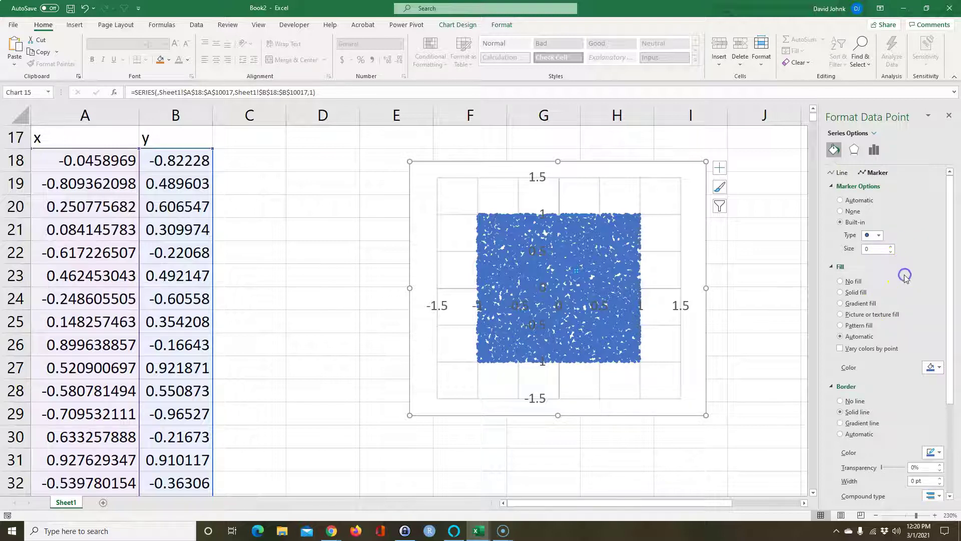
{"action": "left_click", "coordinate": [874, 248]}
{"action": "left_click", "coordinate": [903, 287]}
{"action": "left_click", "coordinate": [940, 368]}
{"action": "left_click", "coordinate": [891, 396]}
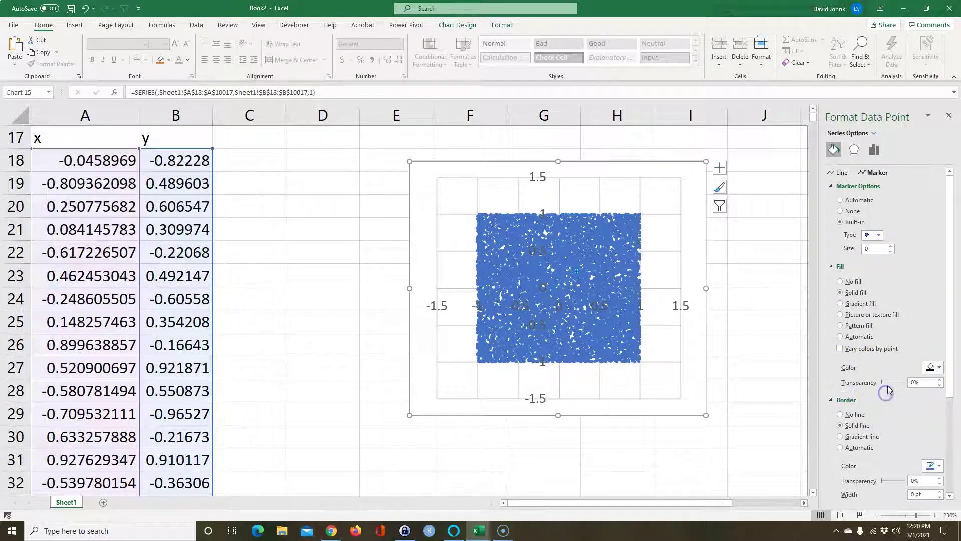
{"action": "scroll", "coordinate": [917, 301], "scroll_direction": "down", "scroll_amount": 1}
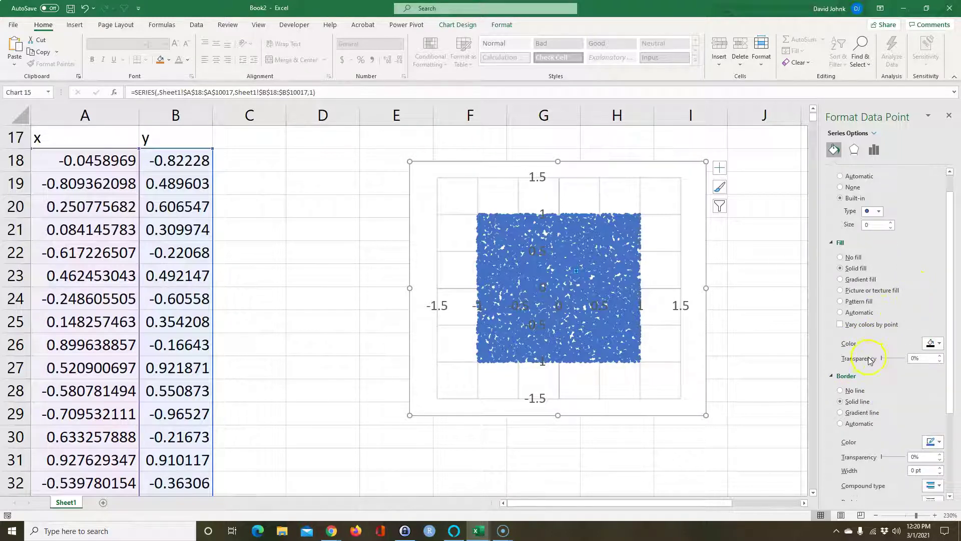
{"action": "left_click", "coordinate": [584, 328]}
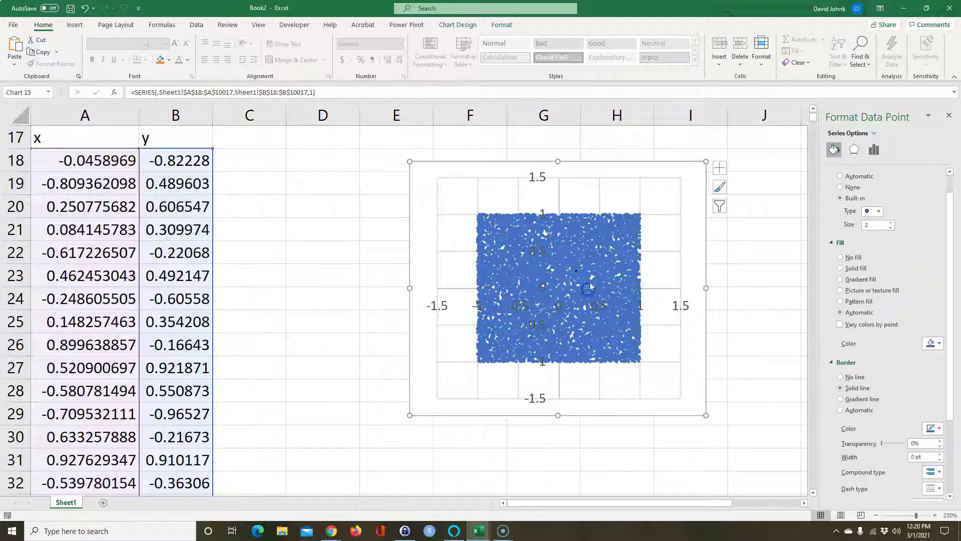
Step: Set the markers of the scatter chart's whole data series to size 0 with a solid black fill
{"action": "left_click", "coordinate": [566, 242]}
{"action": "right_click", "coordinate": [569, 251]}
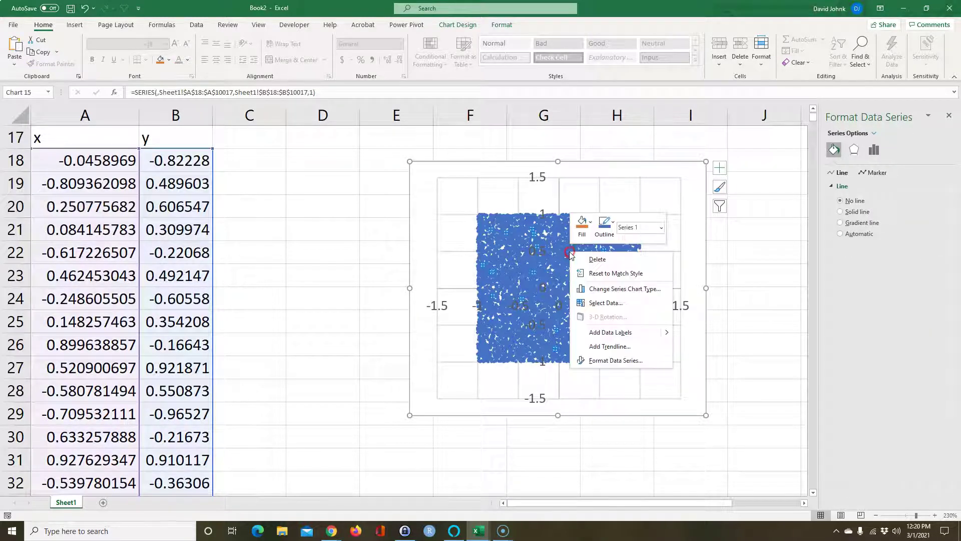
{"action": "left_click", "coordinate": [612, 360]}
{"action": "left_click", "coordinate": [874, 149]}
{"action": "left_click", "coordinate": [834, 150]}
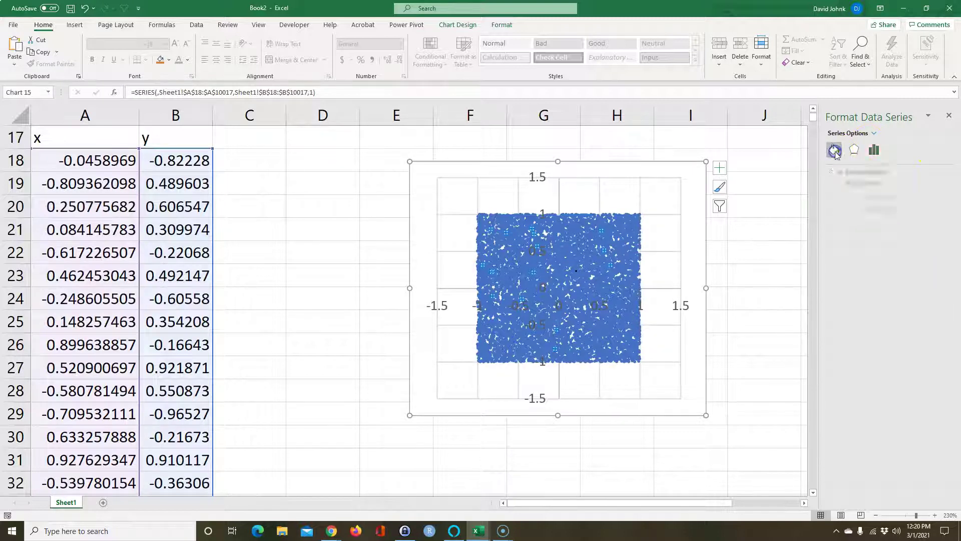
{"action": "left_click", "coordinate": [872, 173]}
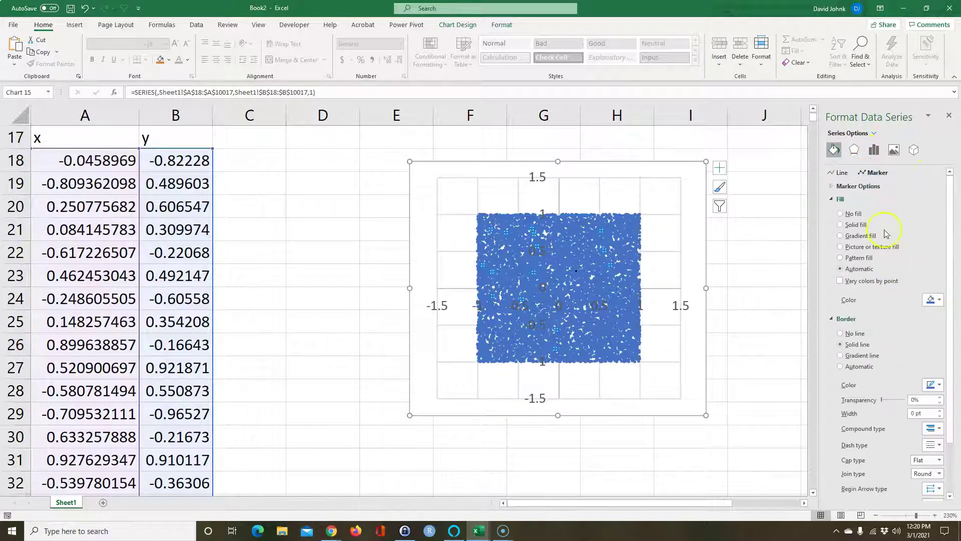
{"action": "left_click", "coordinate": [832, 186]}
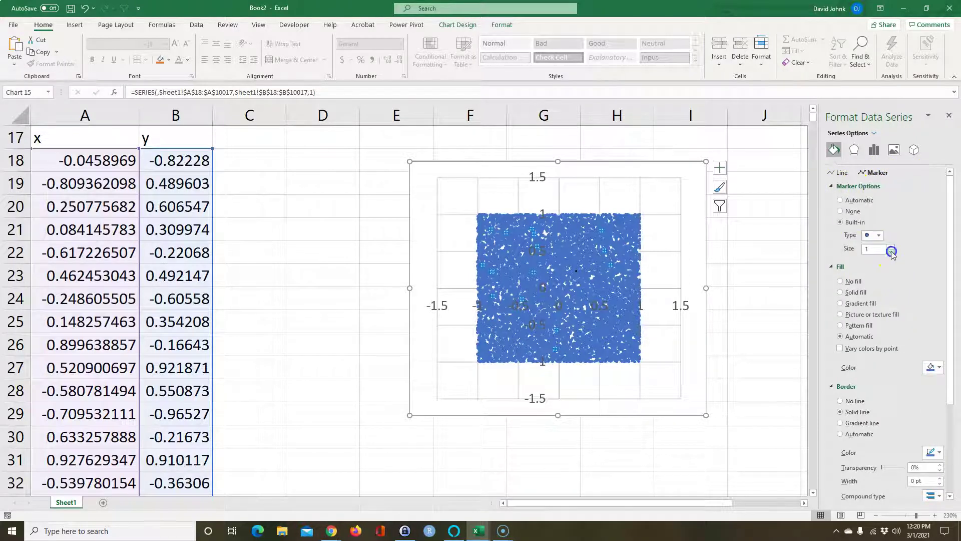
{"action": "left_click", "coordinate": [938, 369]}
{"action": "left_click", "coordinate": [887, 396]}
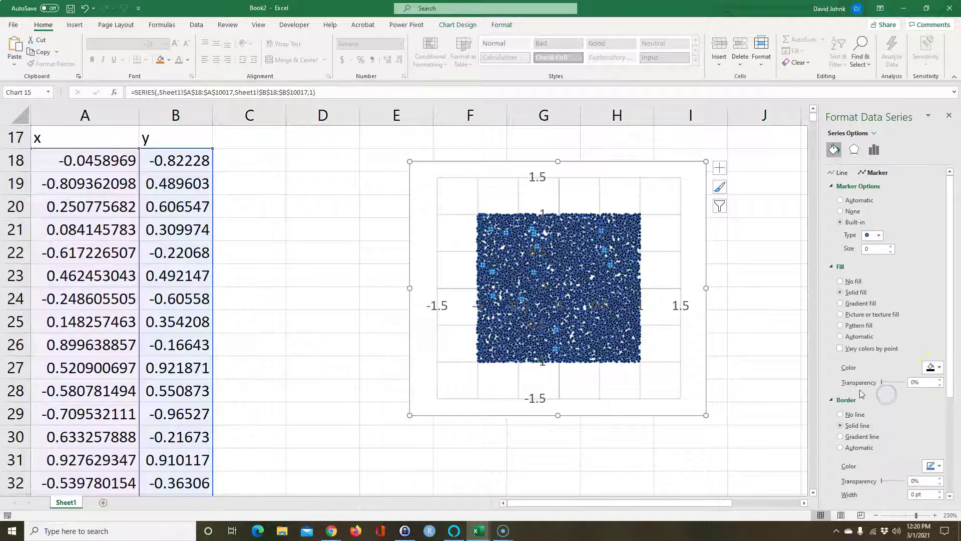
Step: Make the solid marker border of the scatter chart's data series fully transparent
{"action": "left_click", "coordinate": [666, 363]}
{"action": "left_click", "coordinate": [592, 313]}
{"action": "left_click", "coordinate": [548, 290]}
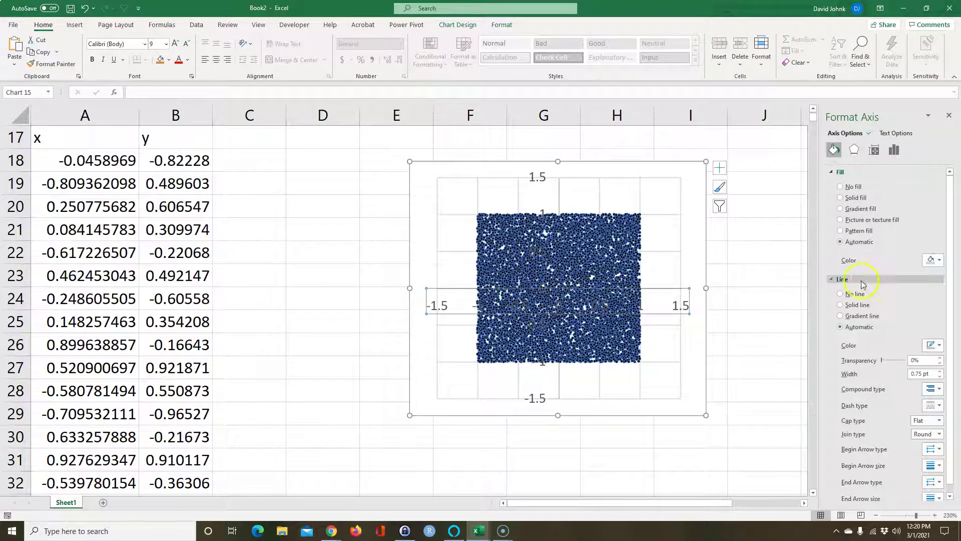
{"action": "left_click", "coordinate": [586, 264]}
{"action": "right_click", "coordinate": [588, 263]}
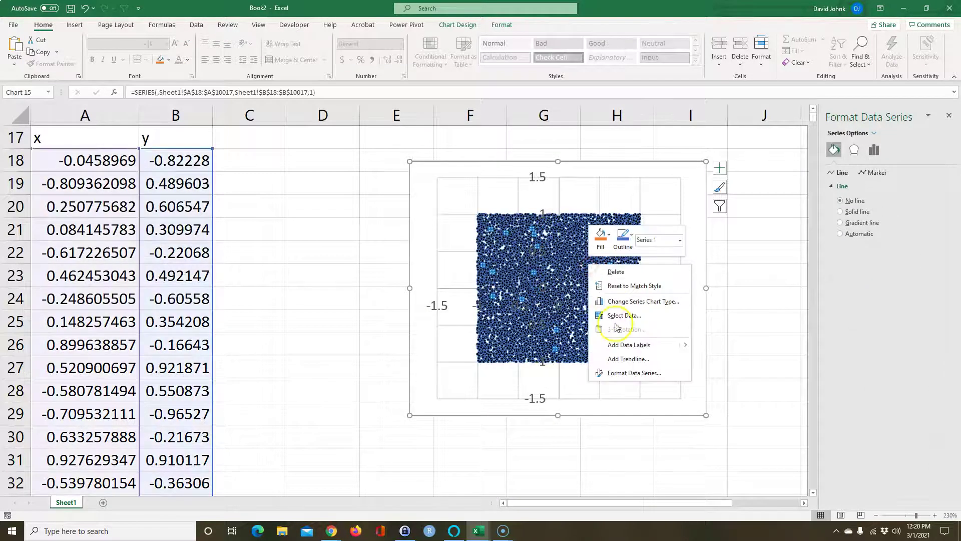
{"action": "left_click", "coordinate": [634, 372]}
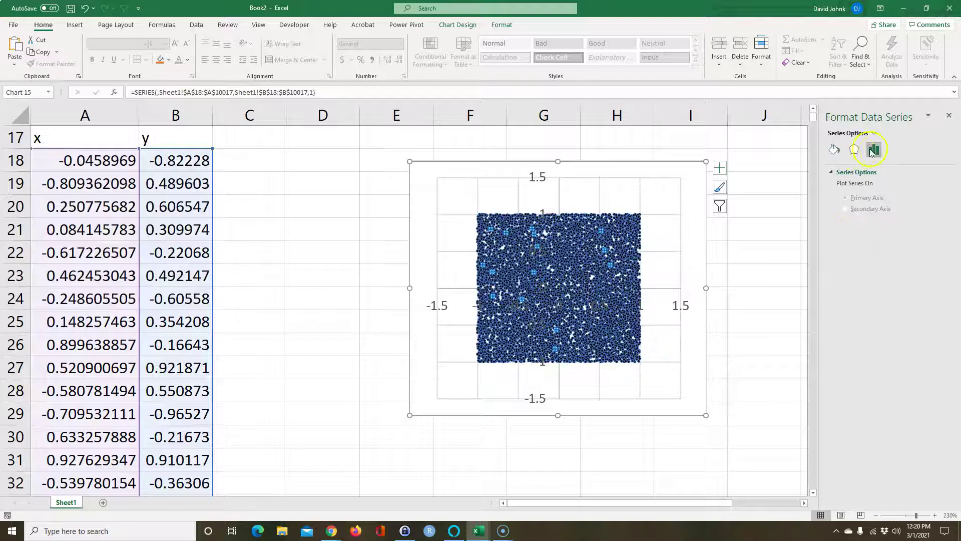
{"action": "left_click", "coordinate": [832, 150]}
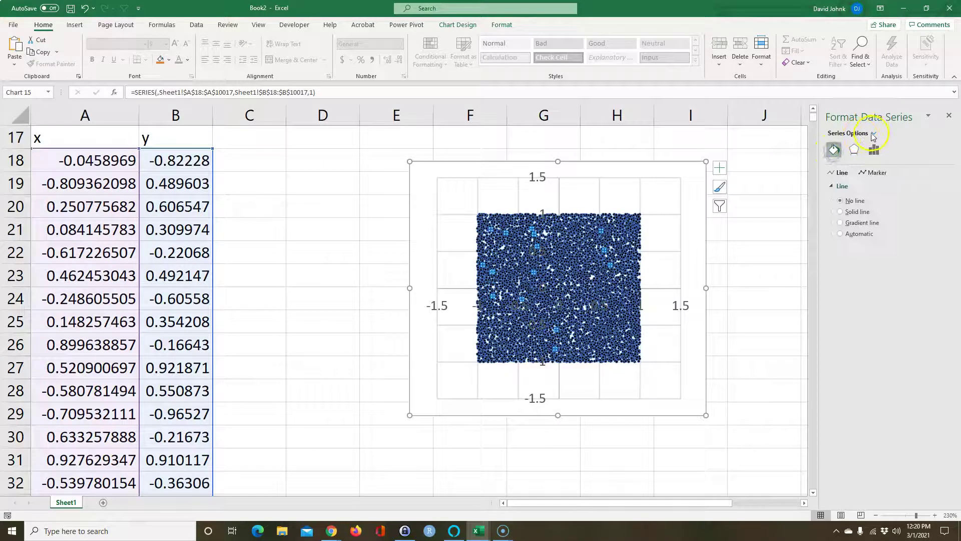
{"action": "left_click", "coordinate": [868, 172]}
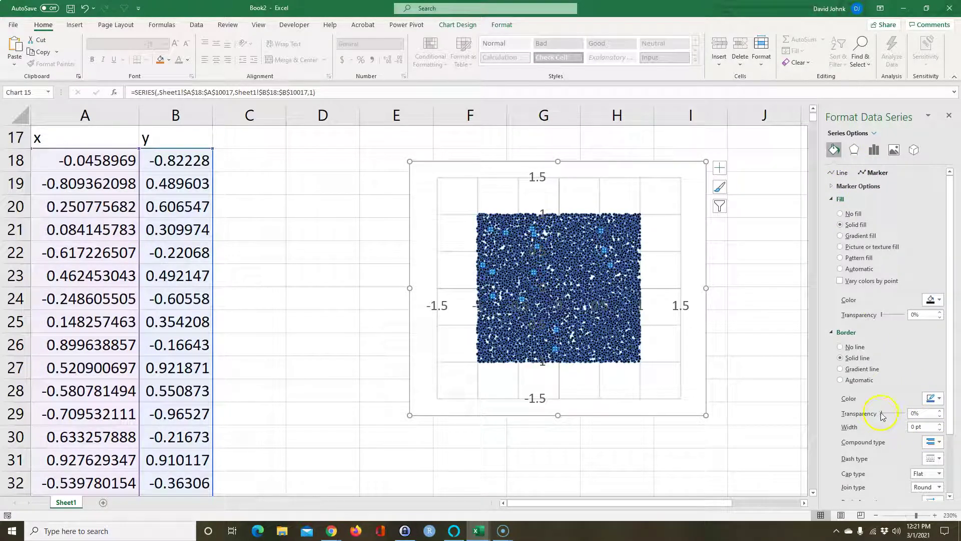
{"action": "left_click_drag", "start_coordinate": [882, 413], "coordinate": [913, 413]}
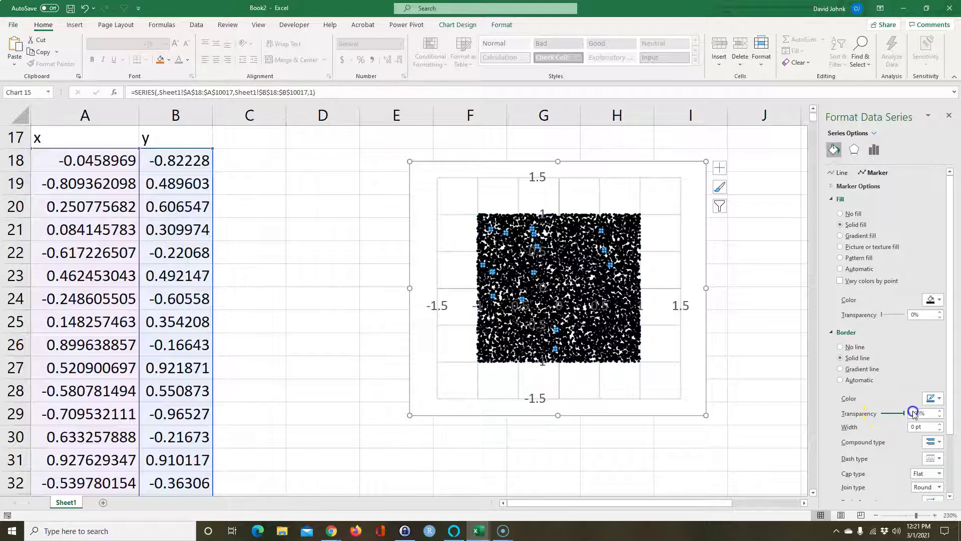
Step: Deselect the chart by selecting a cell in row 25 and recalculate the worksheet repeatedly to redraw the black random points
{"action": "left_click", "coordinate": [679, 344]}
{"action": "left_click", "coordinate": [358, 321]}
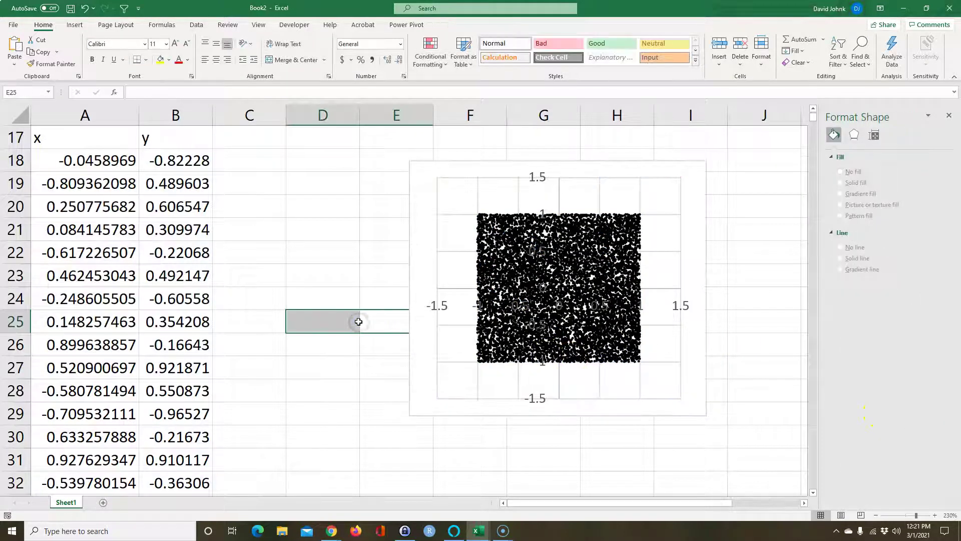
{"action": "key", "text": "F9"}
{"action": "key", "text": "F9"}
{"action": "key", "text": "F9"}
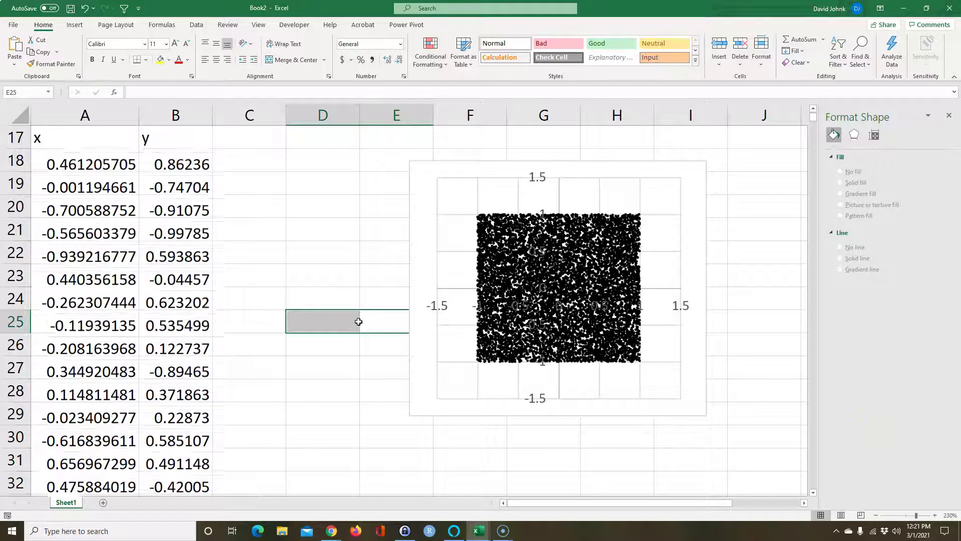
{"action": "key", "text": "F9"}
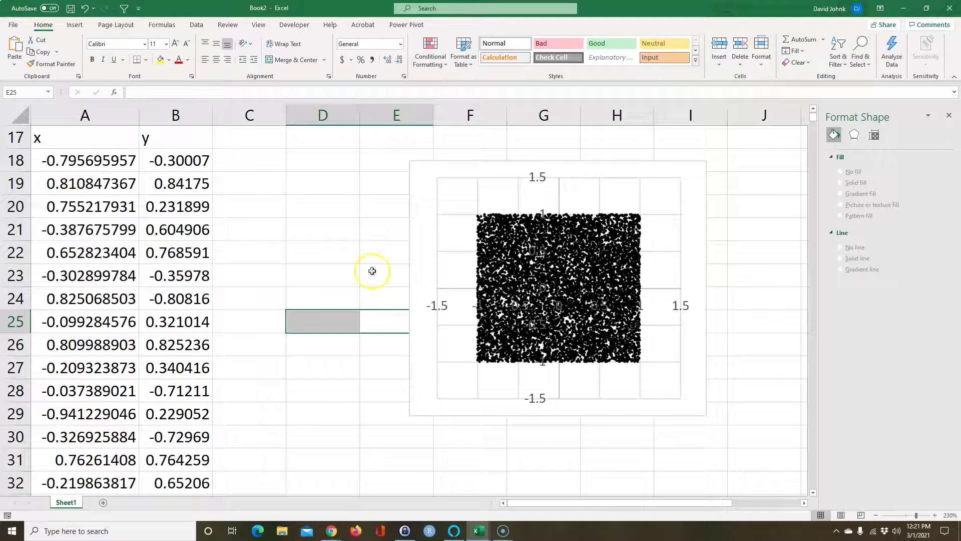
Step: Move the scatter chart right so that its left edge lies in column F, leaving columns C to E free
{"action": "left_click", "coordinate": [342, 229]}
{"action": "left_click", "coordinate": [421, 176]}
{"action": "left_click_drag", "start_coordinate": [421, 176], "coordinate": [487, 167]}
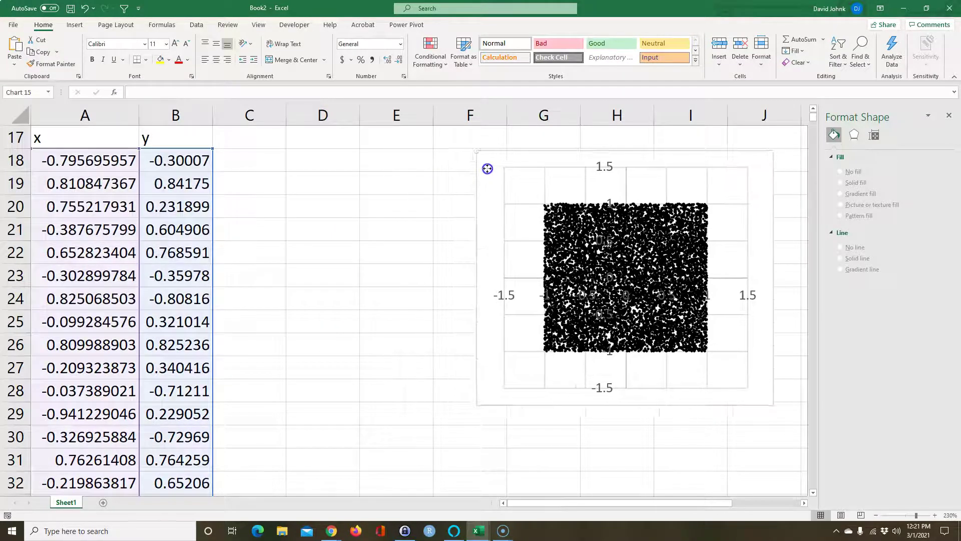
{"action": "scroll", "coordinate": [301, 308], "scroll_direction": "up", "scroll_amount": 2}
Step: Enter the header (x² + y²)^1/2 with superscript exponents in cell C17, beside the x and y headers
{"action": "left_click", "coordinate": [247, 316]}
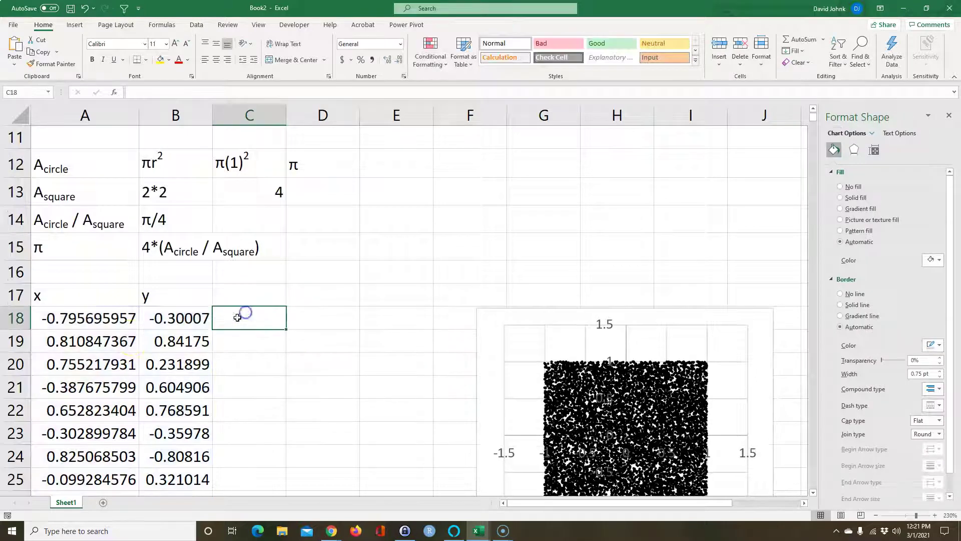
{"action": "left_click", "coordinate": [82, 323]}
{"action": "left_click", "coordinate": [240, 297]}
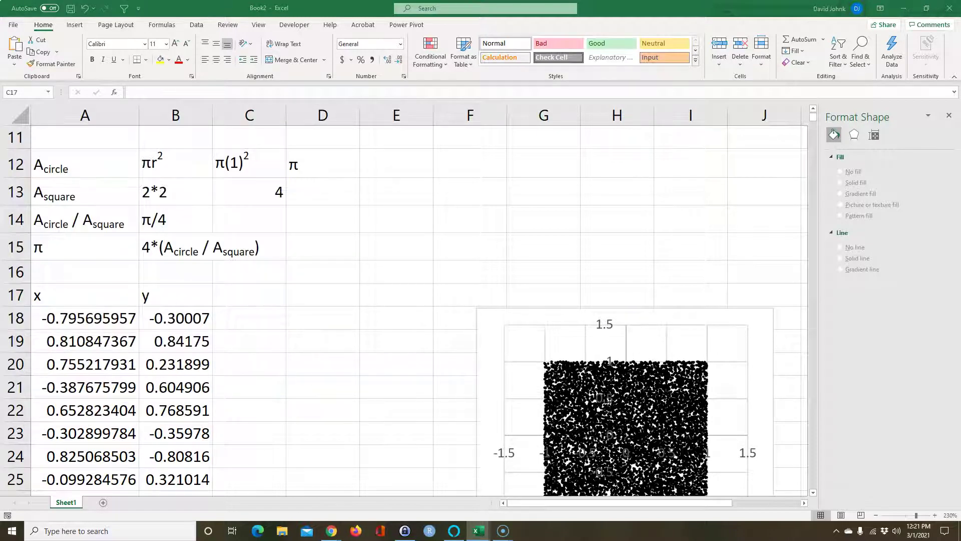
{"action": "left_click", "coordinate": [246, 289]}
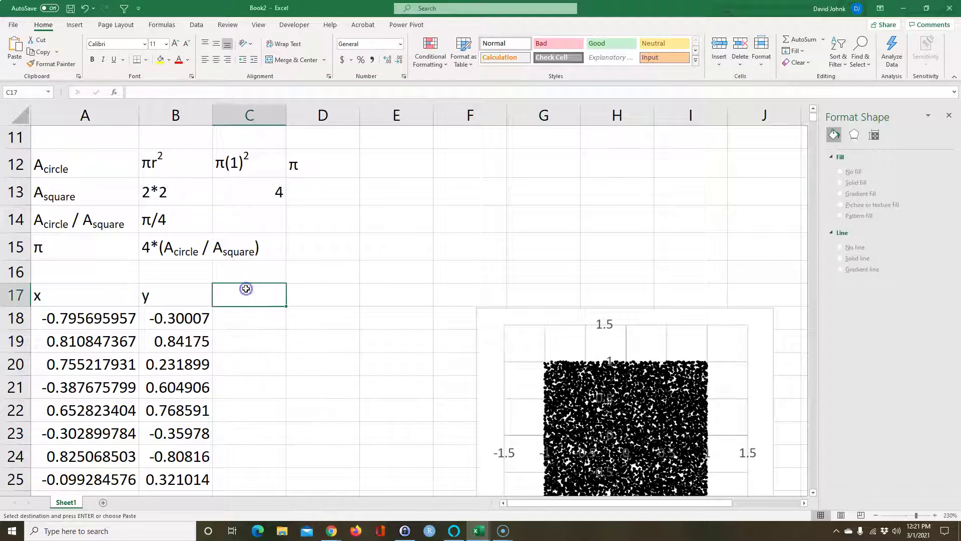
{"action": "type", "text": "(x2 + y2)1/2"}
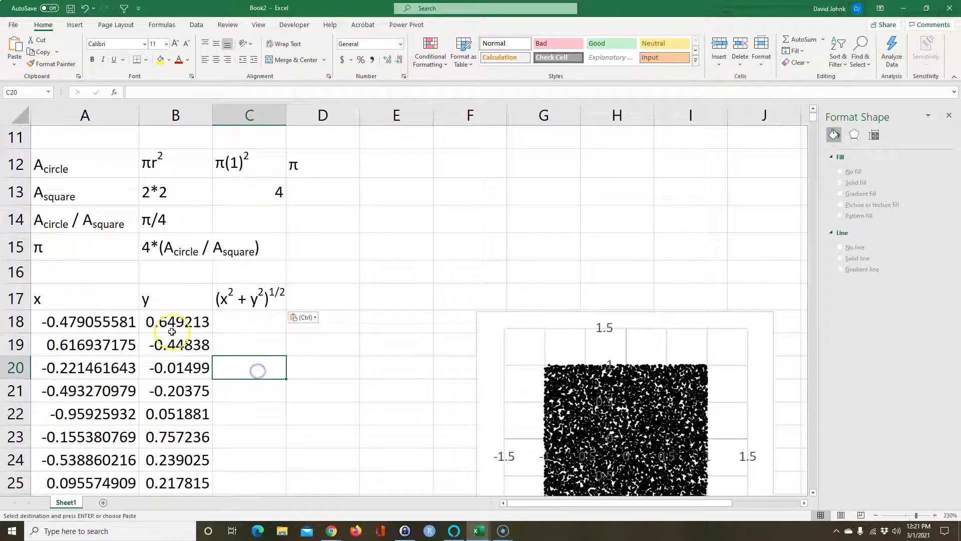
Step: Calculate the first point's distance from the origin in C18 with =SQRT(A18^2+B18^2) and fill the formula down column C
{"action": "left_click", "coordinate": [253, 323]}
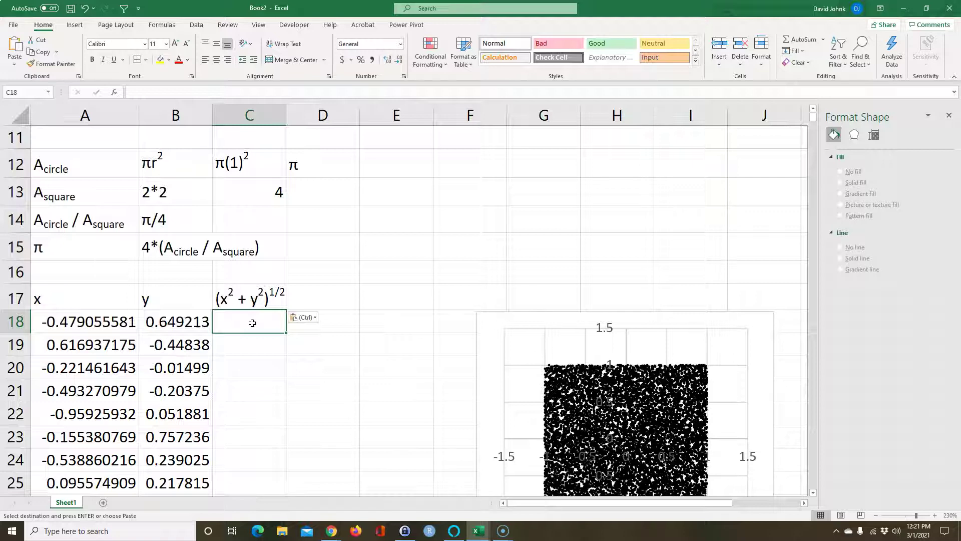
{"action": "type", "text": "=q"}
{"action": "key", "text": "BackSpace"}
{"action": "type", "text": "sw"}
{"action": "key", "text": "BackSpace"}
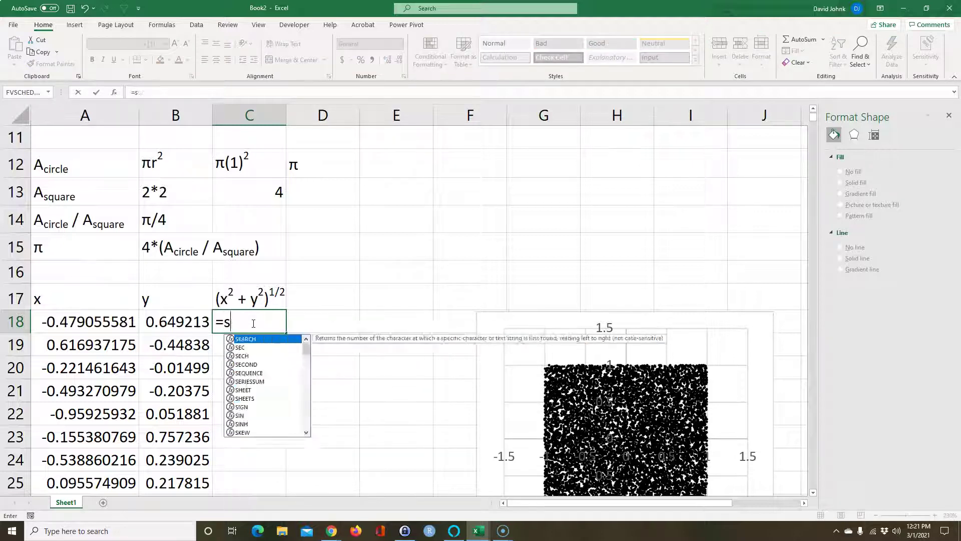
{"action": "type", "text": "qrt("}
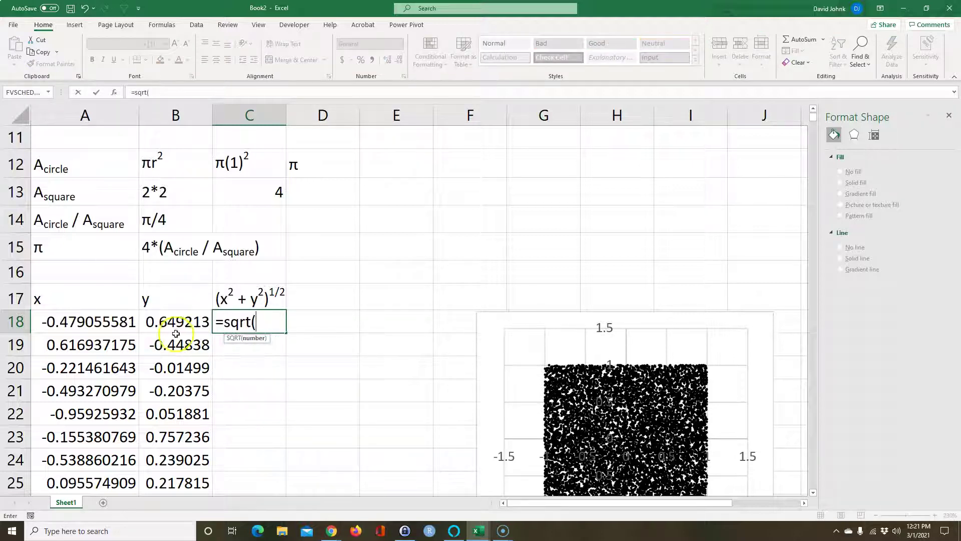
{"action": "left_click", "coordinate": [106, 323]}
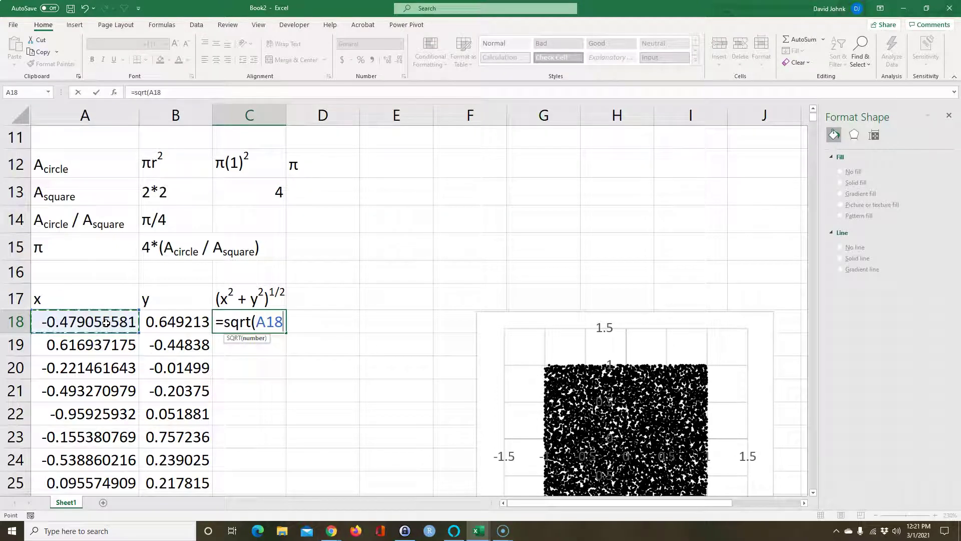
{"action": "type", "text": "^2+"}
{"action": "left_click", "coordinate": [169, 316]}
{"action": "type", "text": "^"}
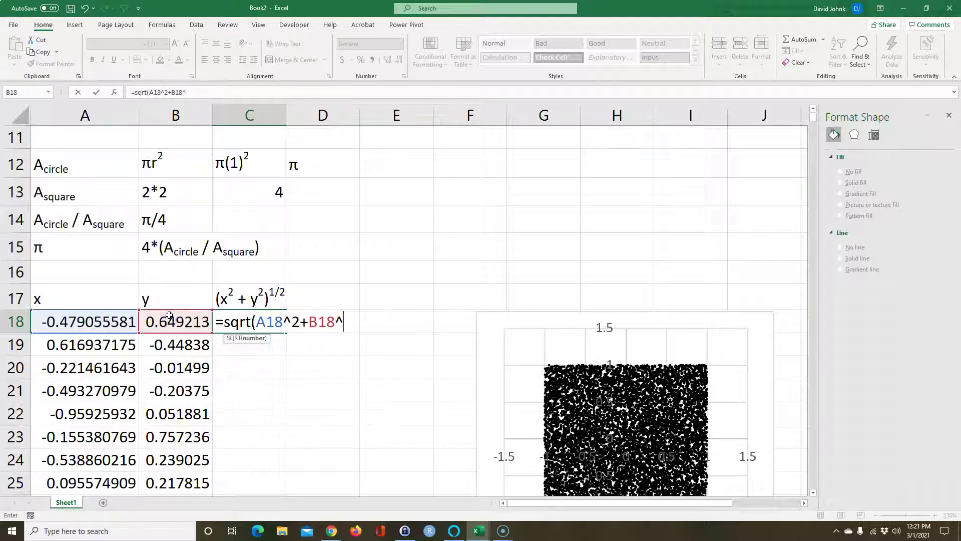
{"action": "type", "text": "2)"}
{"action": "key", "text": "Return"}
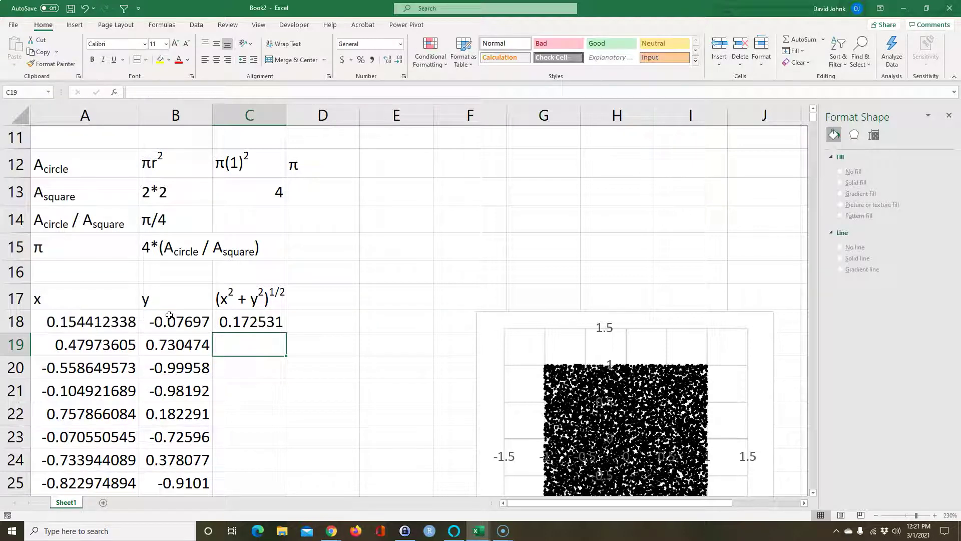
{"action": "left_click", "coordinate": [252, 322]}
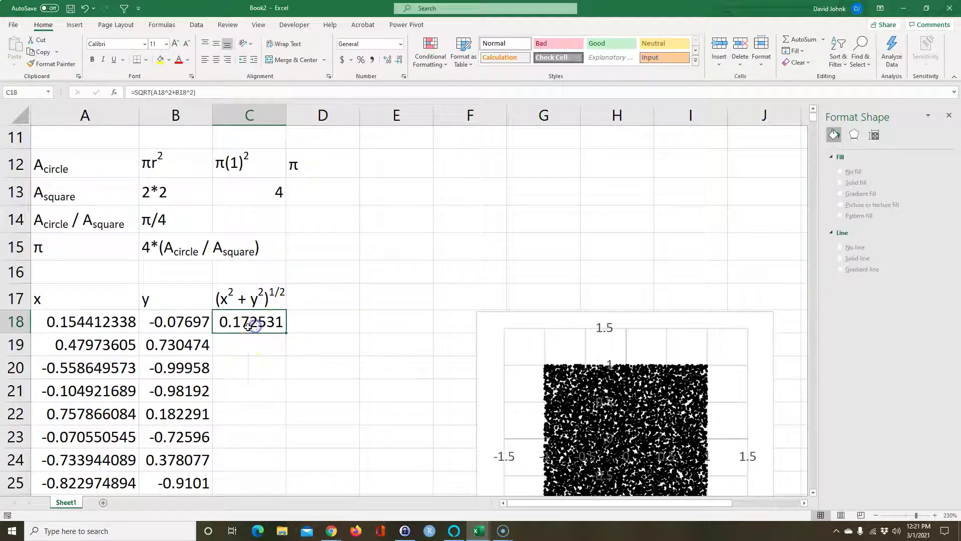
{"action": "double_click", "coordinate": [287, 333]}
Step: Compare the distances in column C with the radius in the circle-and-square drawing to judge which points fall inside the circle
{"action": "left_click", "coordinate": [262, 368]}
{"action": "left_click", "coordinate": [248, 324]}
{"action": "left_click", "coordinate": [244, 367]}
{"action": "left_click", "coordinate": [246, 324]}
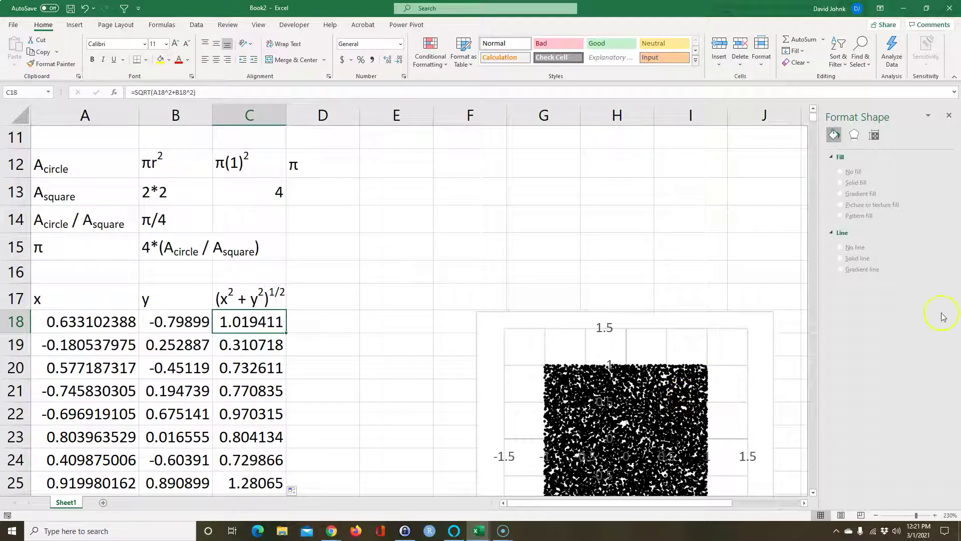
{"action": "scroll", "coordinate": [356, 290], "scroll_direction": "up", "scroll_amount": 2}
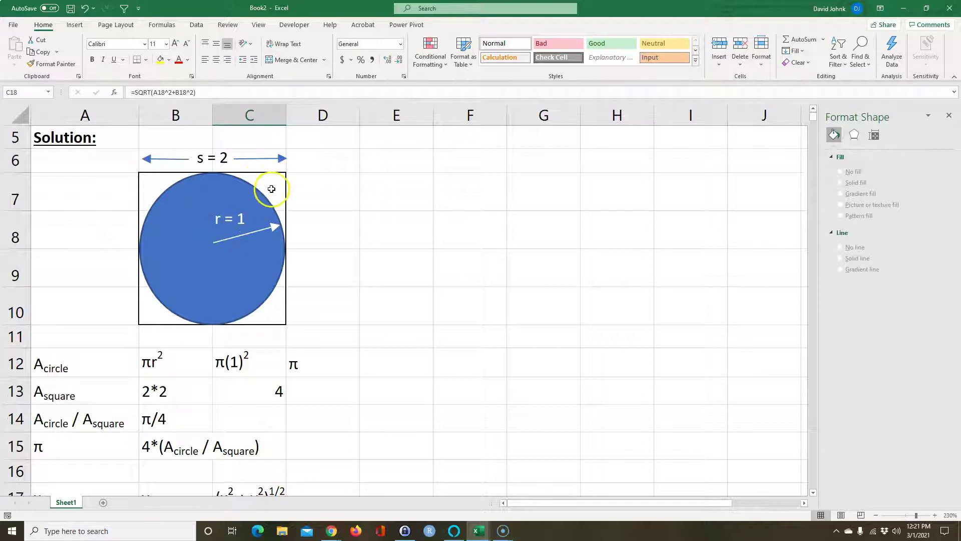
{"action": "scroll", "coordinate": [374, 273], "scroll_direction": "down", "scroll_amount": 2}
{"action": "left_click", "coordinate": [229, 351]}
{"action": "left_click", "coordinate": [236, 320]}
{"action": "scroll", "coordinate": [253, 275], "scroll_direction": "up", "scroll_amount": 3}
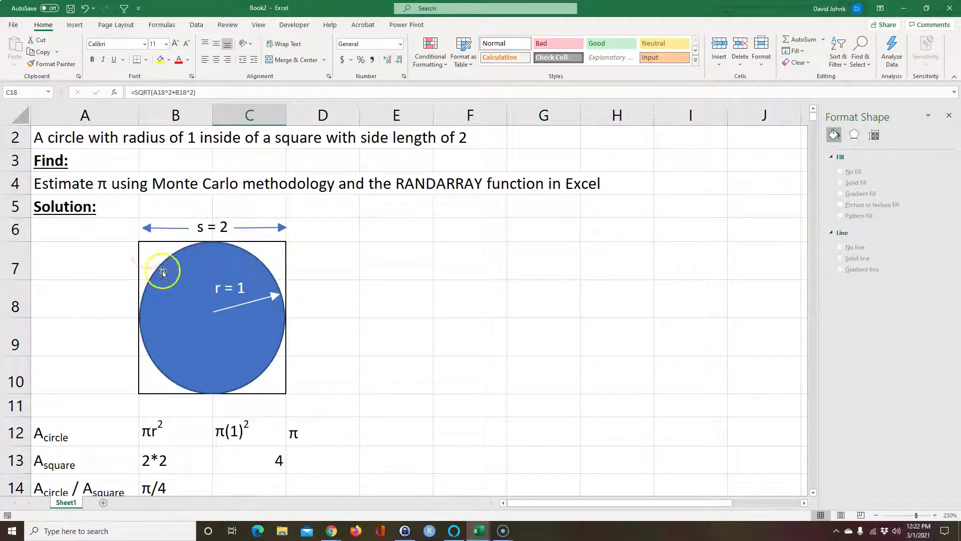
{"action": "scroll", "coordinate": [474, 281], "scroll_direction": "down", "scroll_amount": 4}
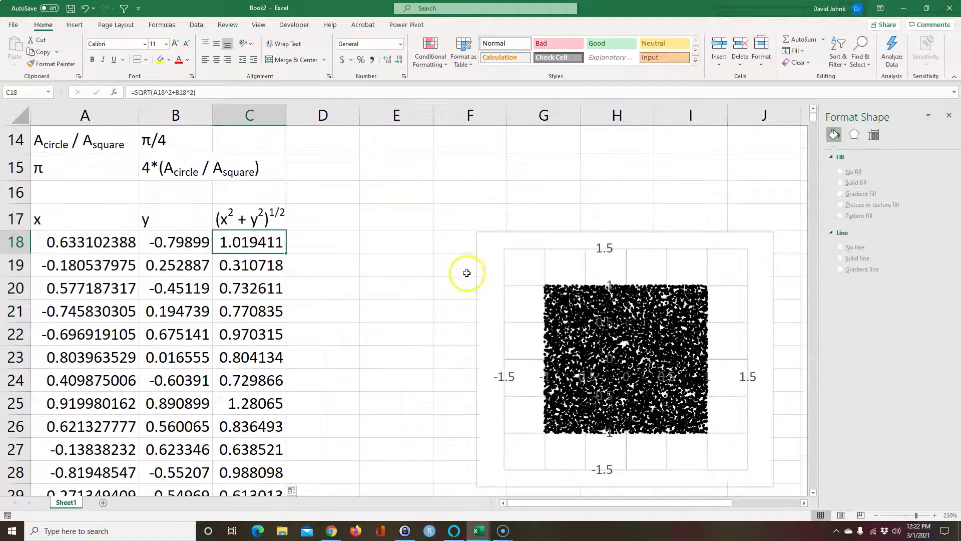
{"action": "left_click", "coordinate": [262, 261]}
Step: Enter the header "Dart in circle?" in cell D17 and autofit the width of column D
{"action": "left_click", "coordinate": [323, 216]}
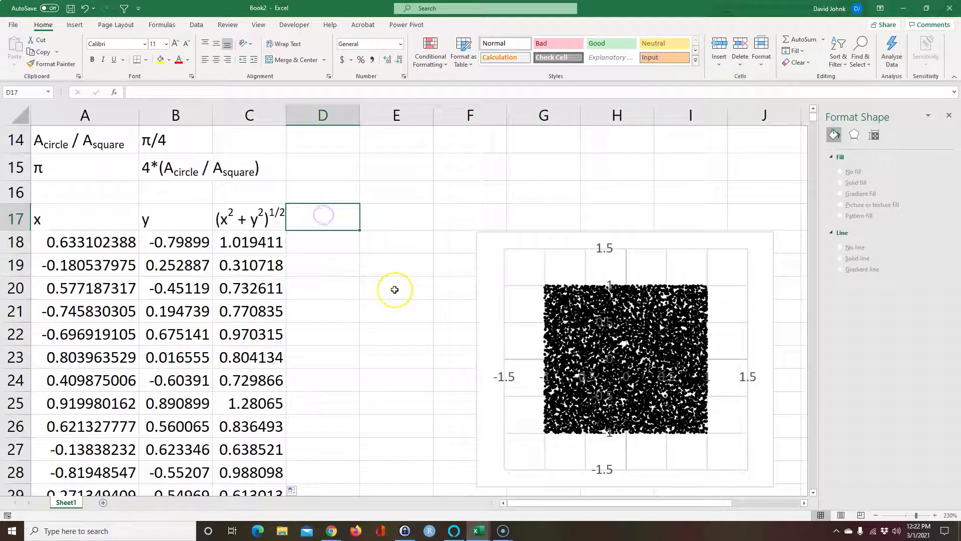
{"action": "scroll", "coordinate": [395, 289], "scroll_direction": "right", "scroll_amount": 4}
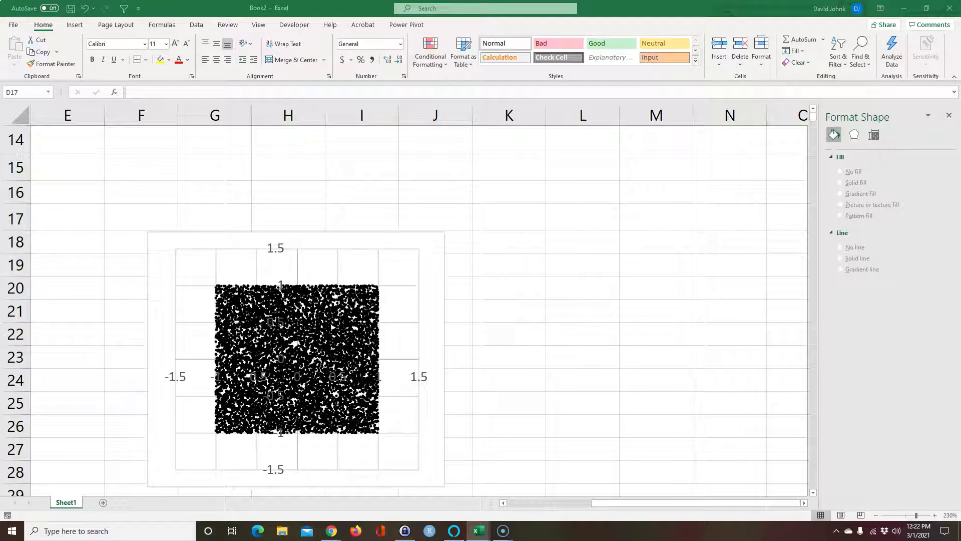
{"action": "left_click_drag", "start_coordinate": [660, 503], "coordinate": [499, 503]}
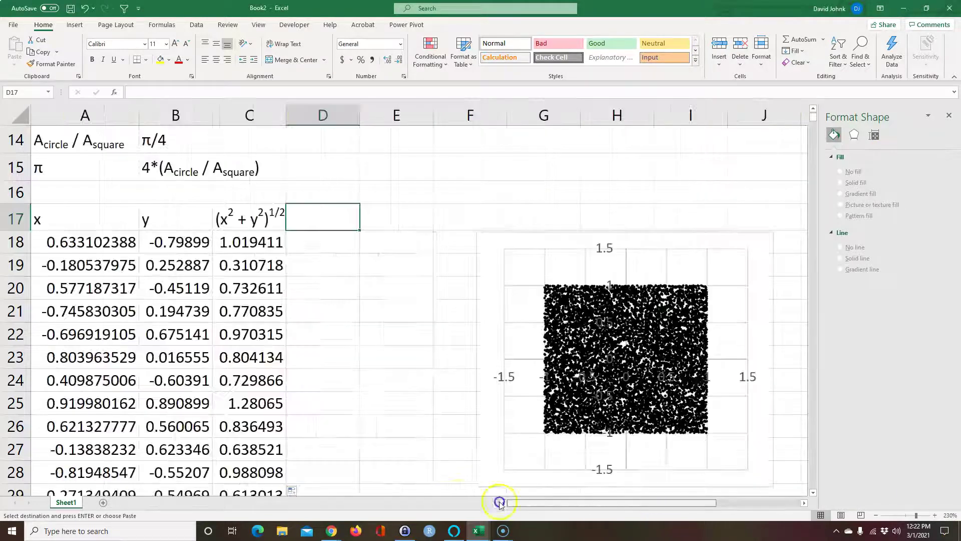
{"action": "type", "text": "Dart in circle?"}
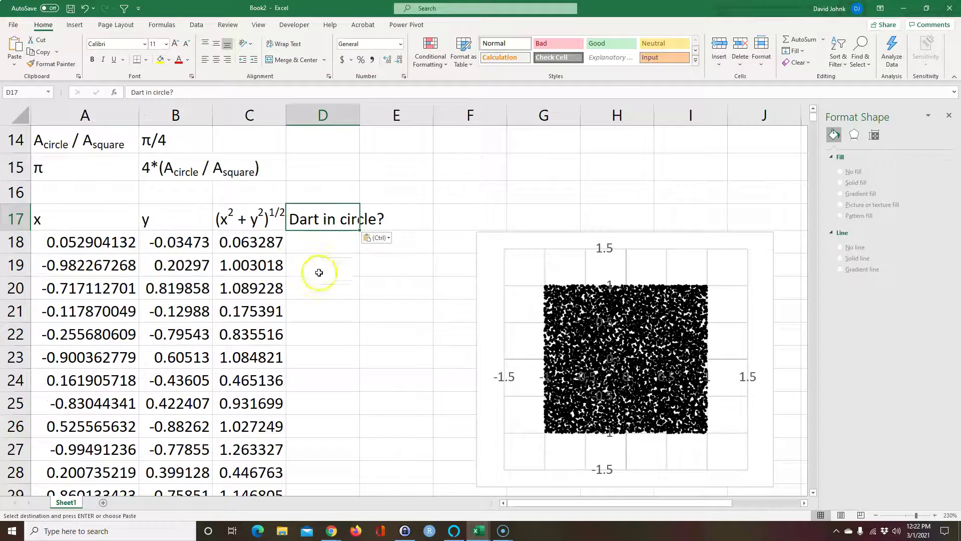
{"action": "double_click", "coordinate": [359, 114]}
{"action": "left_click", "coordinate": [317, 237]}
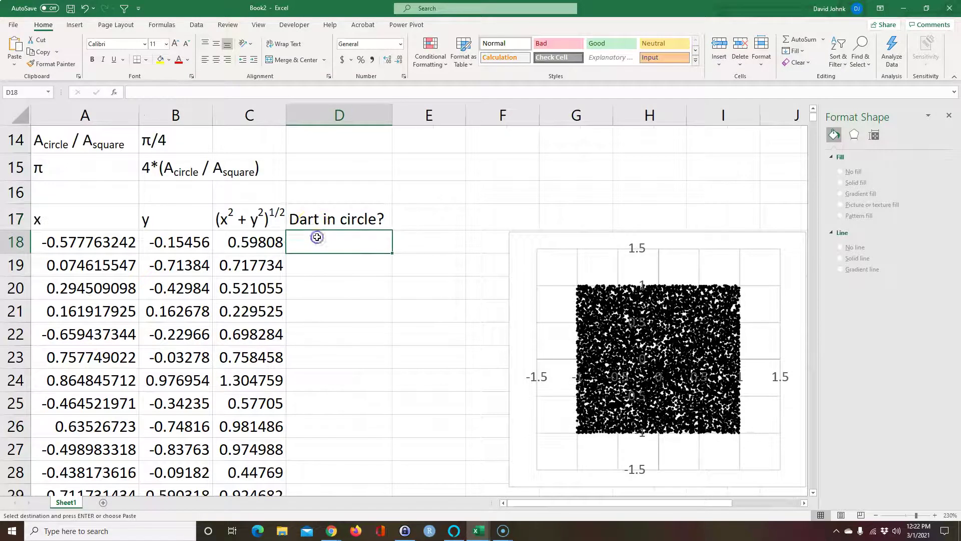
Step: Flag points inside the circle by entering =IF(C18<=1,1,0) in D18 and filling the formula down column D
{"action": "type", "text": "=if("}
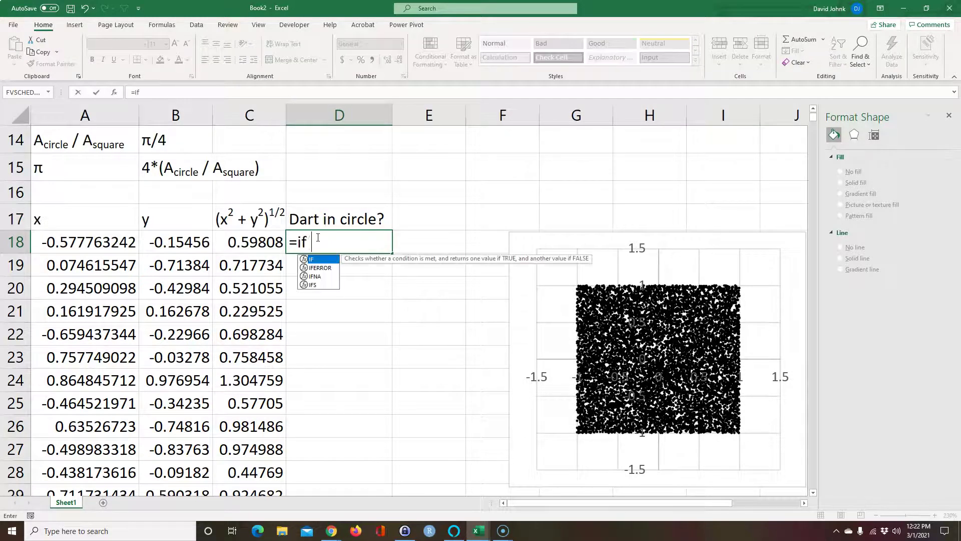
{"action": "left_click", "coordinate": [250, 242]}
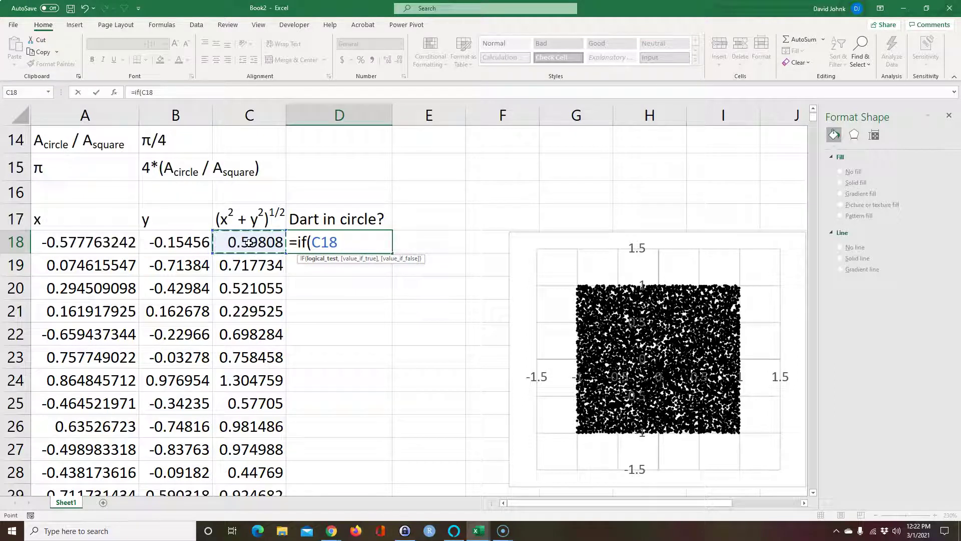
{"action": "type", "text": "<=1,1,"}
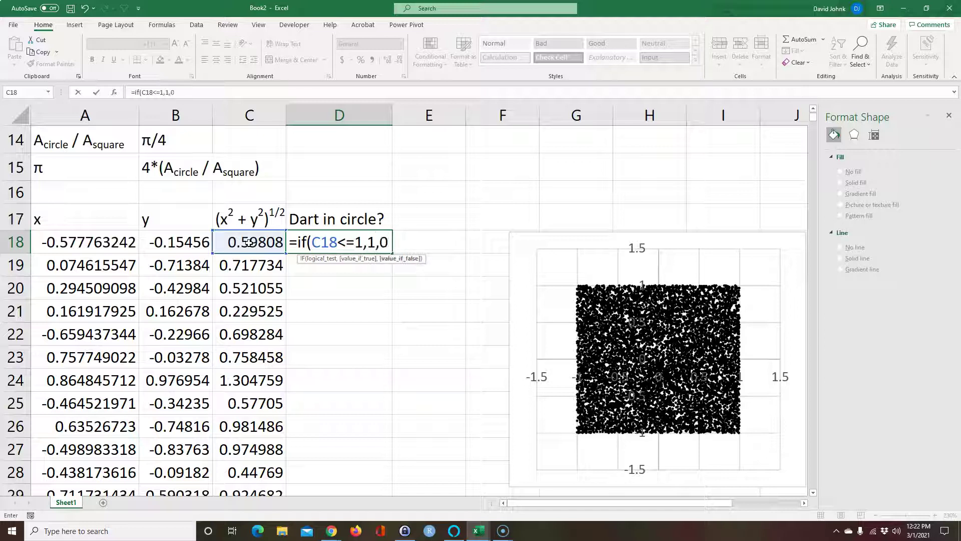
{"action": "type", "text": "0)"}
{"action": "key", "text": "Return"}
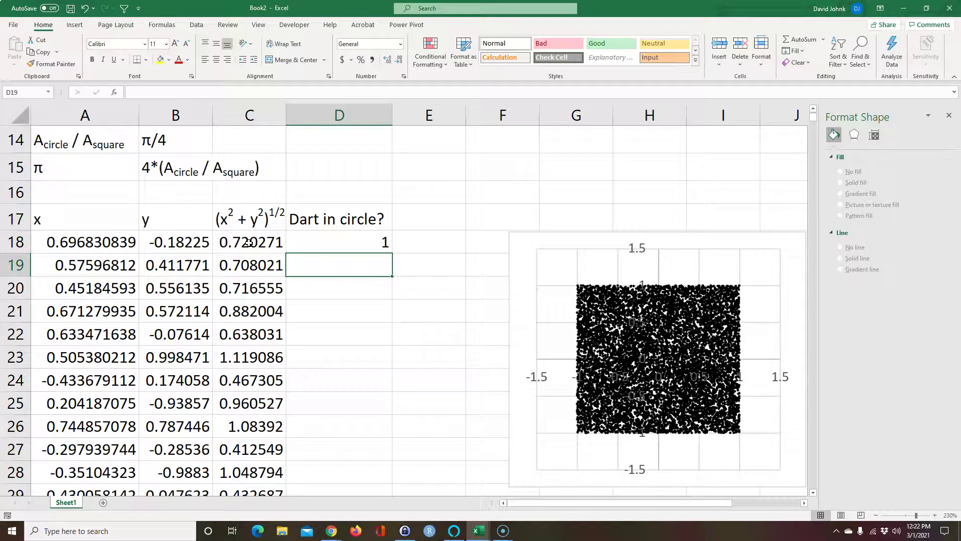
{"action": "left_click", "coordinate": [350, 243]}
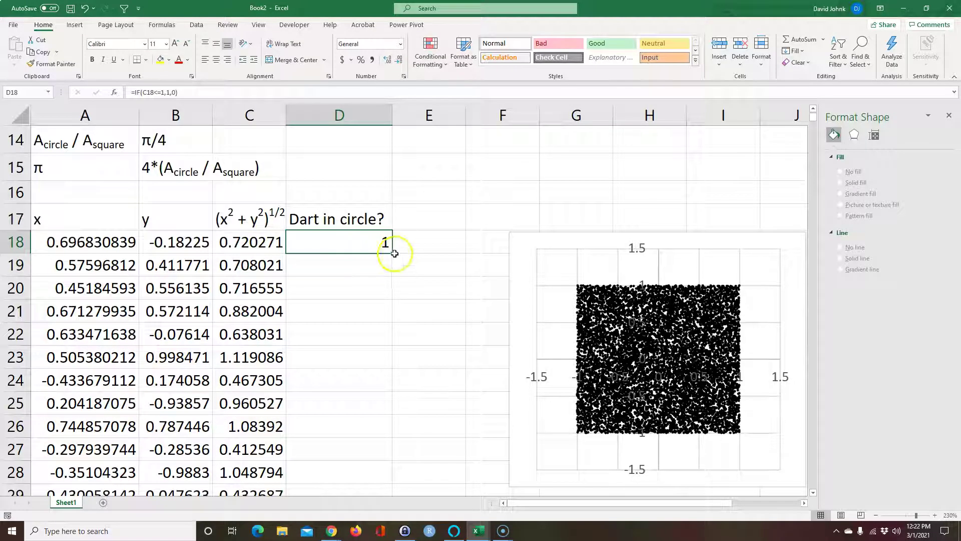
{"action": "double_click", "coordinate": [393, 253]}
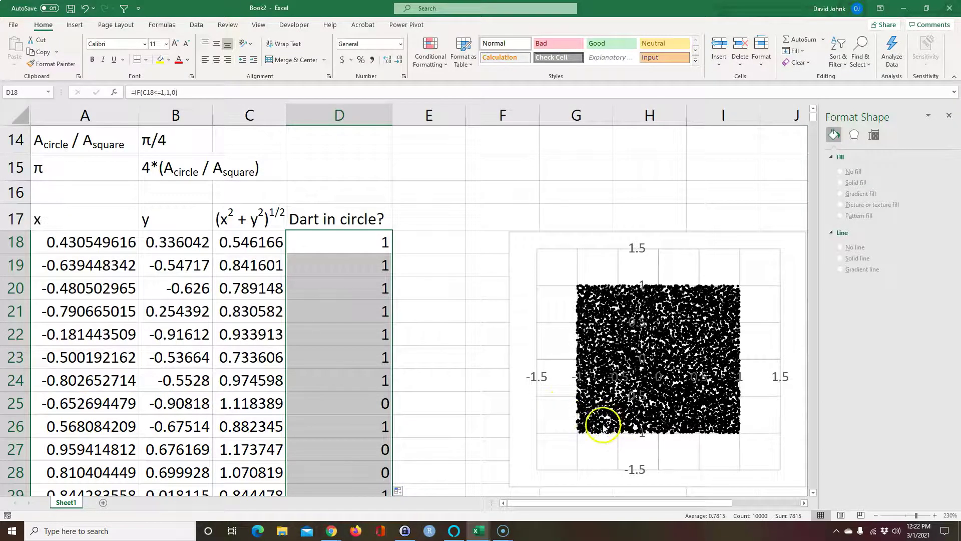
Step: Move the scatter chart farther right so columns E and F beside the table are free
{"action": "left_click", "coordinate": [427, 335]}
{"action": "left_click_drag", "start_coordinate": [521, 245], "coordinate": [563, 250]}
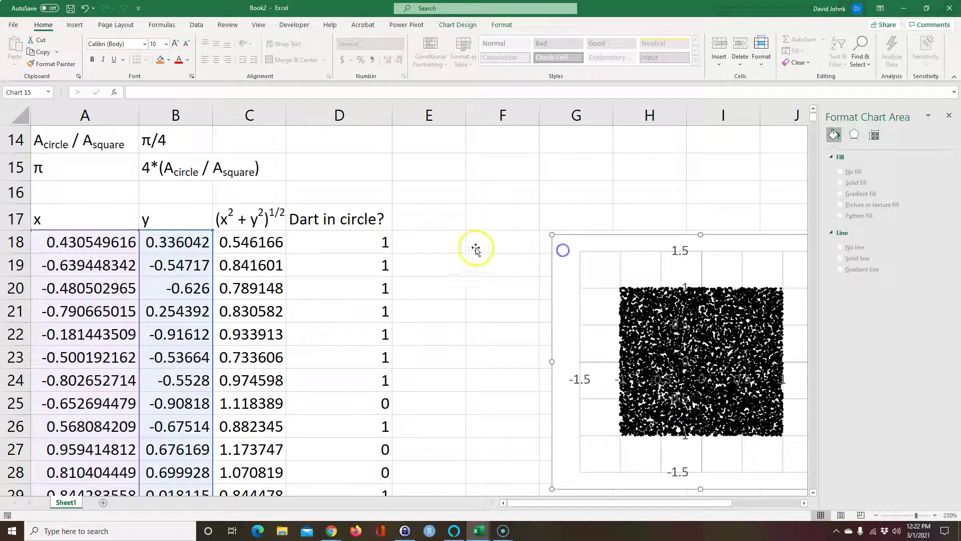
{"action": "left_click", "coordinate": [419, 241]}
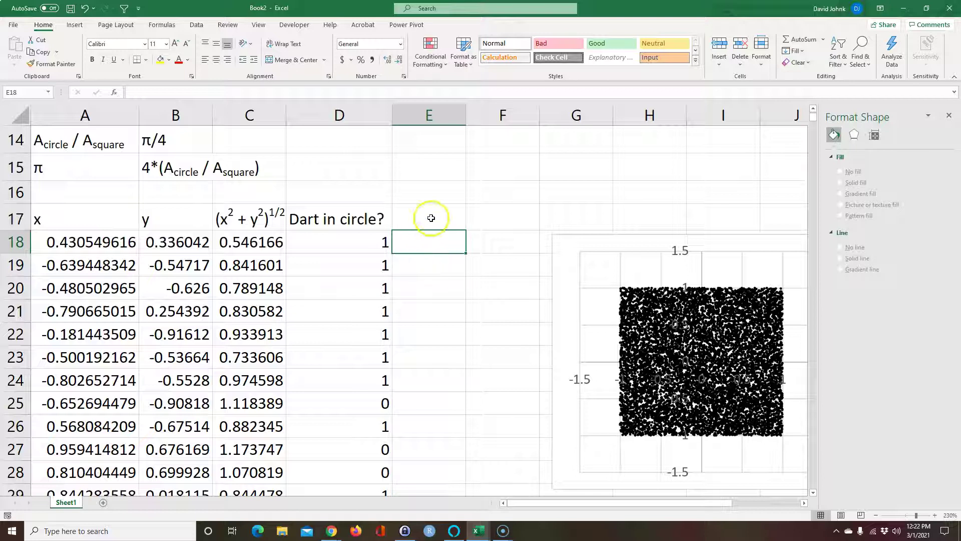
Step: Enter =IF(D18=1,A18,0) in cell E18 to return the x value only for darts inside the circle
{"action": "left_click", "coordinate": [432, 216]}
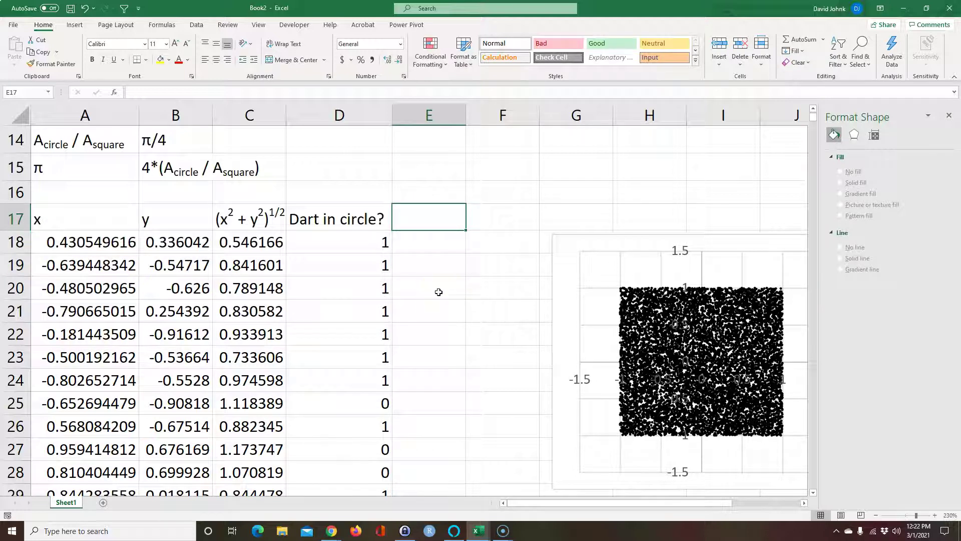
{"action": "key", "text": "Down"}
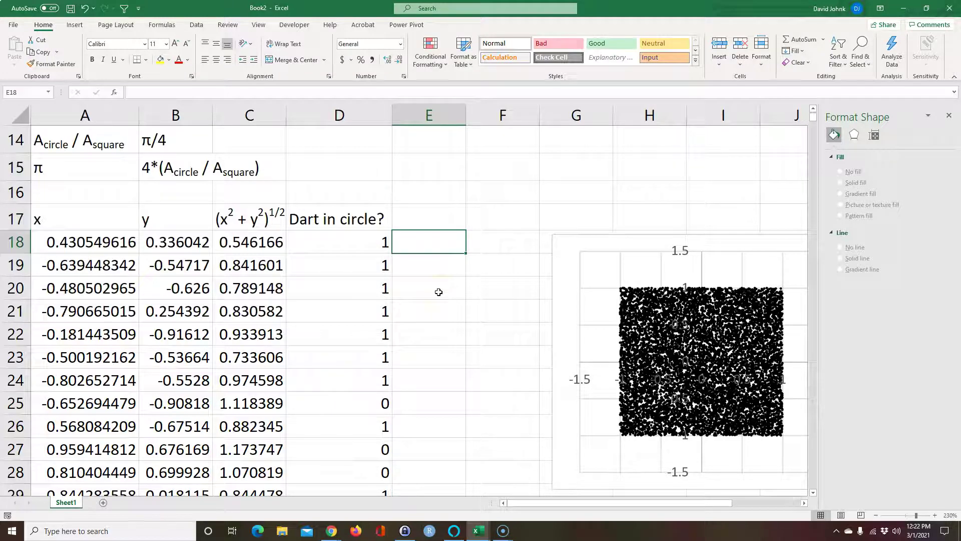
{"action": "type", "text": "=if("}
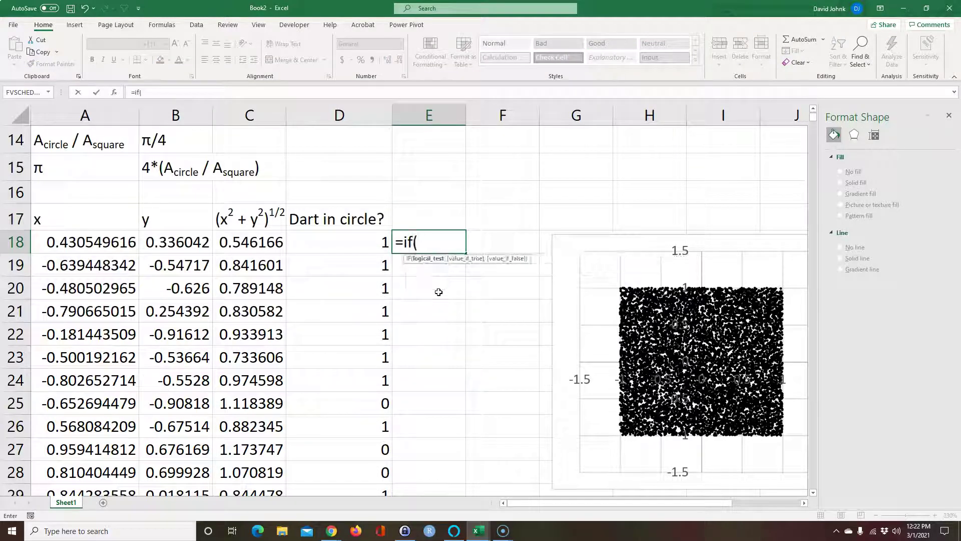
{"action": "left_click", "coordinate": [373, 244]}
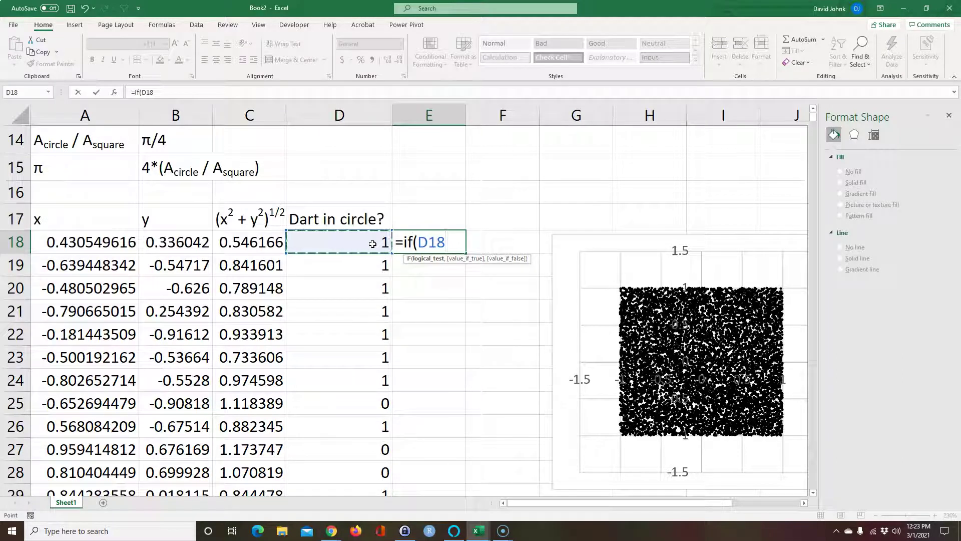
{"action": "type", "text": "=1,"}
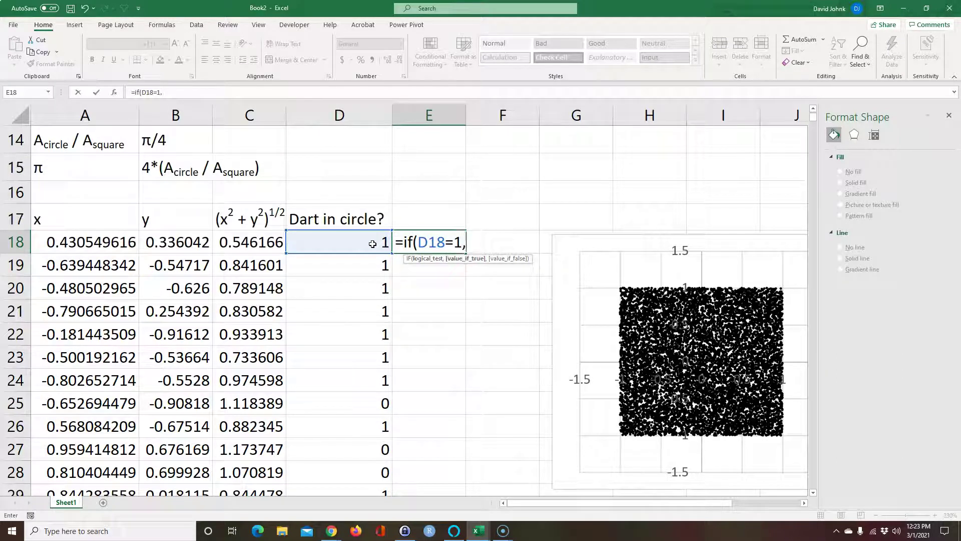
{"action": "left_click", "coordinate": [86, 239]}
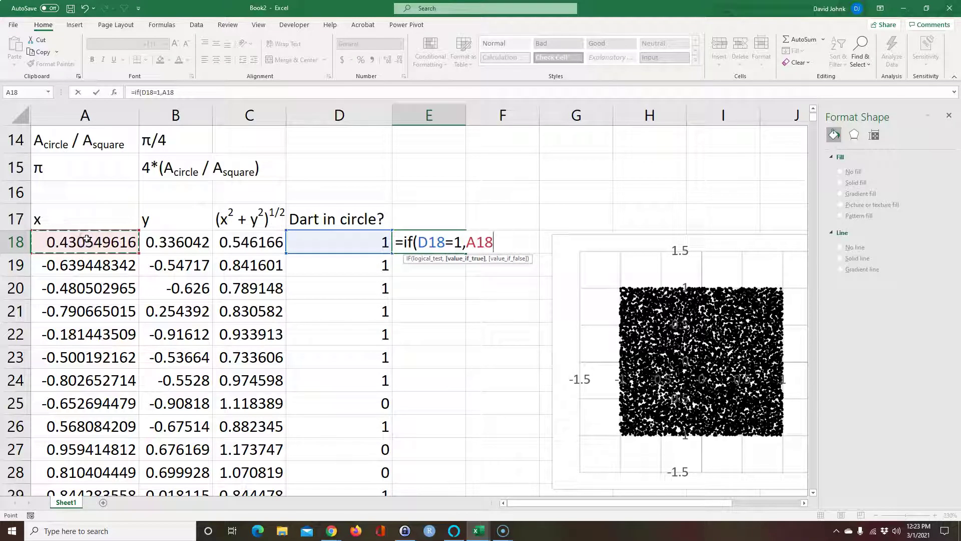
{"action": "type", "text": ",0"}
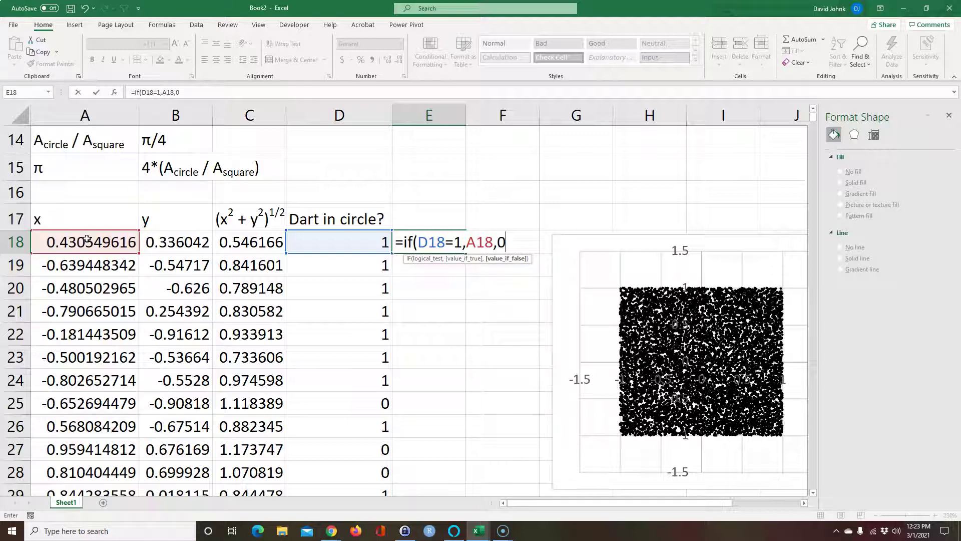
{"action": "type", "text": ")"}
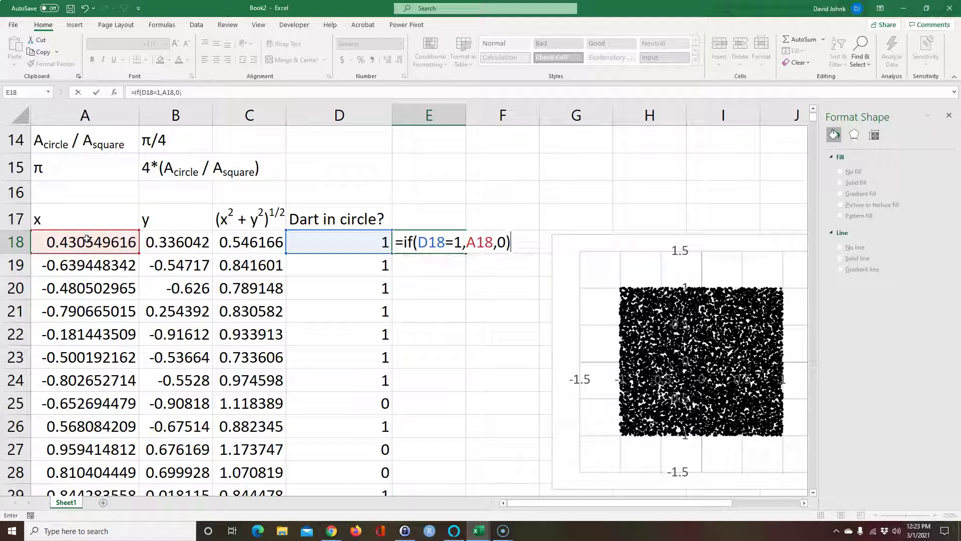
{"action": "key", "text": "Return"}
Step: Fill the E18 formula down column E for all the simulated points
{"action": "left_click", "coordinate": [440, 242]}
{"action": "left_click", "coordinate": [468, 253]}
{"action": "left_click", "coordinate": [454, 249]}
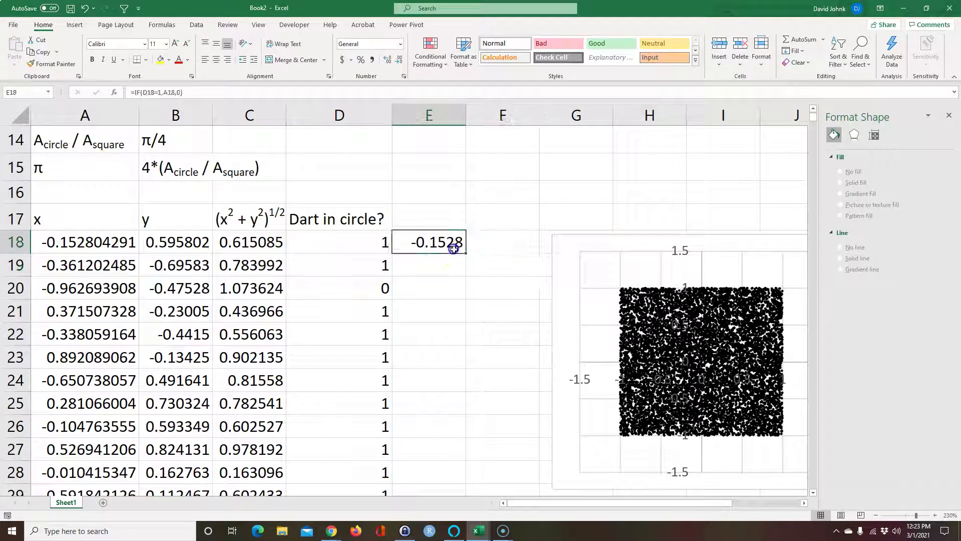
{"action": "double_click", "coordinate": [467, 254]}
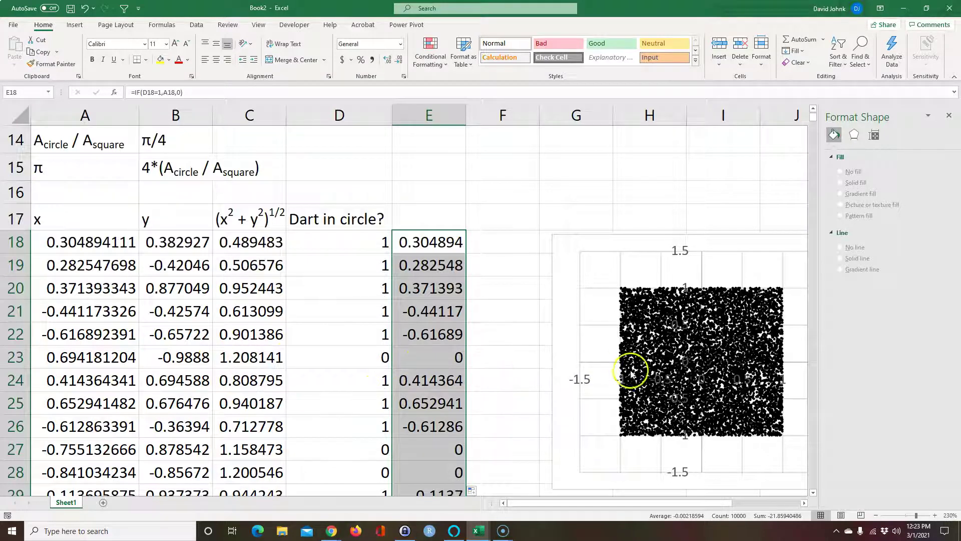
Step: Return the y values of darts inside the circle with =IF(D18=1,B18,0) in F18 and fill the formula down column F
{"action": "left_click", "coordinate": [504, 242]}
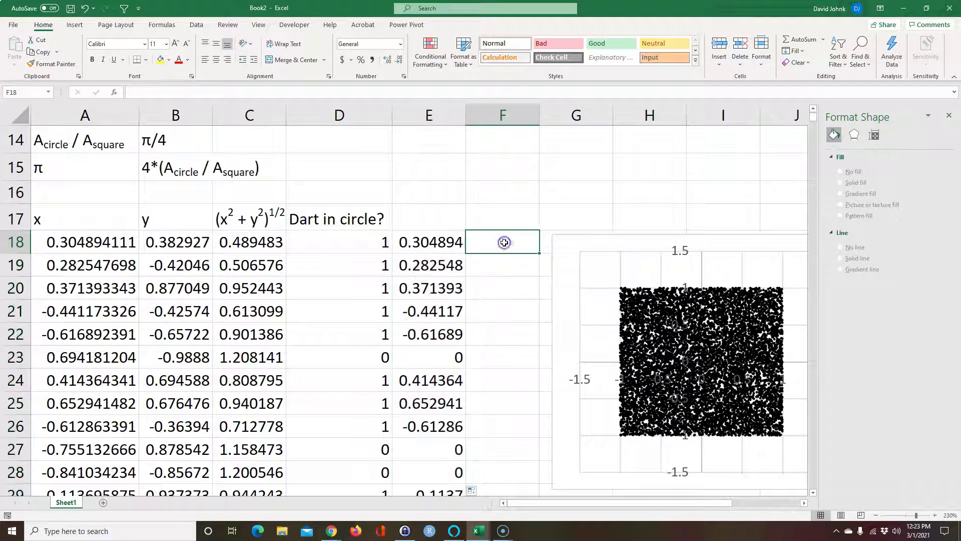
{"action": "type", "text": "=if("}
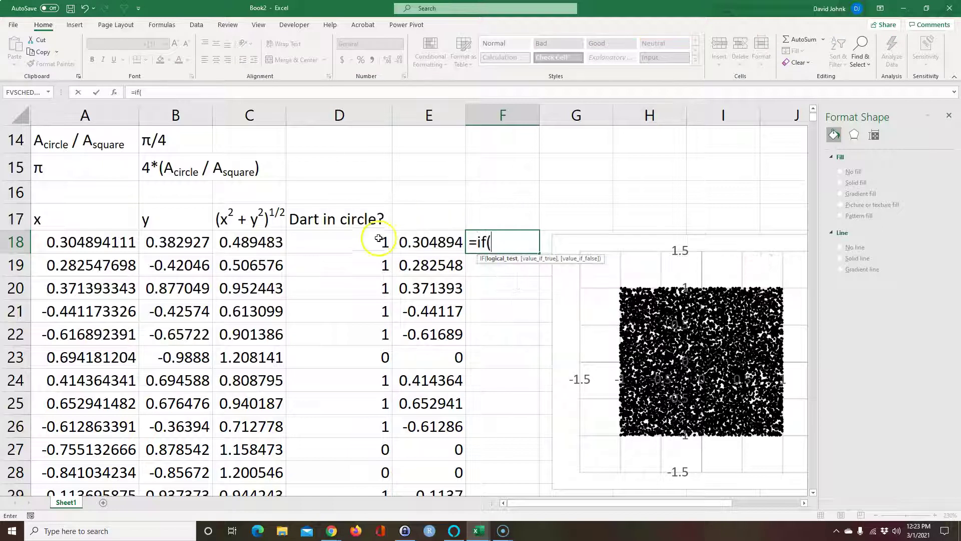
{"action": "left_click", "coordinate": [359, 241]}
{"action": "type", "text": "="}
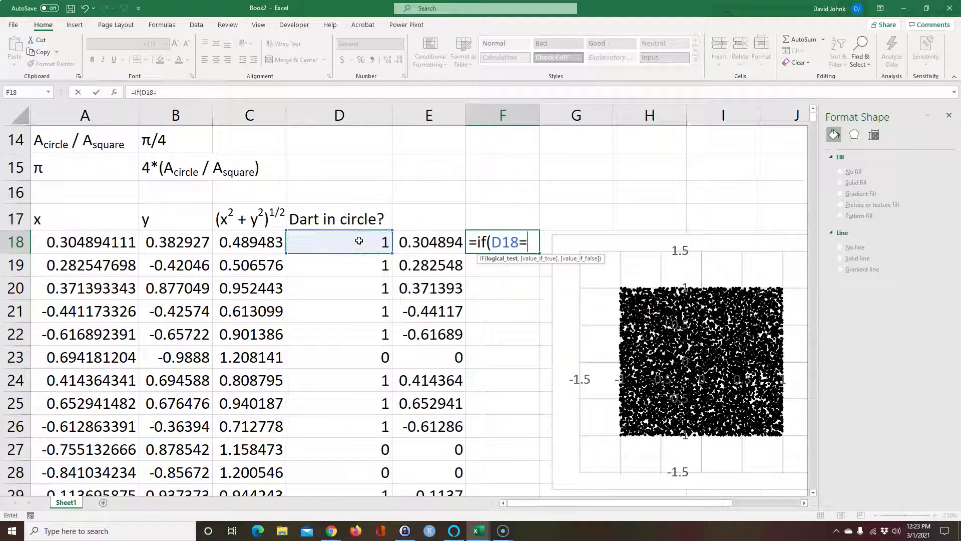
{"action": "type", "text": "1,"}
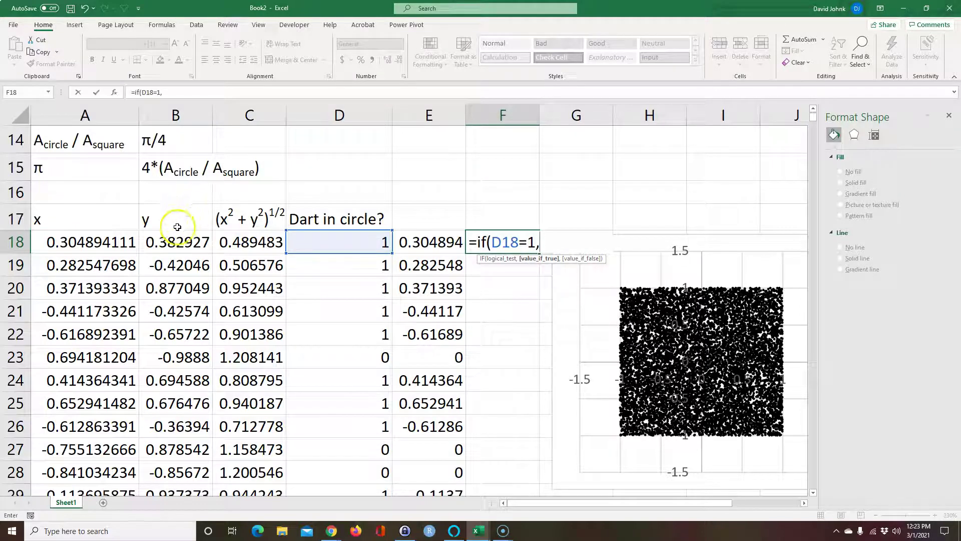
{"action": "left_click", "coordinate": [173, 243]}
{"action": "type", "text": ",0)"}
{"action": "key", "text": "Return"}
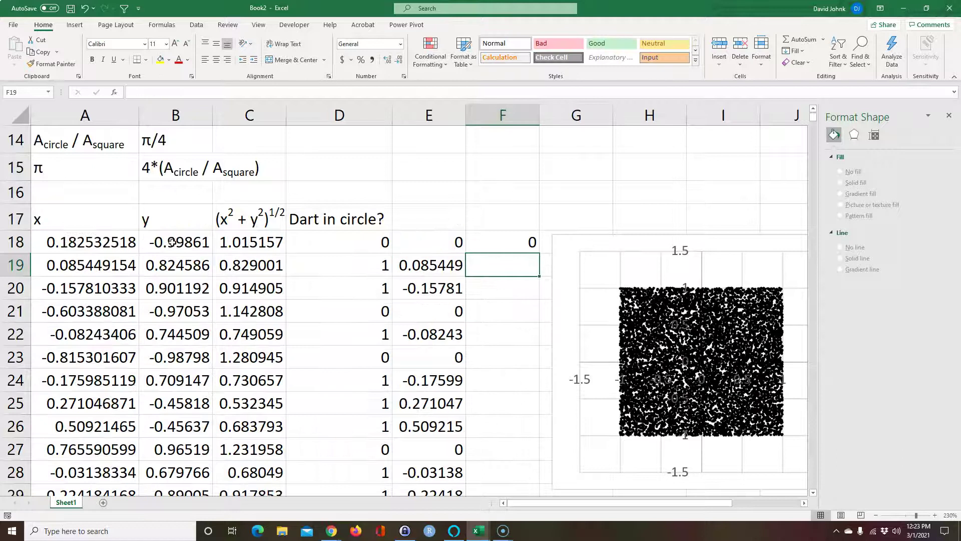
{"action": "left_click", "coordinate": [497, 242]}
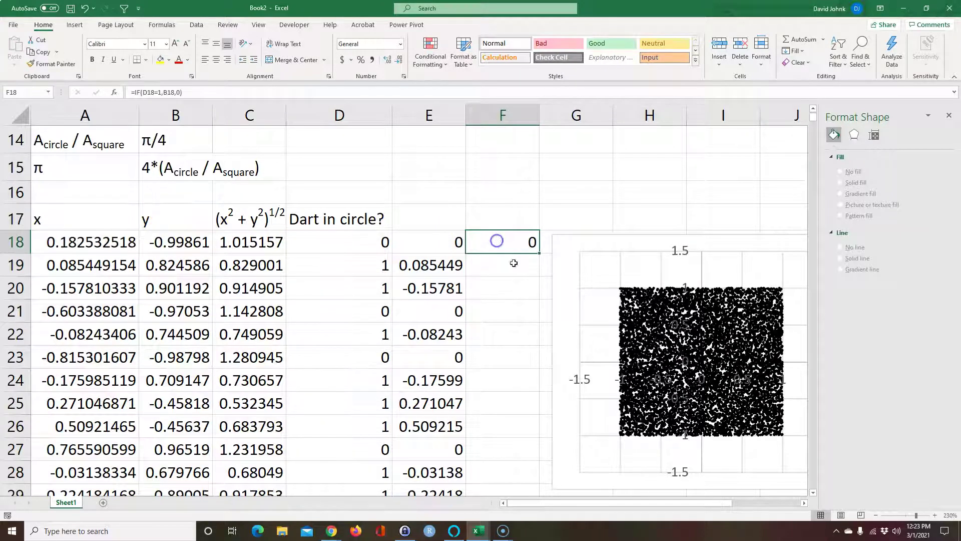
{"action": "double_click", "coordinate": [539, 253]}
{"action": "left_click", "coordinate": [506, 311]}
Step: Duplicate the scatter chart of all points and place the copy directly beneath the original, roughly aligned with it
{"action": "left_click_drag", "start_coordinate": [557, 285], "coordinate": [568, 323]}
{"action": "scroll", "coordinate": [441, 245], "scroll_direction": "down", "scroll_amount": 4}
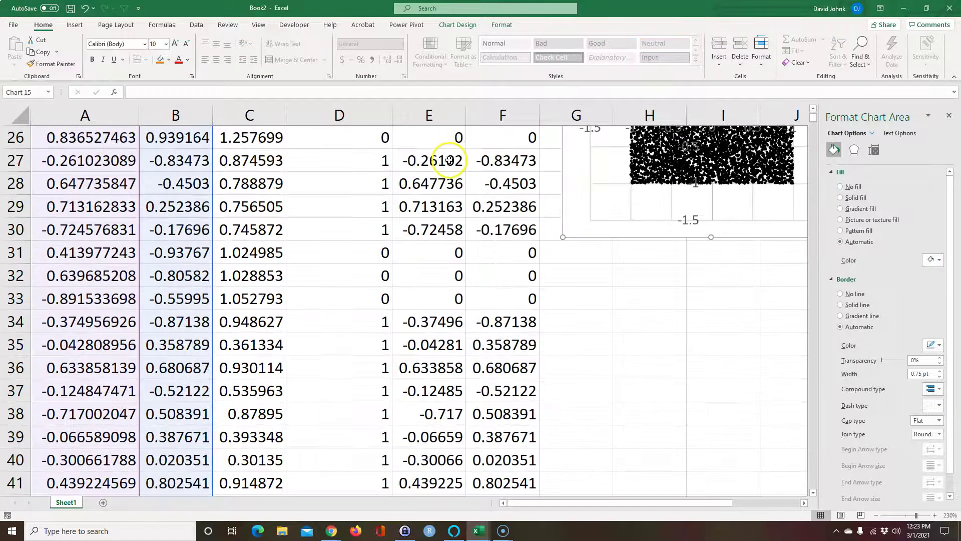
{"action": "scroll", "coordinate": [450, 161], "scroll_direction": "up", "scroll_amount": 3}
{"action": "right_click", "coordinate": [562, 203]}
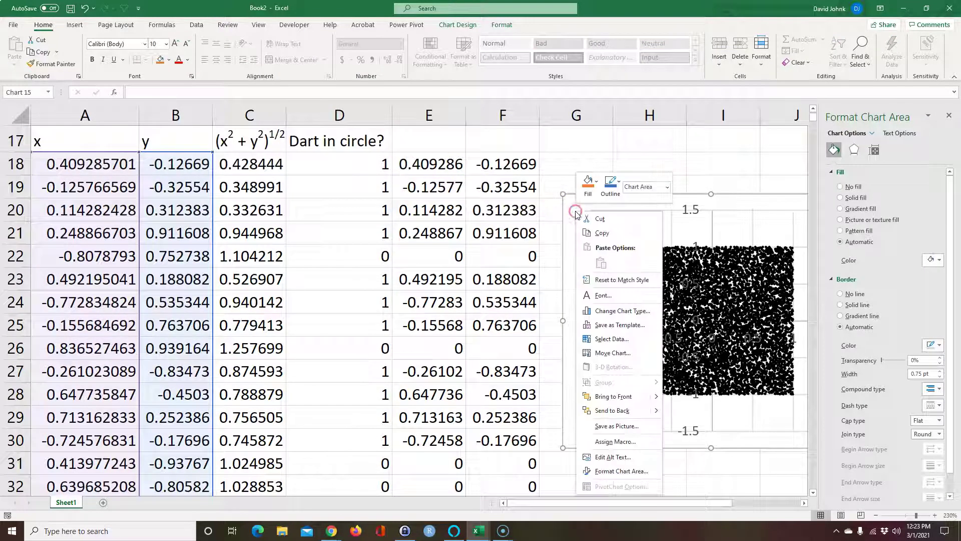
{"action": "left_click", "coordinate": [604, 230]}
{"action": "scroll", "coordinate": [592, 238], "scroll_direction": "down", "scroll_amount": 2}
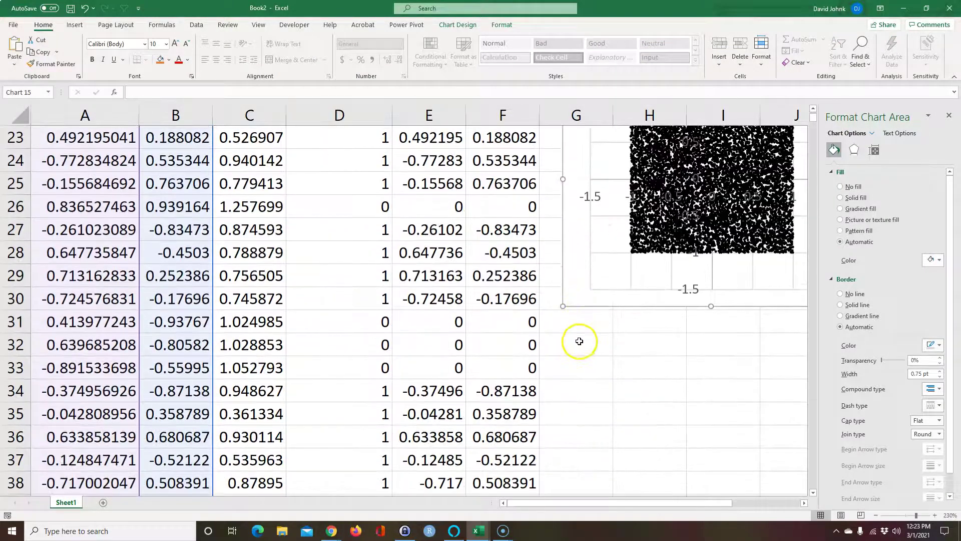
{"action": "left_click", "coordinate": [582, 341]}
{"action": "key", "text": "ctrl+v"}
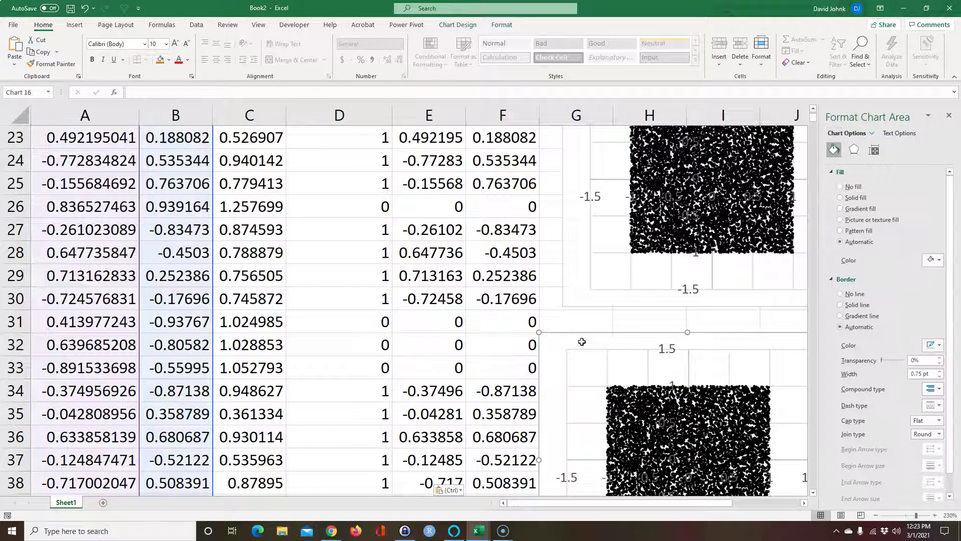
{"action": "left_click_drag", "start_coordinate": [555, 345], "coordinate": [581, 333]}
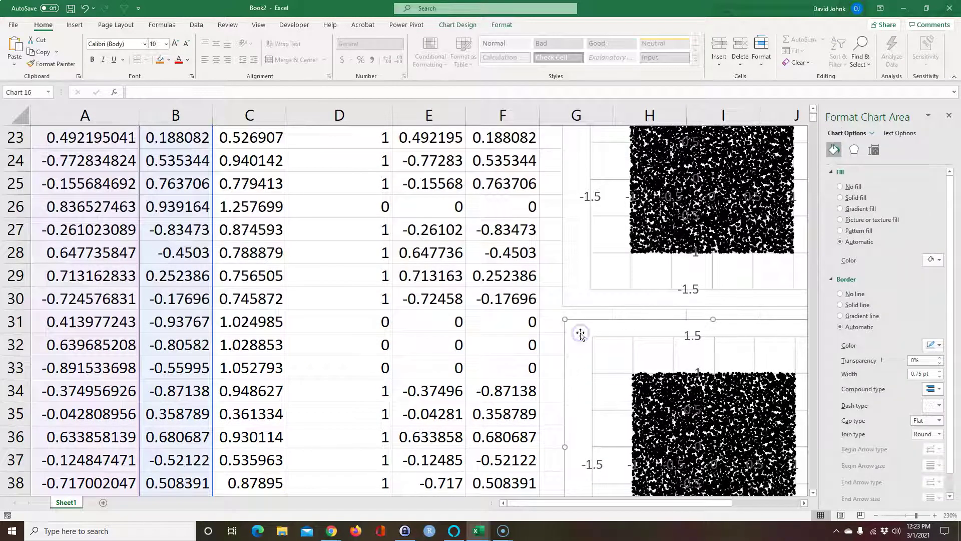
Step: Change the copied chart's series to use E18:E10017 for the x values and F18:F10017 for the y values
{"action": "left_click", "coordinate": [690, 413]}
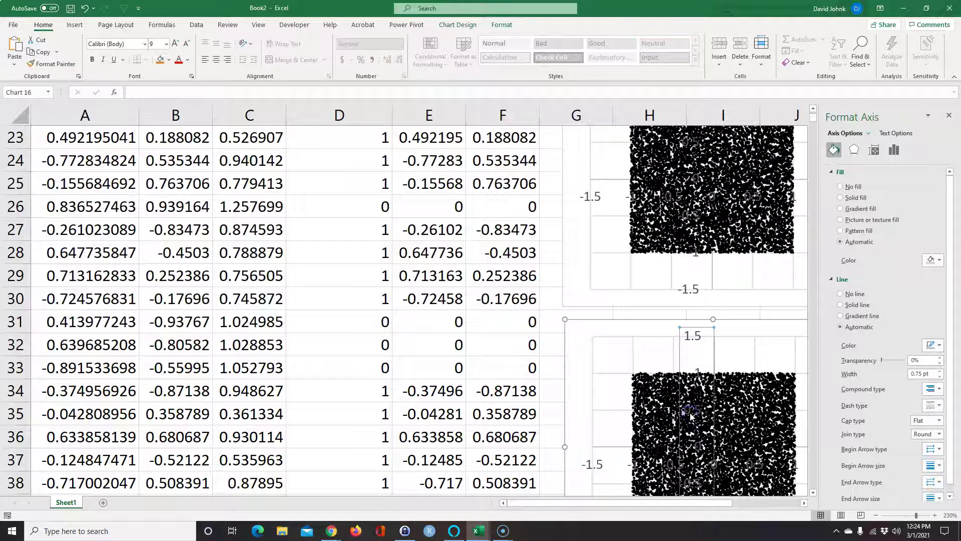
{"action": "left_click", "coordinate": [669, 408]}
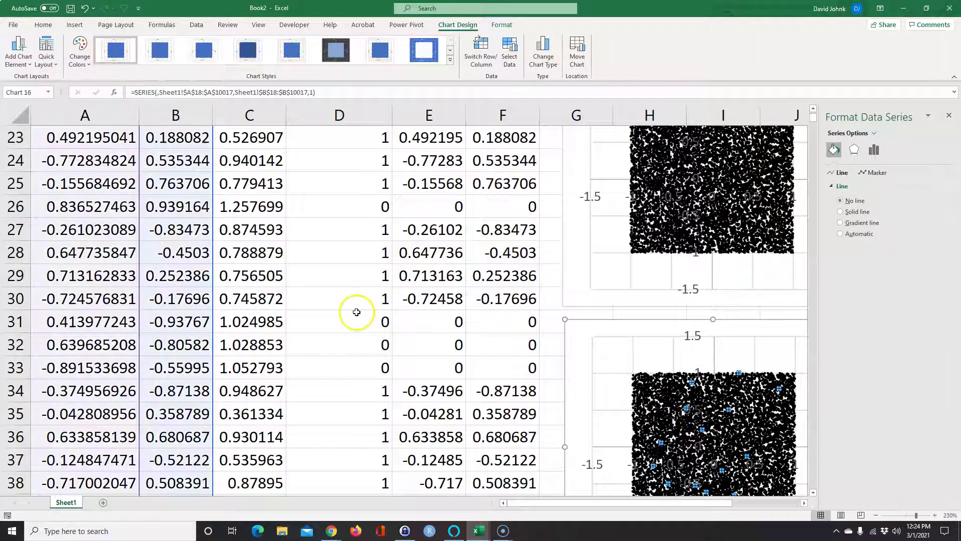
{"action": "scroll", "coordinate": [356, 312], "scroll_direction": "up", "scroll_amount": 3}
{"action": "left_click_drag", "start_coordinate": [214, 265], "coordinate": [481, 272]}
{"action": "left_click_drag", "start_coordinate": [140, 296], "coordinate": [429, 292]}
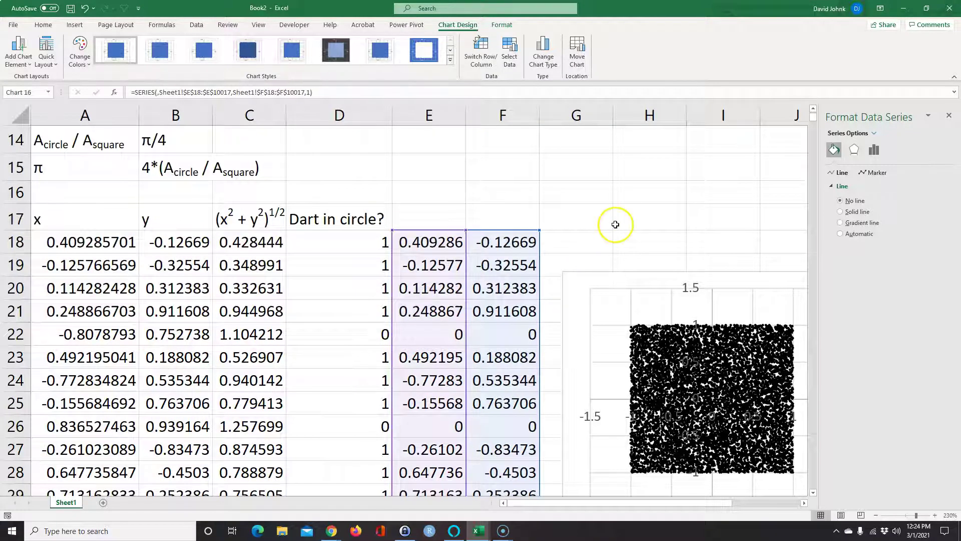
Step: Close the formatting pane and compare the chart of in-circle points with the chart of all points above it
{"action": "scroll", "coordinate": [621, 251], "scroll_direction": "down", "scroll_amount": 4}
{"action": "left_click", "coordinate": [605, 449]}
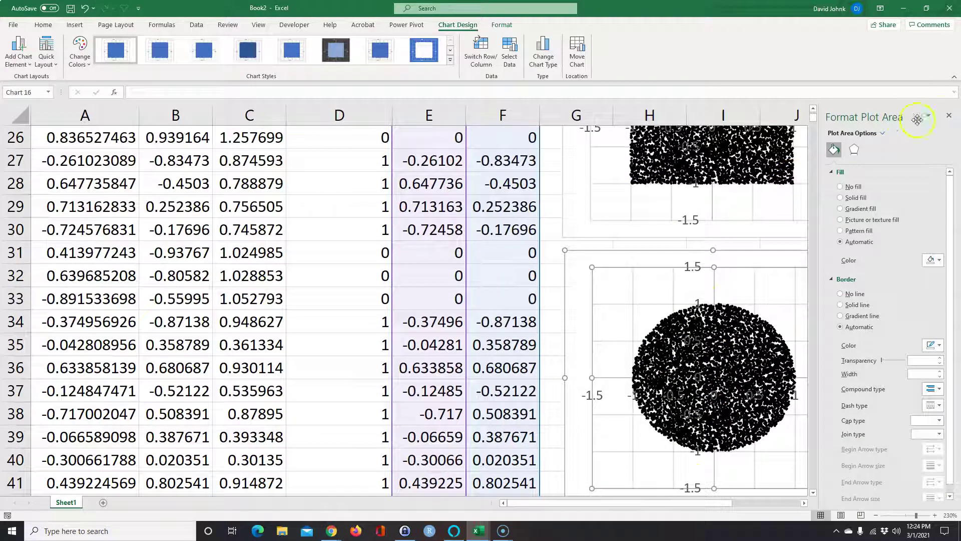
{"action": "left_click", "coordinate": [949, 118]}
{"action": "scroll", "coordinate": [515, 358], "scroll_direction": "up", "scroll_amount": 1}
{"action": "scroll", "coordinate": [470, 351], "scroll_direction": "down", "scroll_amount": 1}
{"action": "scroll", "coordinate": [685, 381], "scroll_direction": "up", "scroll_amount": 1}
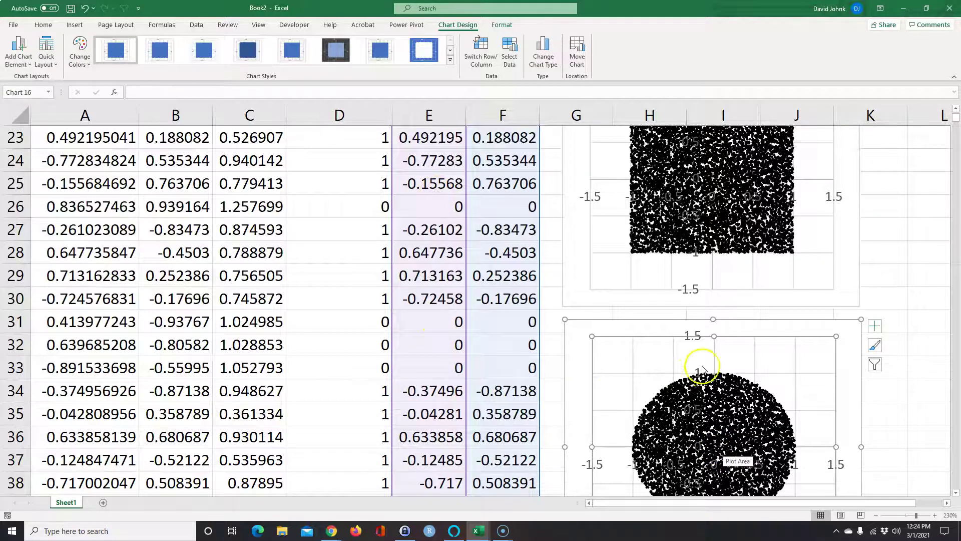
{"action": "scroll", "coordinate": [693, 401], "scroll_direction": "up", "scroll_amount": 2}
{"action": "scroll", "coordinate": [699, 325], "scroll_direction": "down", "scroll_amount": 2}
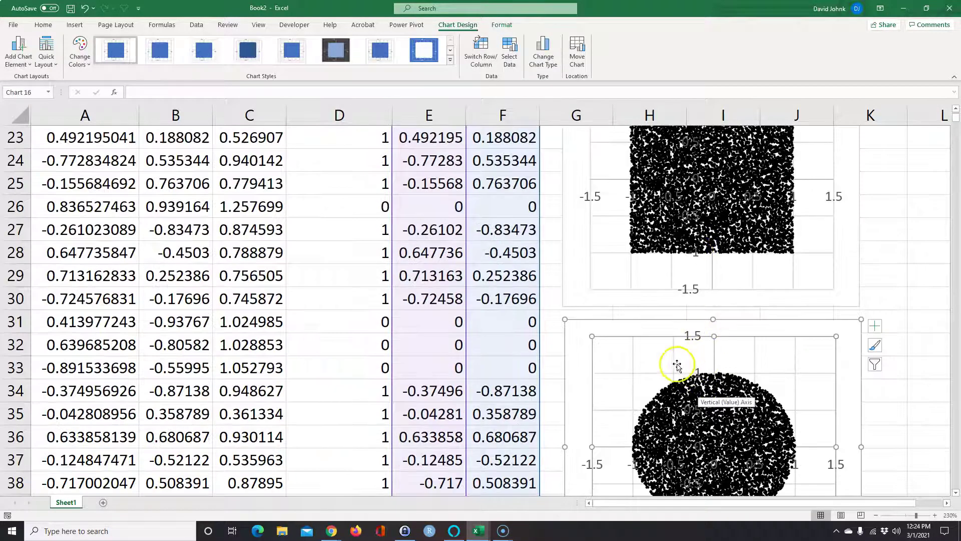
Step: Paste the copied result headers Darts Total, Darts in Circle, π estimate, π actual and error into H17:L17
{"action": "scroll", "coordinate": [699, 342], "scroll_direction": "down", "scroll_amount": 1}
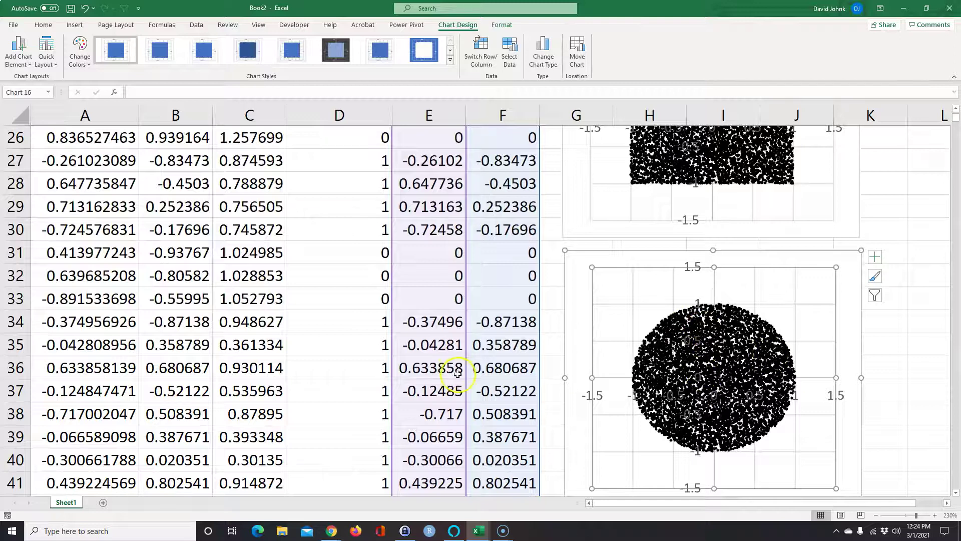
{"action": "scroll", "coordinate": [459, 373], "scroll_direction": "up", "scroll_amount": 2}
{"action": "scroll", "coordinate": [459, 372], "scroll_direction": "up", "scroll_amount": 4}
{"action": "scroll", "coordinate": [468, 349], "scroll_direction": "down", "scroll_amount": 3}
{"action": "scroll", "coordinate": [471, 350], "scroll_direction": "down", "scroll_amount": 1}
{"action": "scroll", "coordinate": [637, 189], "scroll_direction": "up", "scroll_amount": 2}
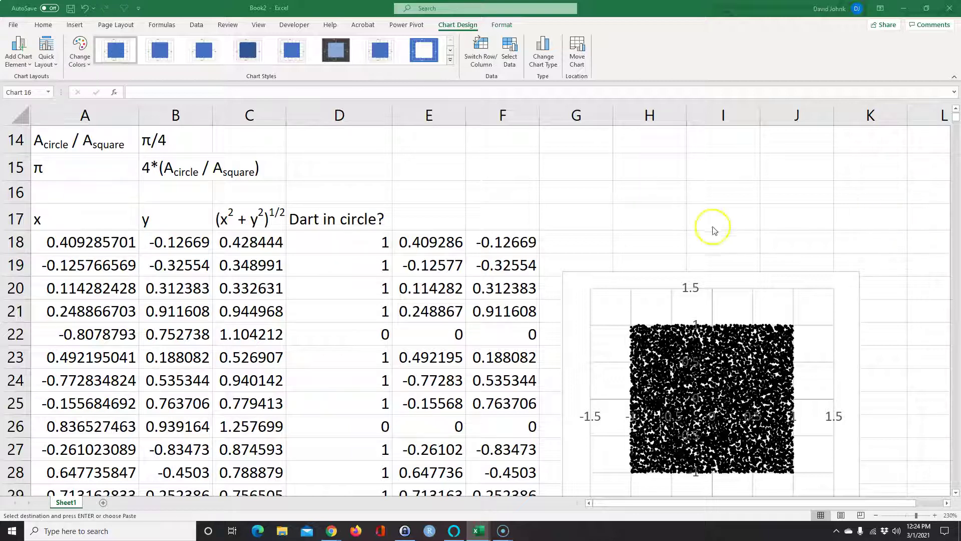
{"action": "left_click", "coordinate": [644, 213]}
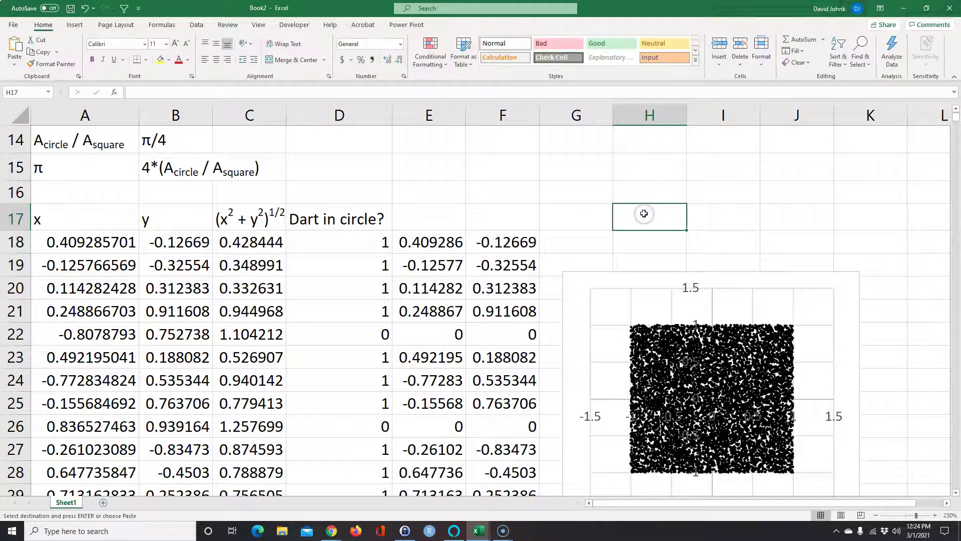
{"action": "key", "text": "ctrl+v"}
Step: Move the chart of all points lower to clear space under the new headers, and autofit columns H through L
{"action": "left_click", "coordinate": [575, 324]}
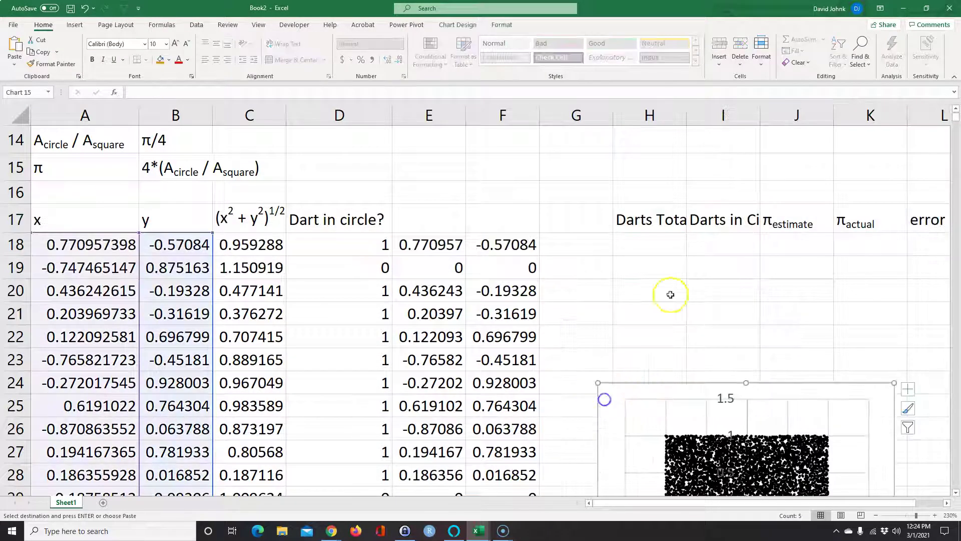
{"action": "left_click_drag", "start_coordinate": [666, 118], "coordinate": [852, 153]}
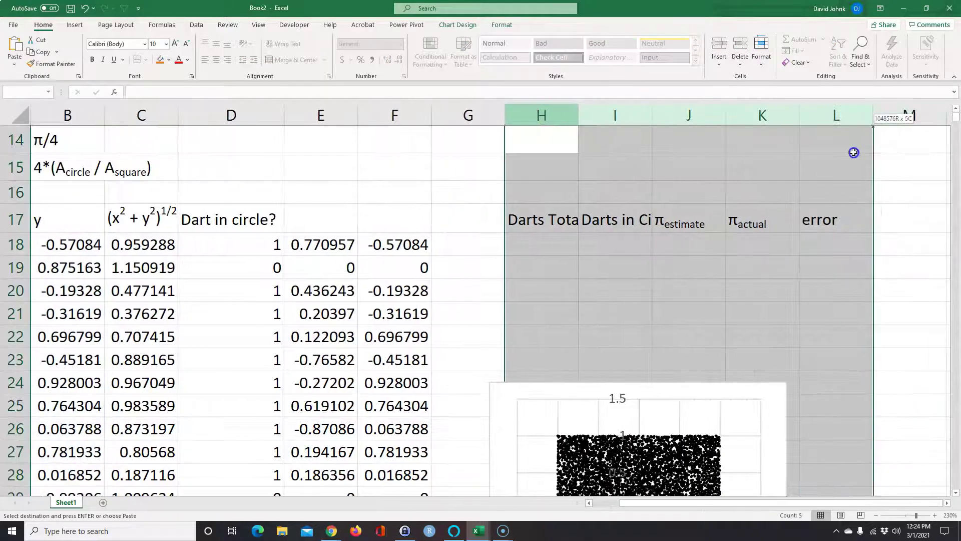
{"action": "double_click", "coordinate": [874, 115]}
{"action": "left_click", "coordinate": [686, 251]}
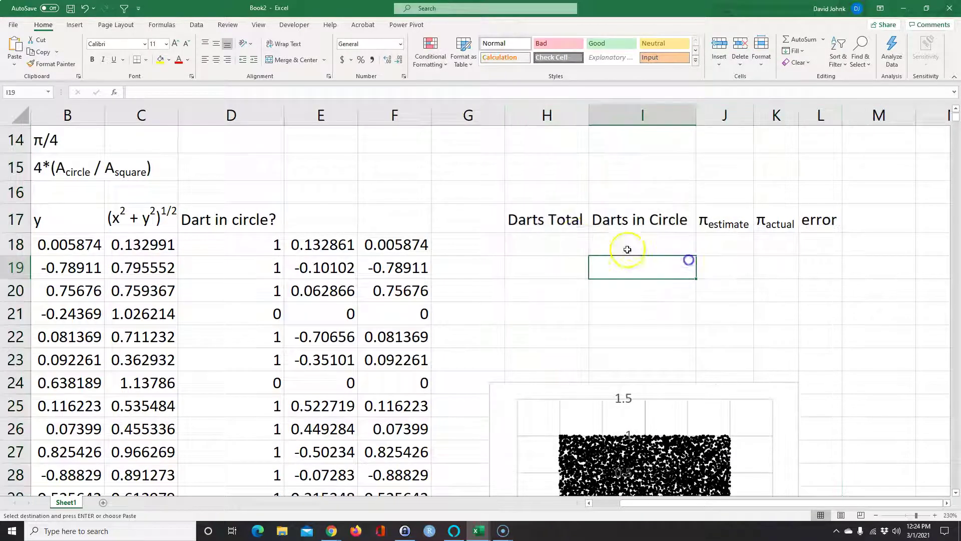
Step: Count the total darts in H18 with =COUNT(D18:D10017) and check it against the RANDARRAY formula in A18
{"action": "left_click", "coordinate": [559, 243]}
{"action": "type", "text": "=count("}
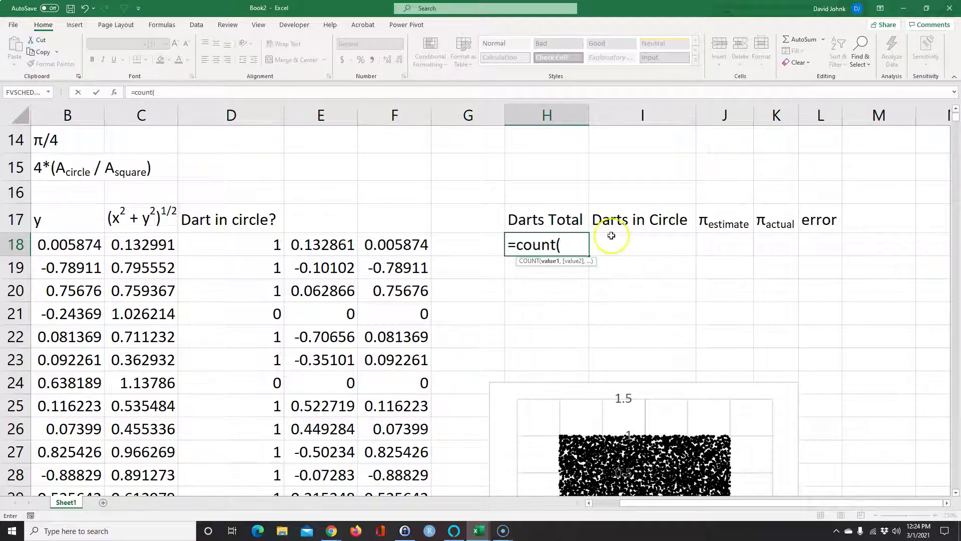
{"action": "left_click_drag", "start_coordinate": [243, 246], "coordinate": [243, 320]}
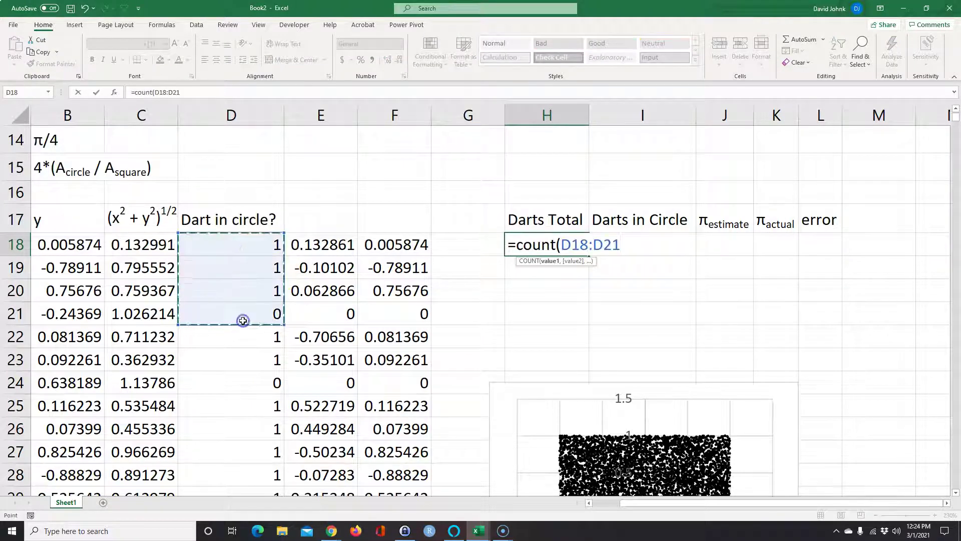
{"action": "key", "text": "shift+Down"}
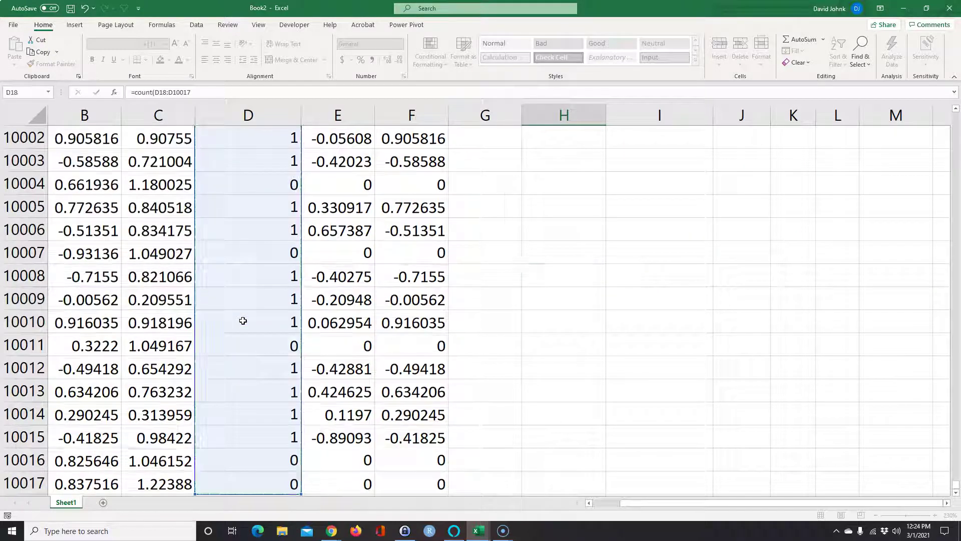
{"action": "key", "text": "Return"}
{"action": "scroll", "coordinate": [386, 237], "scroll_direction": "up", "scroll_amount": 2}
{"action": "left_click", "coordinate": [561, 272]}
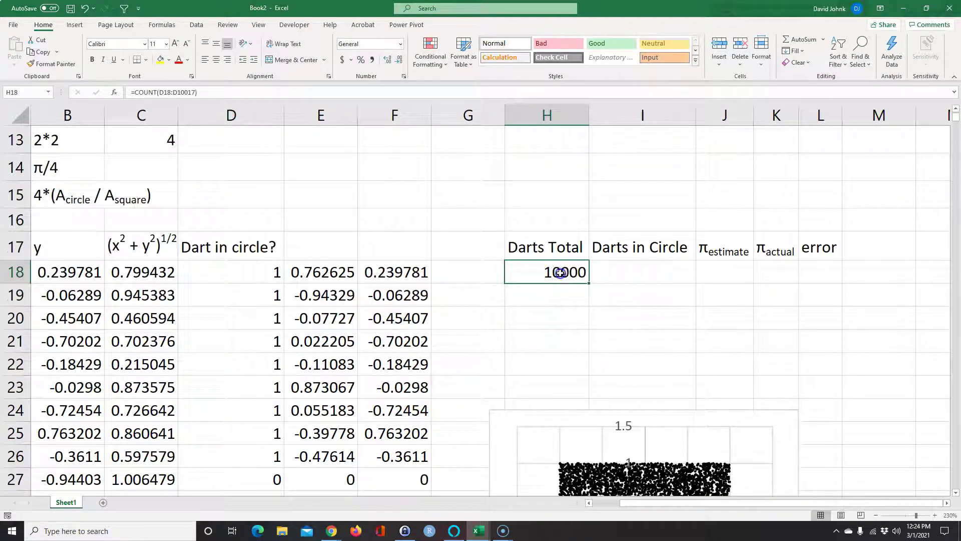
{"action": "left_click_drag", "start_coordinate": [740, 507], "coordinate": [632, 506]}
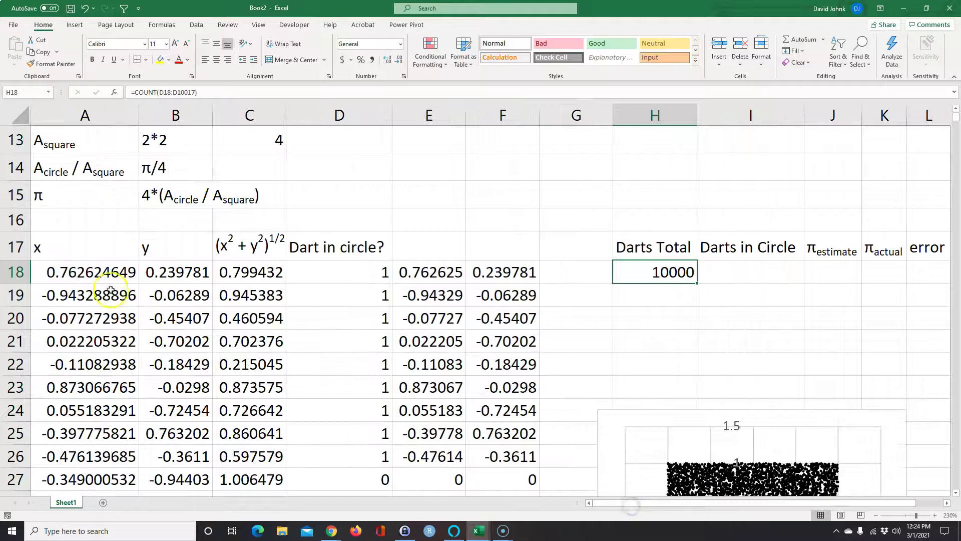
{"action": "left_click", "coordinate": [95, 273]}
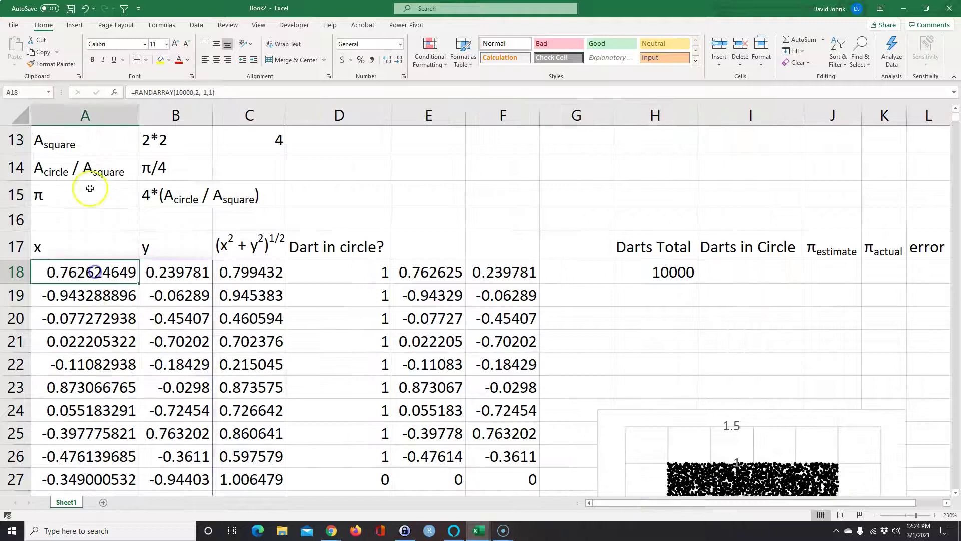
Step: Count the darts inside the circle in I18 with =COUNTIF(D18:D10017,1) and compare it with the total in H18
{"action": "left_click", "coordinate": [748, 271]}
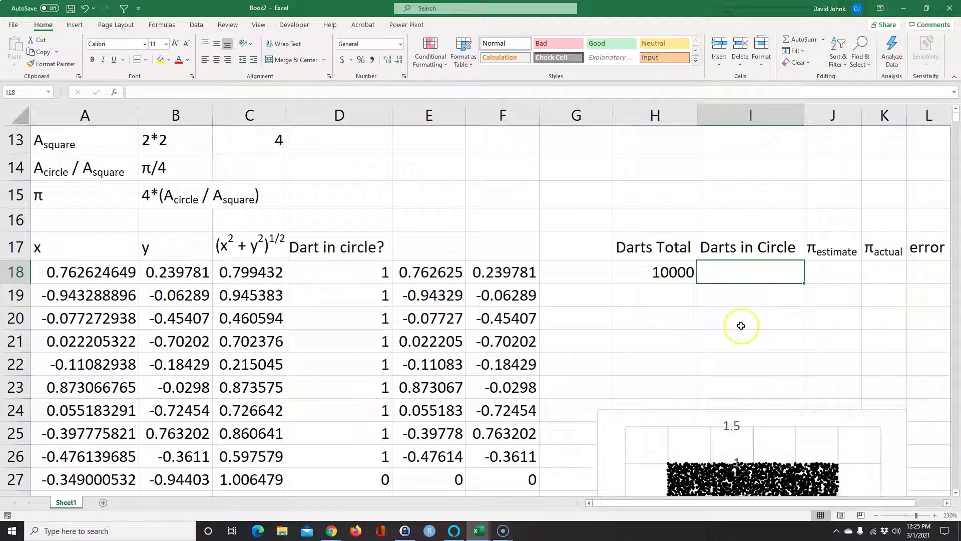
{"action": "type", "text": "=cou"}
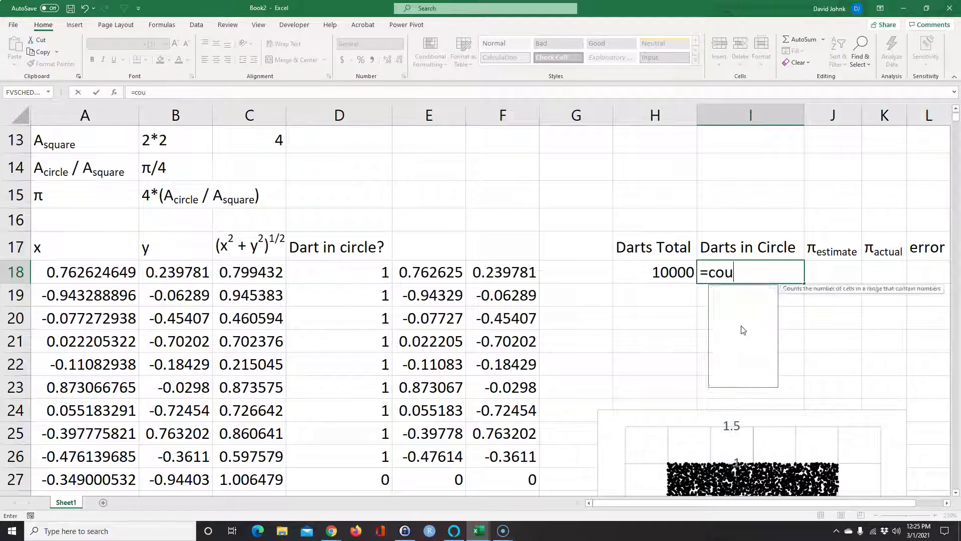
{"action": "type", "text": "ntif ("}
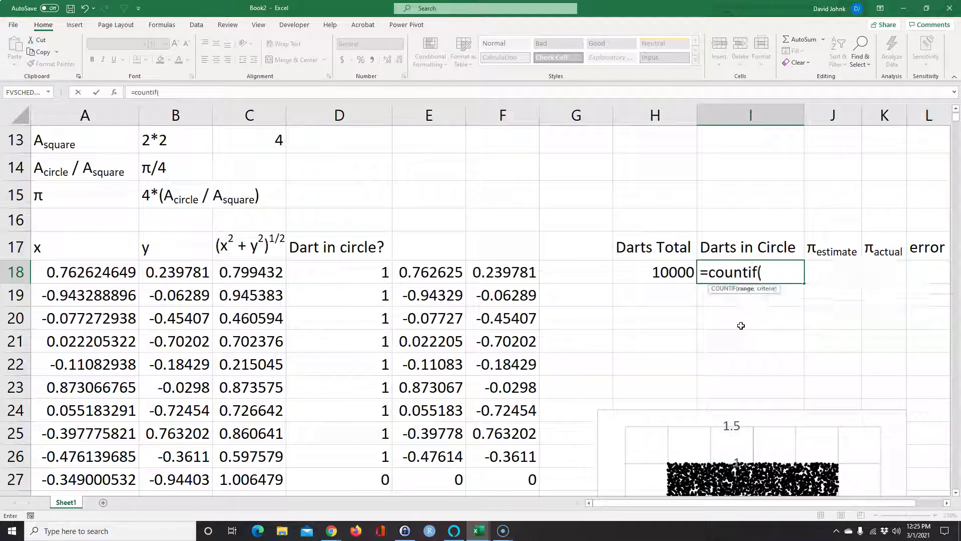
{"action": "left_click_drag", "start_coordinate": [365, 275], "coordinate": [364, 330]}
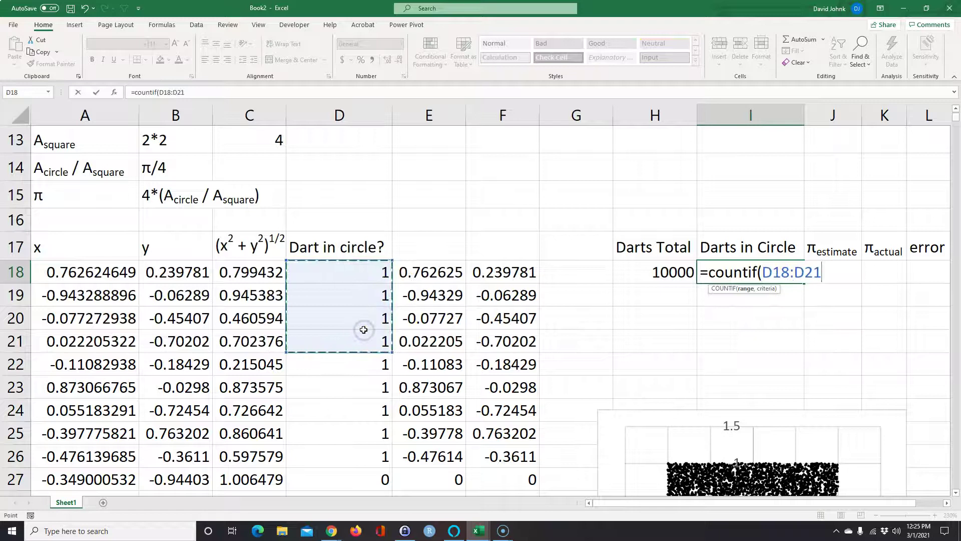
{"action": "key", "text": "ctrl+shift+Down"}
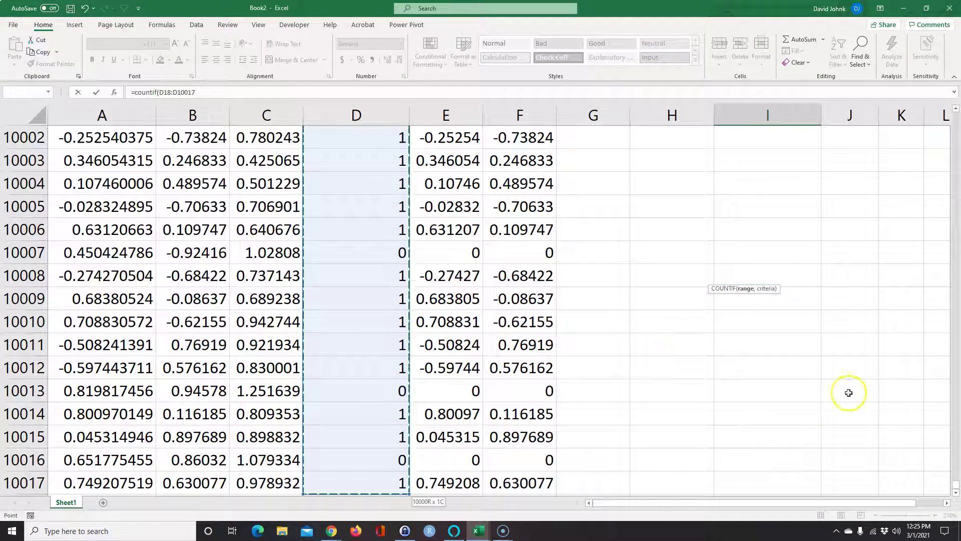
{"action": "left_click_drag", "start_coordinate": [956, 487], "coordinate": [948, 116]}
{"action": "scroll", "coordinate": [776, 320], "scroll_direction": "down", "scroll_amount": 4}
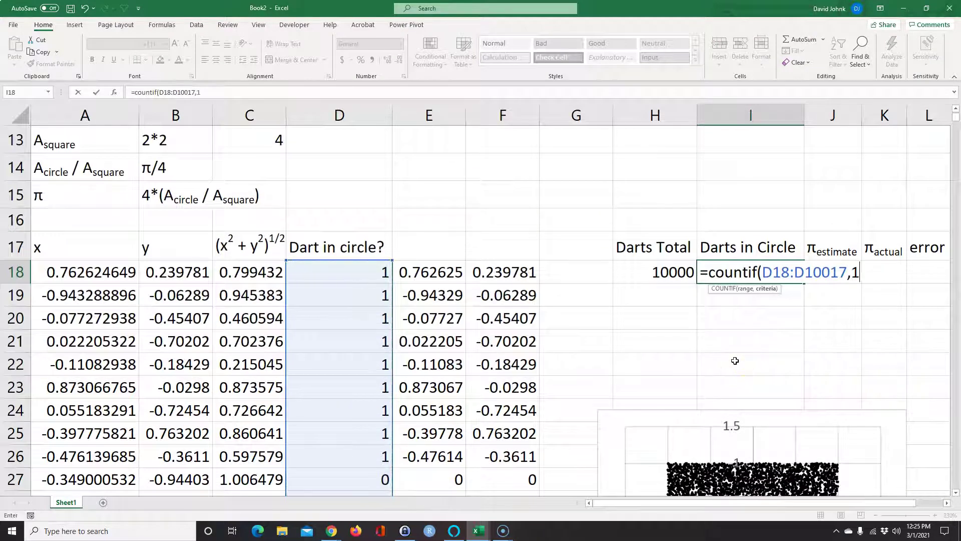
{"action": "type", "text": "1)"}
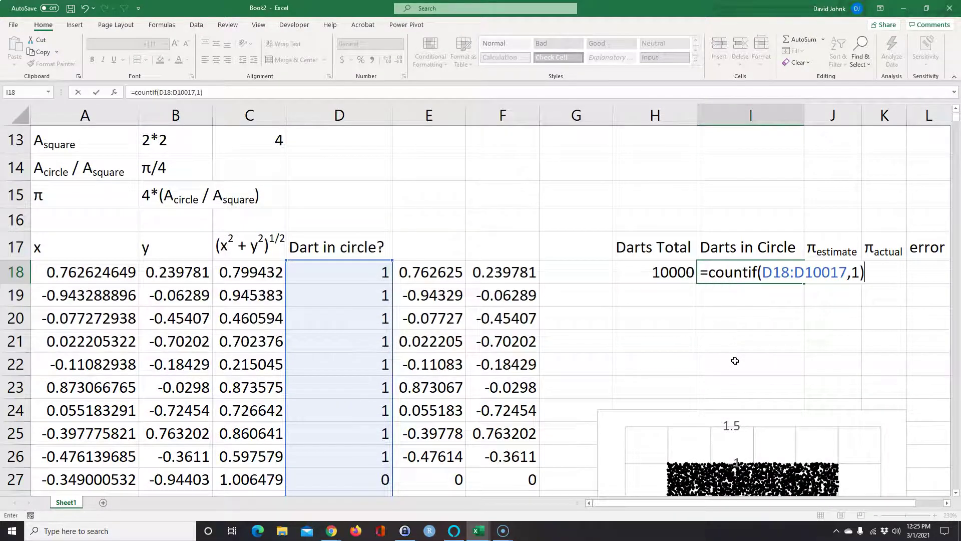
{"action": "key", "text": "Return"}
{"action": "left_click", "coordinate": [776, 273]}
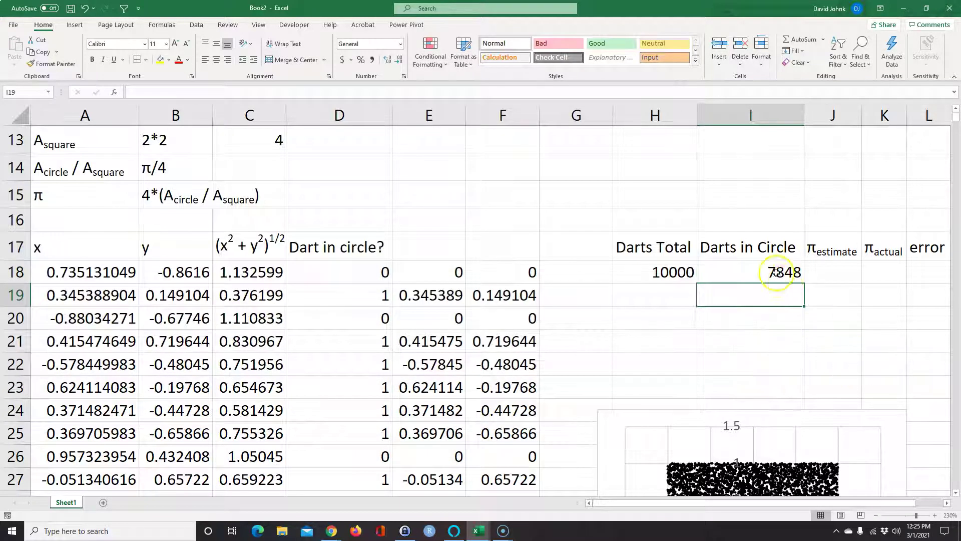
{"action": "left_click", "coordinate": [671, 275]}
{"action": "left_click", "coordinate": [760, 273]}
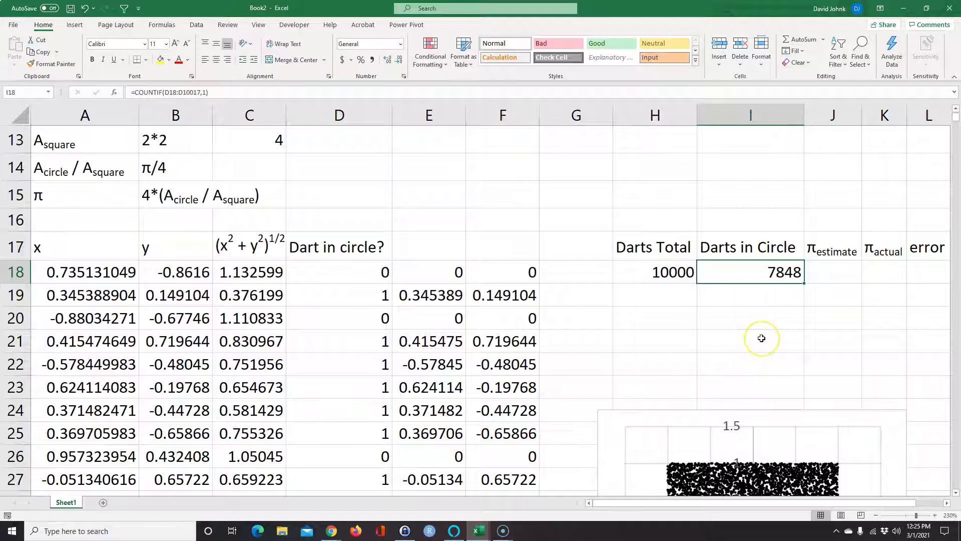
Step: Calculate the π estimate in J18 with =4*(I18/H18) and widen column J to 8.43
{"action": "left_click", "coordinate": [832, 269]}
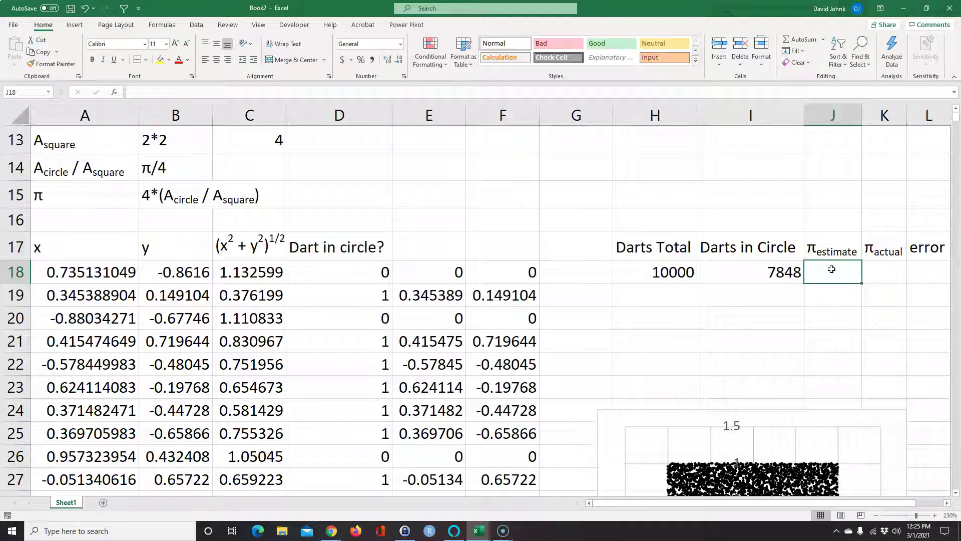
{"action": "type", "text": "=4*(I18/"}
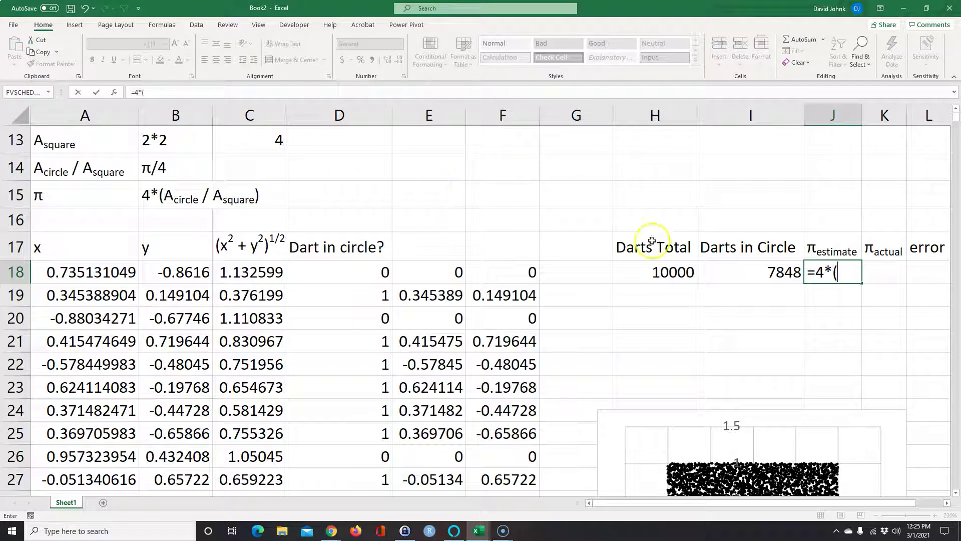
{"action": "left_click", "coordinate": [767, 272]}
{"action": "type", "text": "/"}
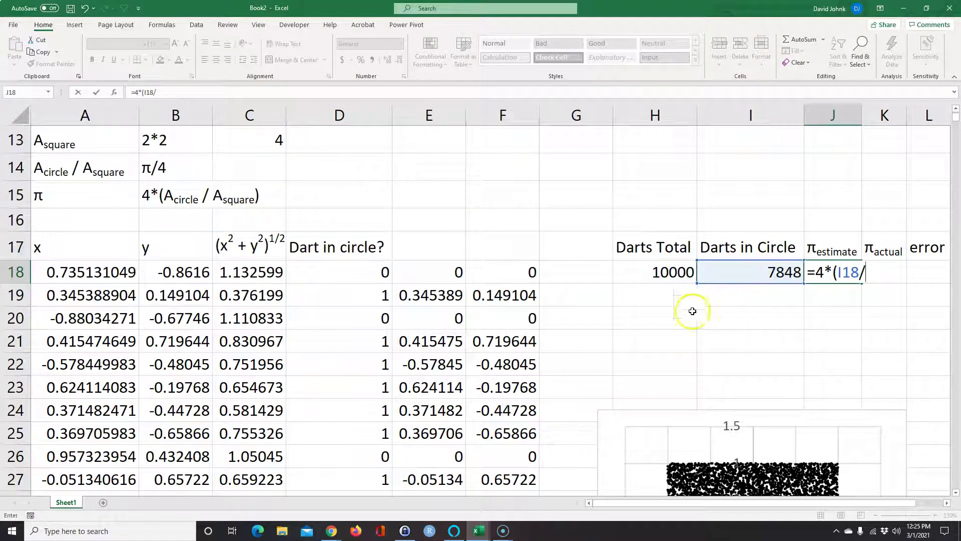
{"action": "left_click", "coordinate": [663, 271]}
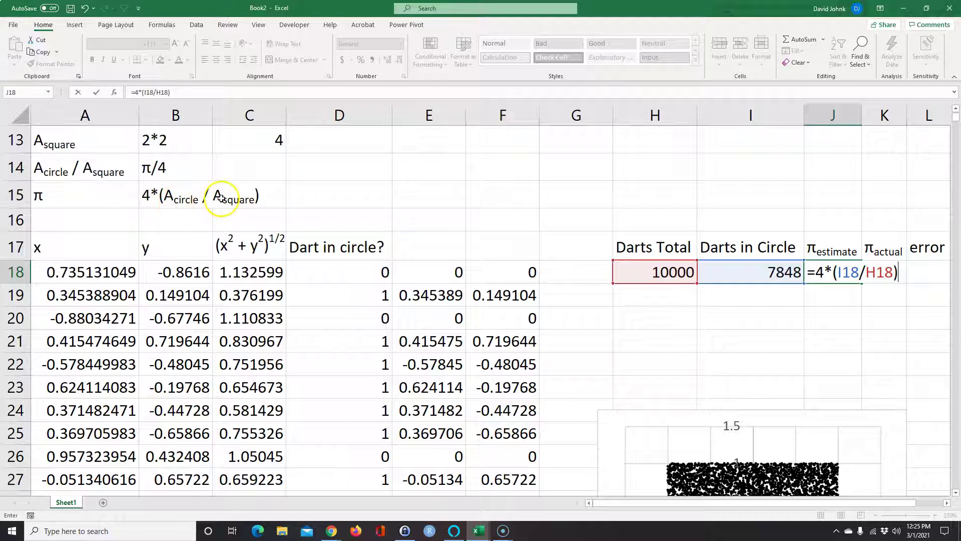
{"action": "key", "text": "Return"}
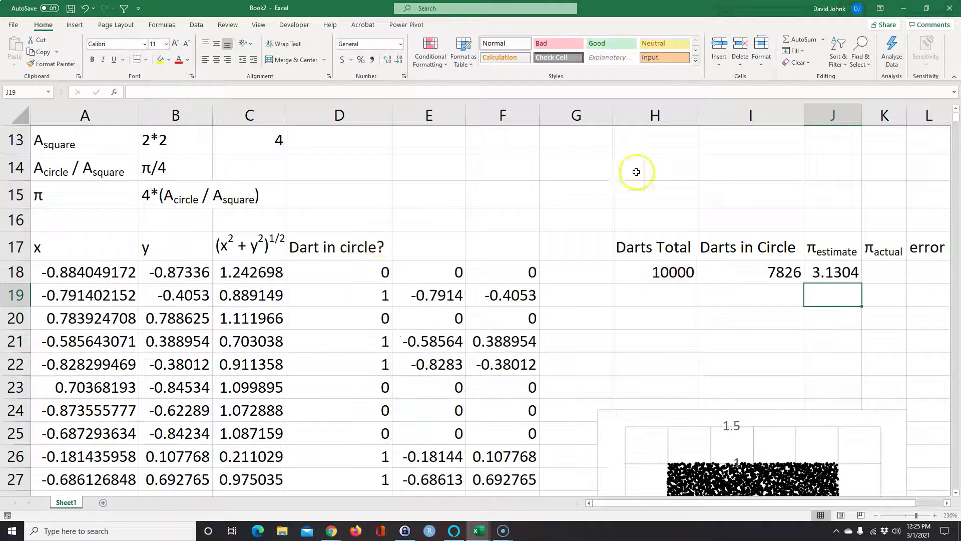
{"action": "left_click_drag", "start_coordinate": [862, 114], "coordinate": [877, 114]}
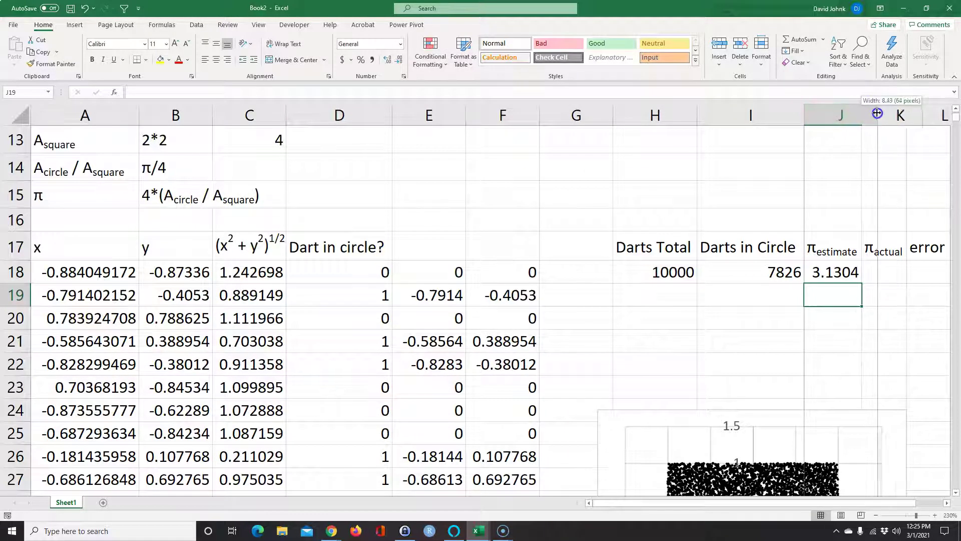
Step: Enter the actual value of π in K18 with =PI()
{"action": "left_click", "coordinate": [892, 266]}
{"action": "type", "text": "=pi("}
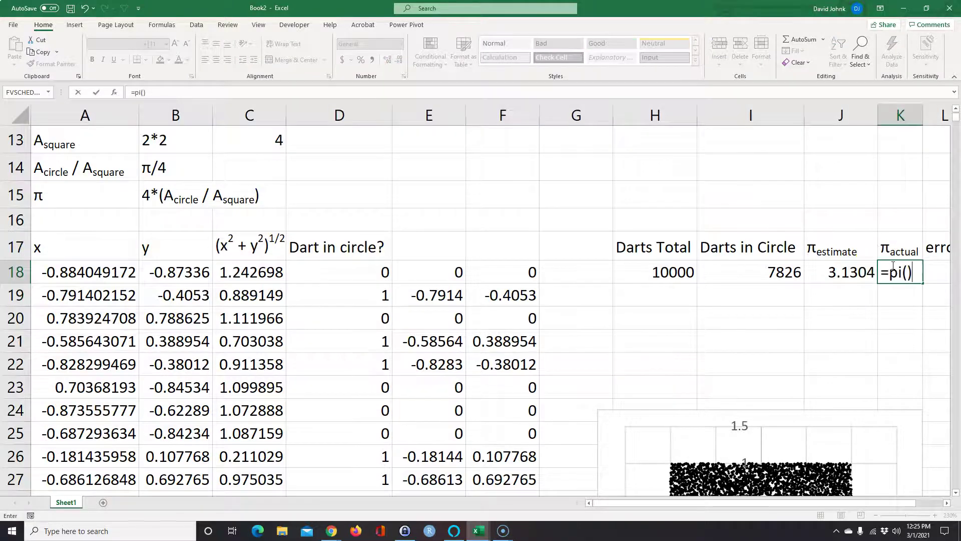
{"action": "key", "text": "Return"}
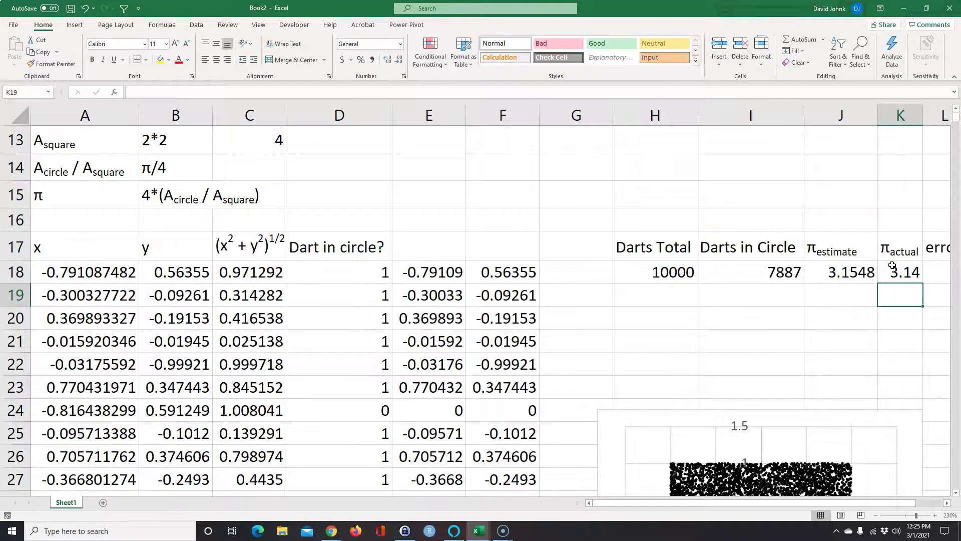
Step: Calculate the estimate's error in L18 with =J18-K18, widen column L to show more decimals, and review the estimate in J18
{"action": "scroll", "coordinate": [829, 503], "scroll_direction": "right", "scroll_amount": 1}
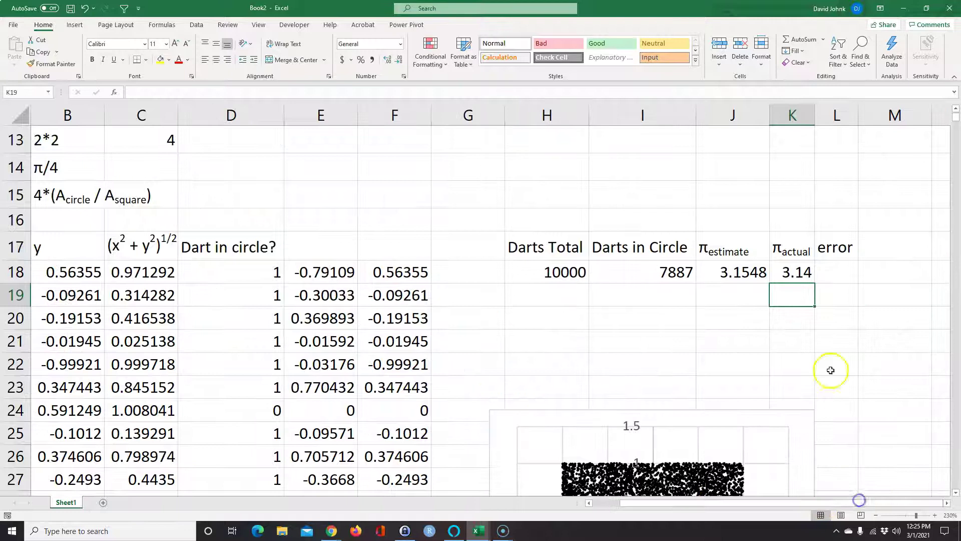
{"action": "left_click", "coordinate": [834, 274]}
{"action": "type", "text": "="}
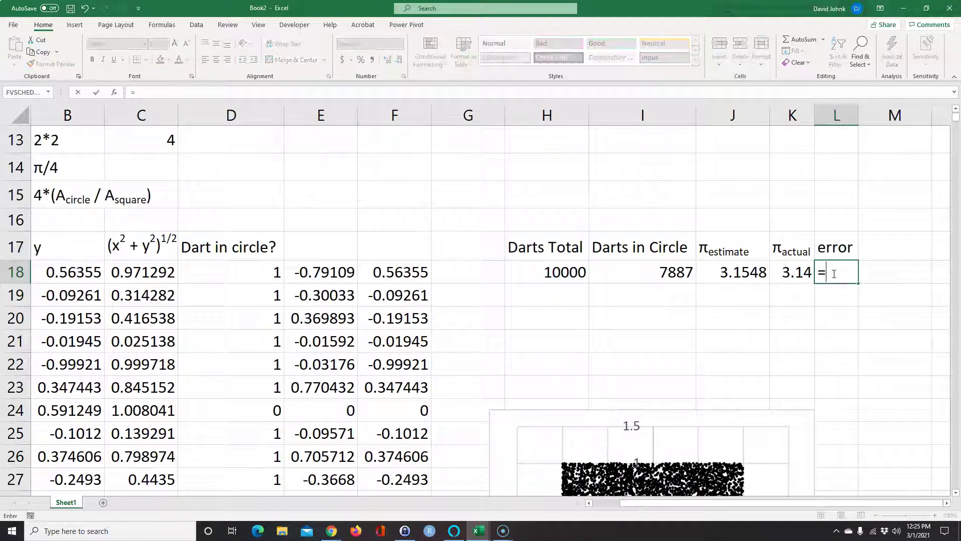
{"action": "left_click", "coordinate": [731, 272]}
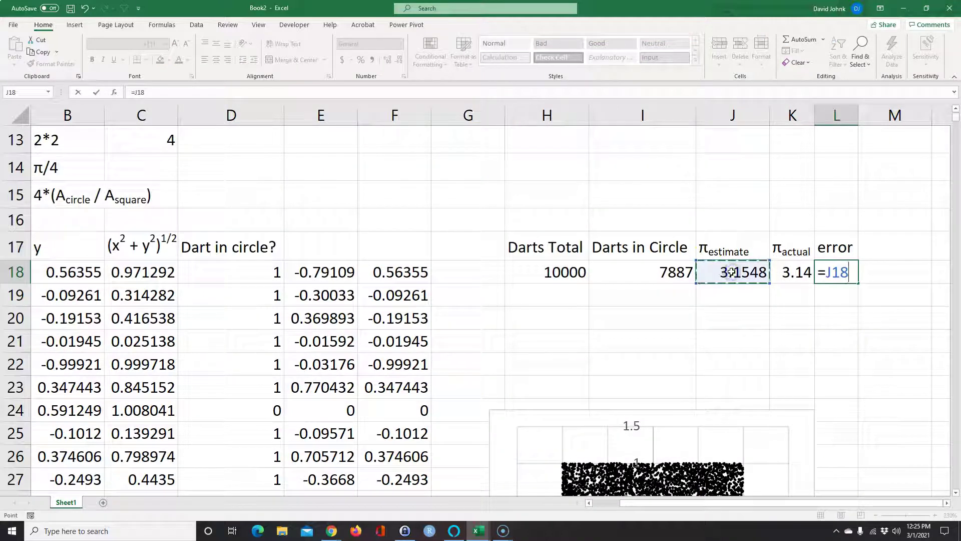
{"action": "type", "text": "-"}
{"action": "left_click", "coordinate": [793, 272]}
{"action": "key", "text": "Return"}
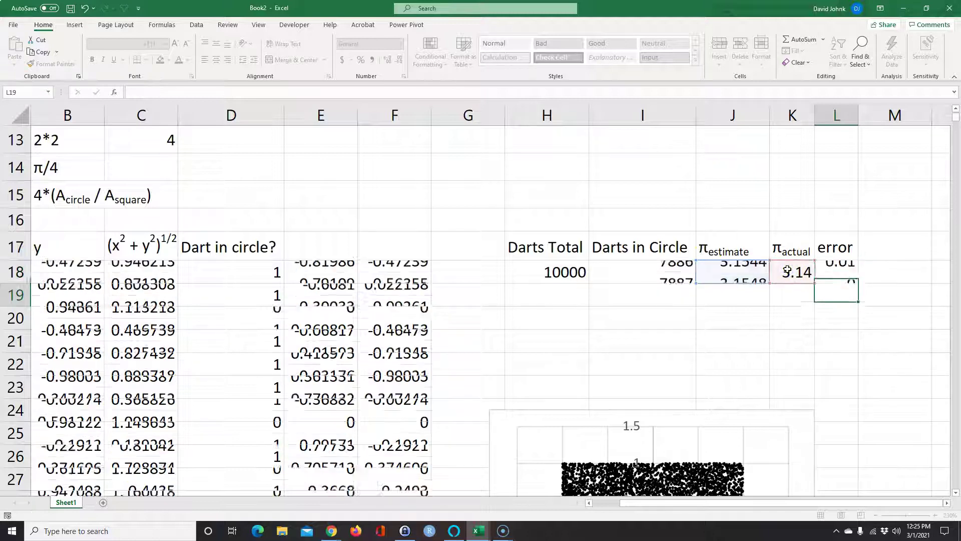
{"action": "left_click_drag", "start_coordinate": [858, 114], "coordinate": [896, 114]}
{"action": "left_click", "coordinate": [783, 317]}
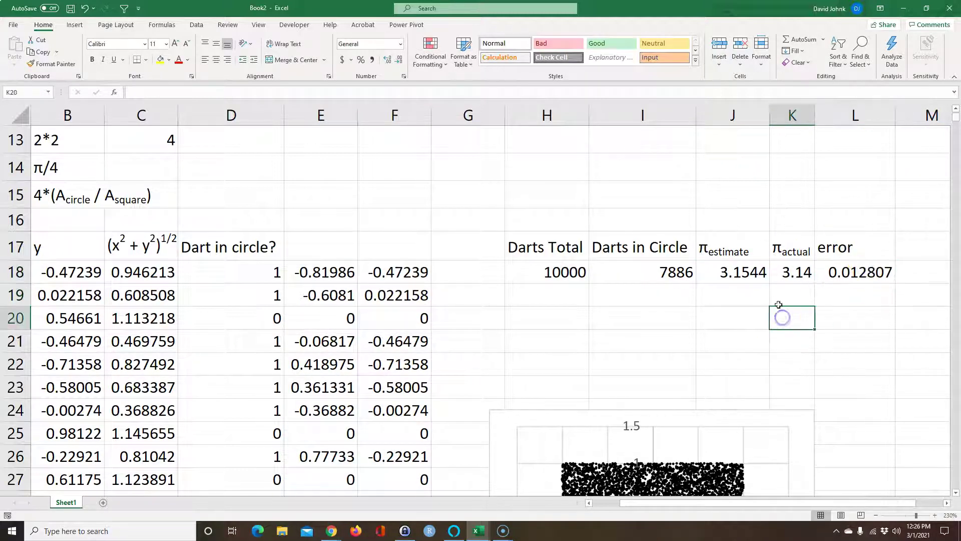
{"action": "left_click", "coordinate": [732, 275]}
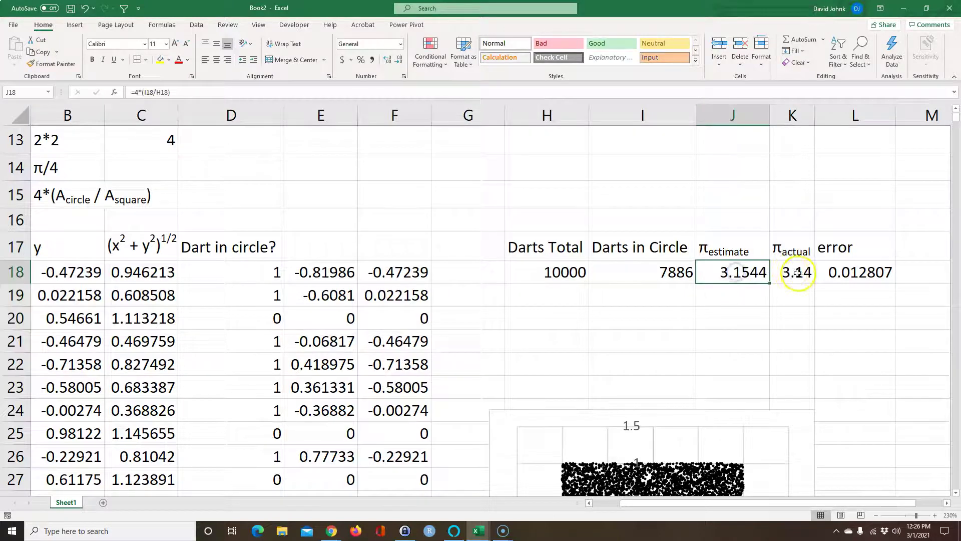
Step: Recalculate the worksheet repeatedly to compare the π estimate and error across new sets of random darts
{"action": "left_click", "coordinate": [742, 313]}
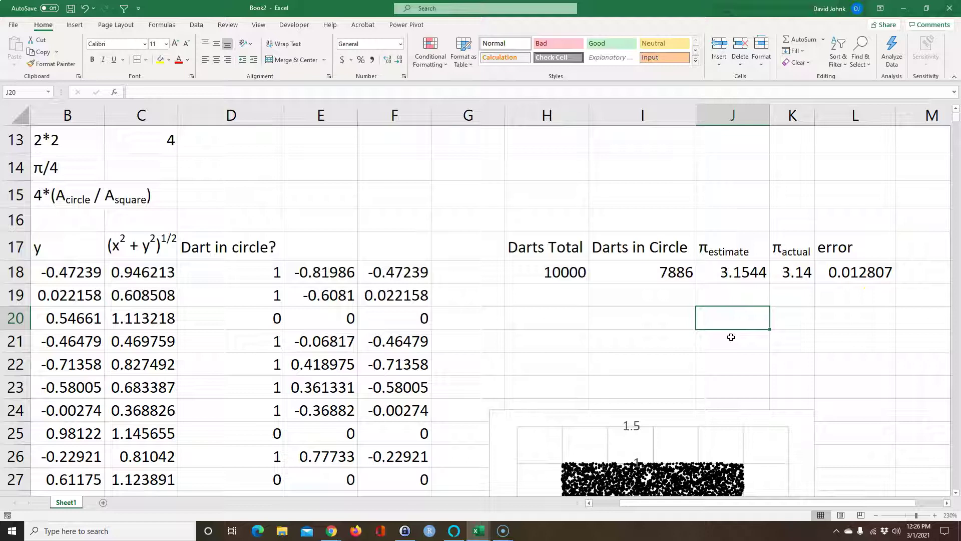
{"action": "key", "text": "F9"}
{"action": "key", "text": "F9"}
{"action": "key", "text": "F9"}
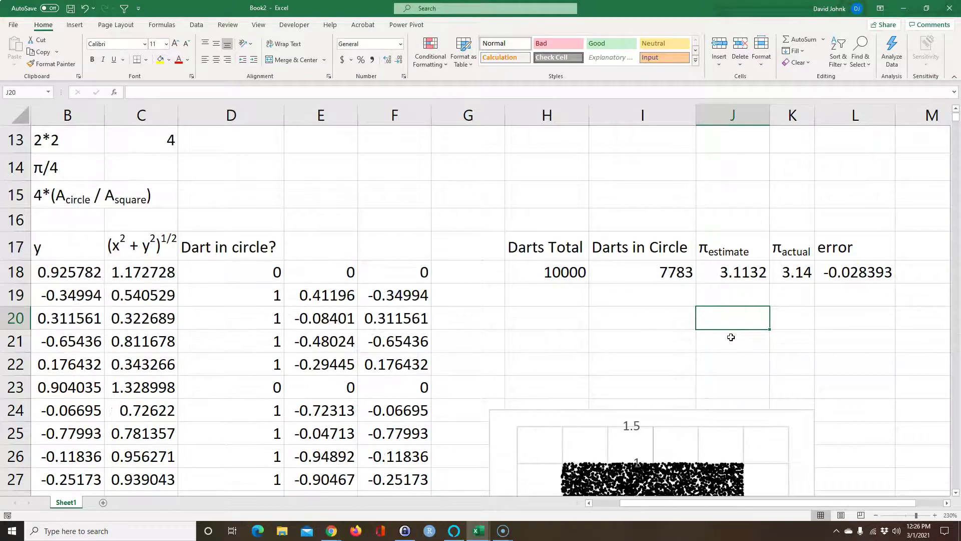
{"action": "key", "text": "F9"}
{"action": "key", "text": "F9"}
{"action": "key", "text": "F9"}
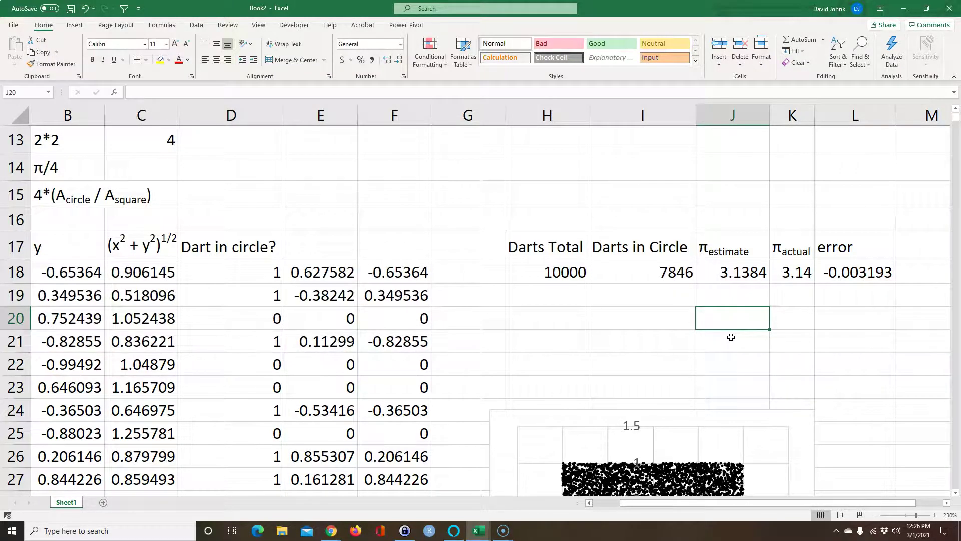
Step: Move the square and circle dart charts side by side directly beneath the results in row 18
{"action": "scroll", "coordinate": [668, 365], "scroll_direction": "down", "scroll_amount": 1}
{"action": "left_click_drag", "start_coordinate": [491, 346], "coordinate": [459, 233]}
{"action": "key", "text": "ctrl+v"}
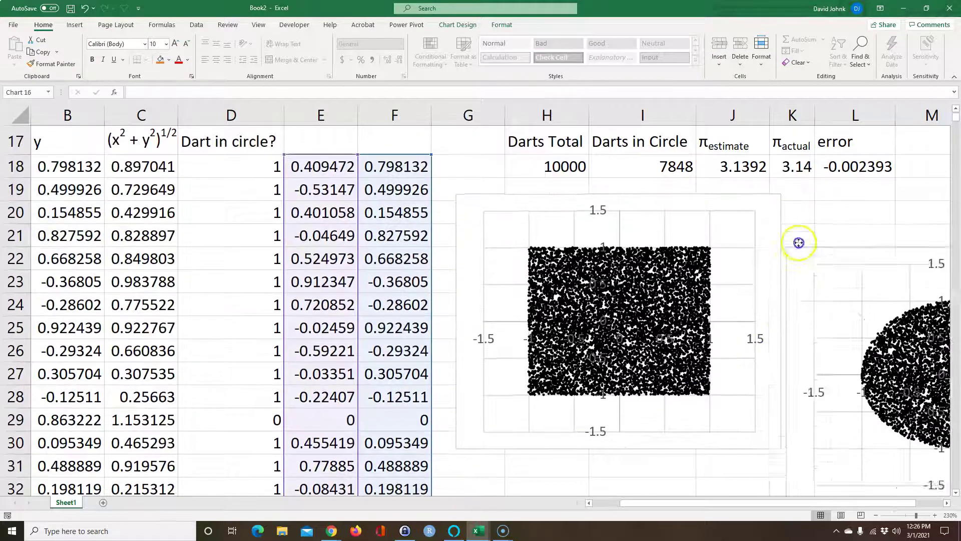
{"action": "left_click_drag", "start_coordinate": [810, 221], "coordinate": [800, 203]}
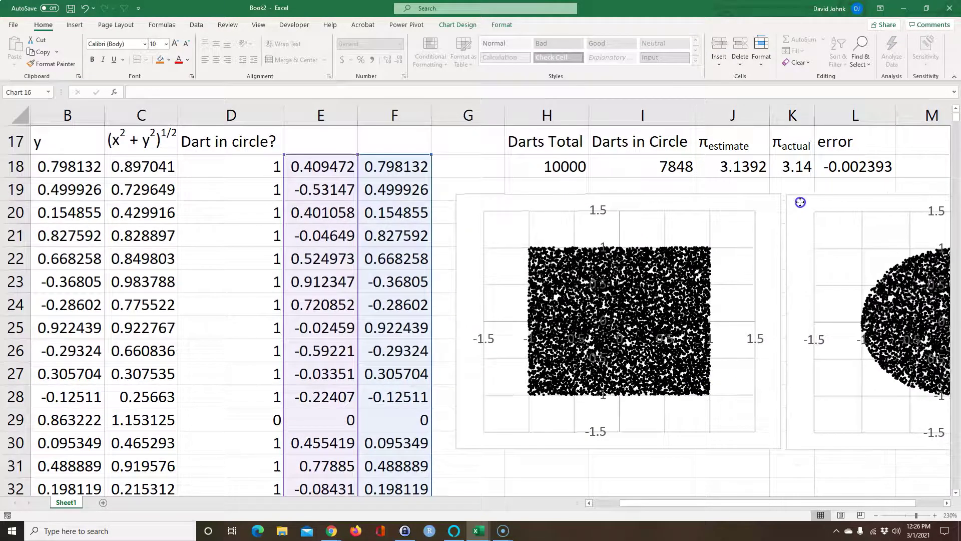
{"action": "left_click", "coordinate": [876, 515]}
{"action": "left_click", "coordinate": [876, 515]}
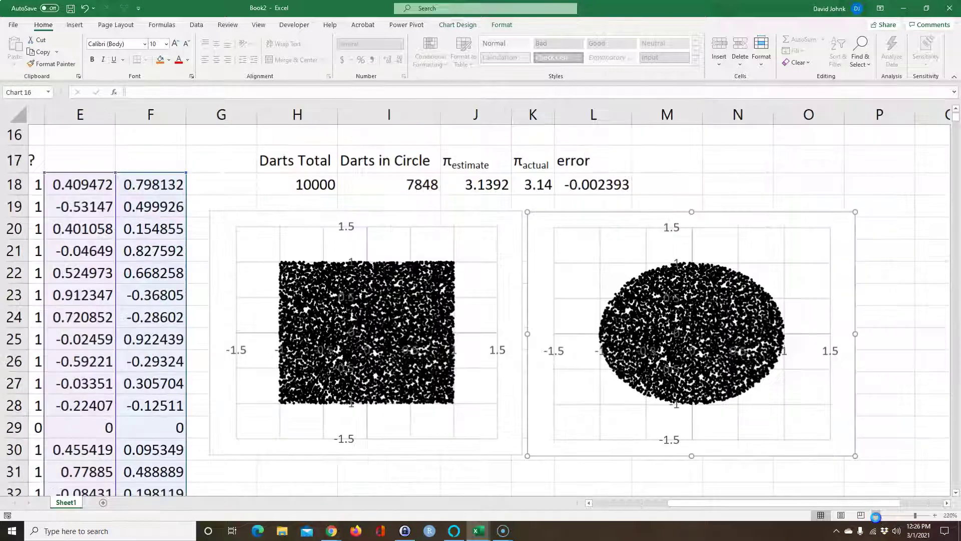
{"action": "left_click", "coordinate": [876, 515]}
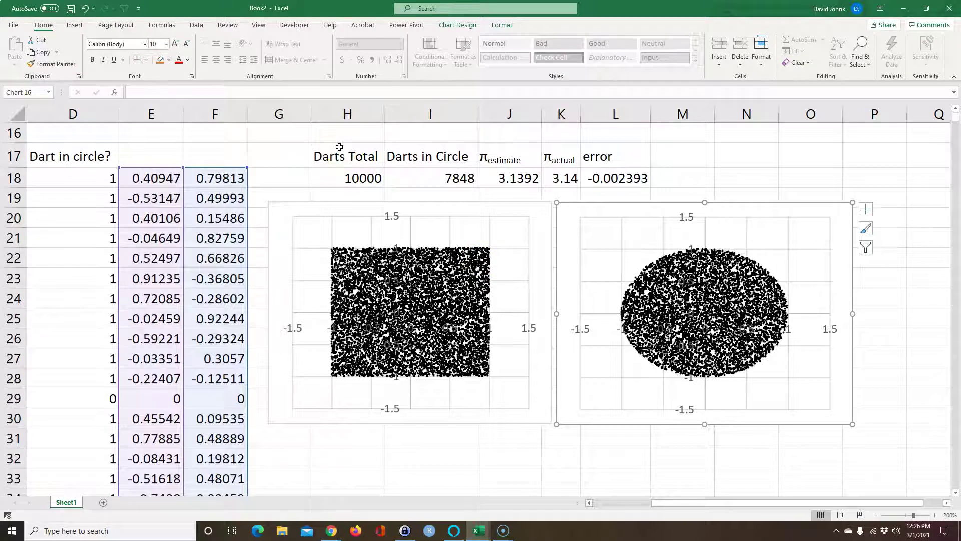
Step: Recalculate the simulation several more times, watching both dart charts together with the π estimate and error
{"action": "key", "text": "F9"}
{"action": "key", "text": "F9"}
{"action": "key", "text": "F9"}
{"action": "key", "text": "F9"}
{"action": "key", "text": "F9"}
{"action": "key", "text": "F9"}
{"action": "key", "text": "F9"}
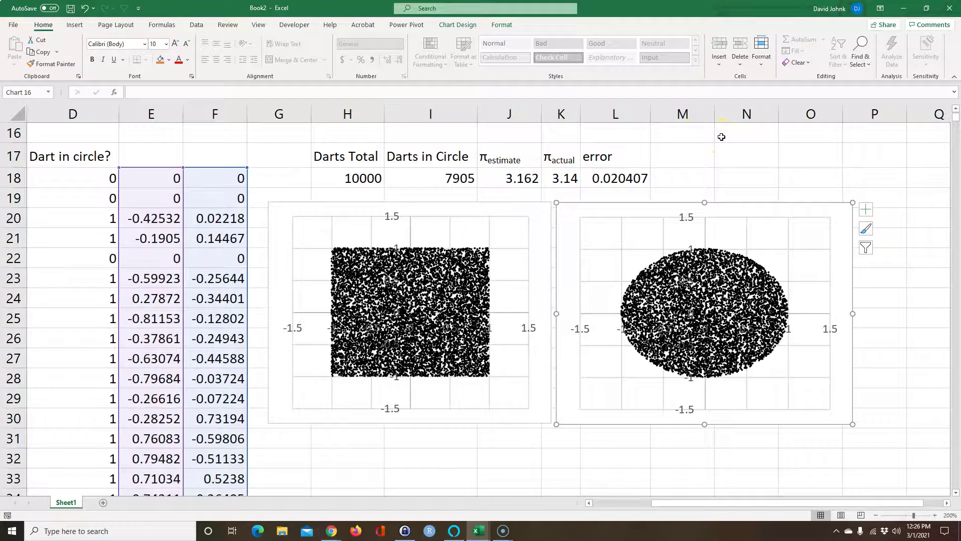
{"action": "key", "text": "F9"}
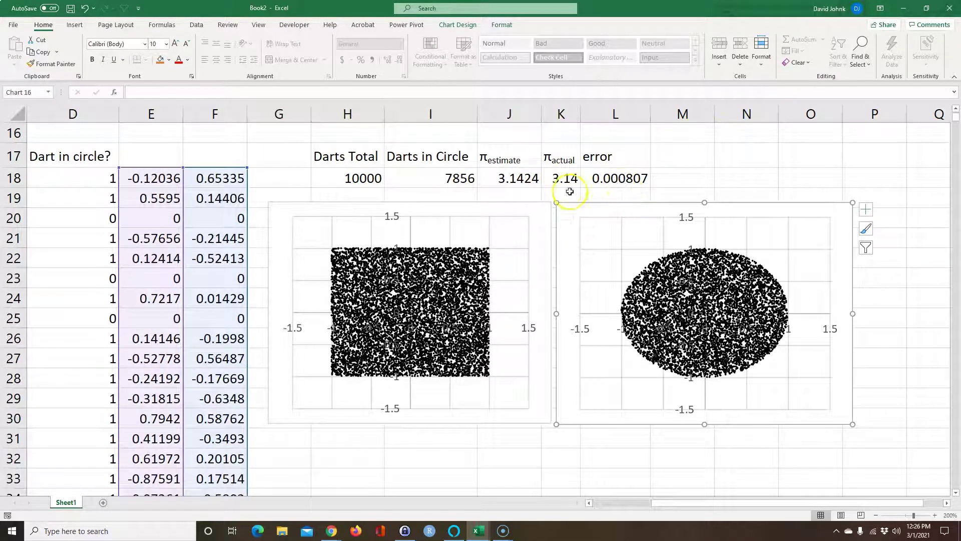
Step: Widen column K to show more decimals of actual π, and widen column J for the estimate
{"action": "left_click_drag", "start_coordinate": [581, 113], "coordinate": [618, 109]}
{"action": "left_click", "coordinate": [564, 171]}
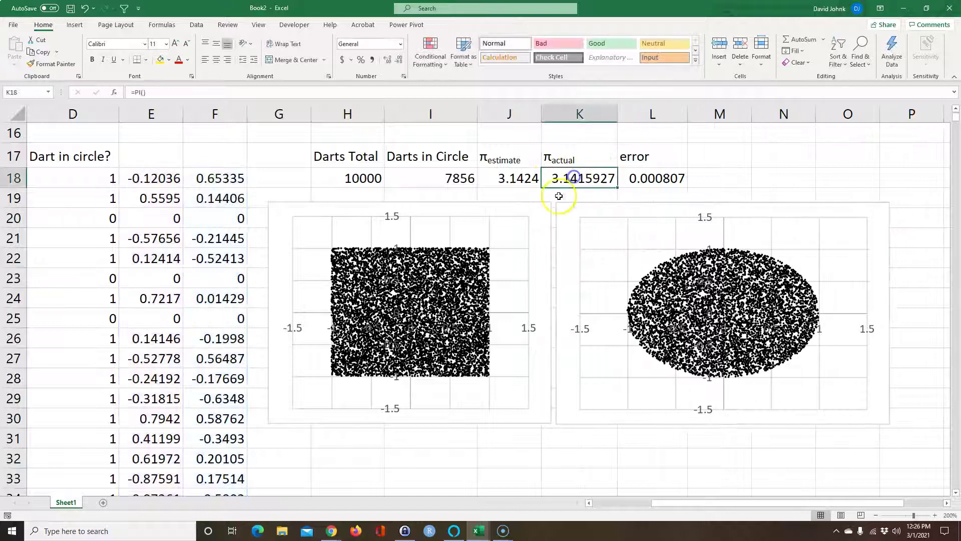
{"action": "left_click_drag", "start_coordinate": [542, 111], "coordinate": [577, 112]}
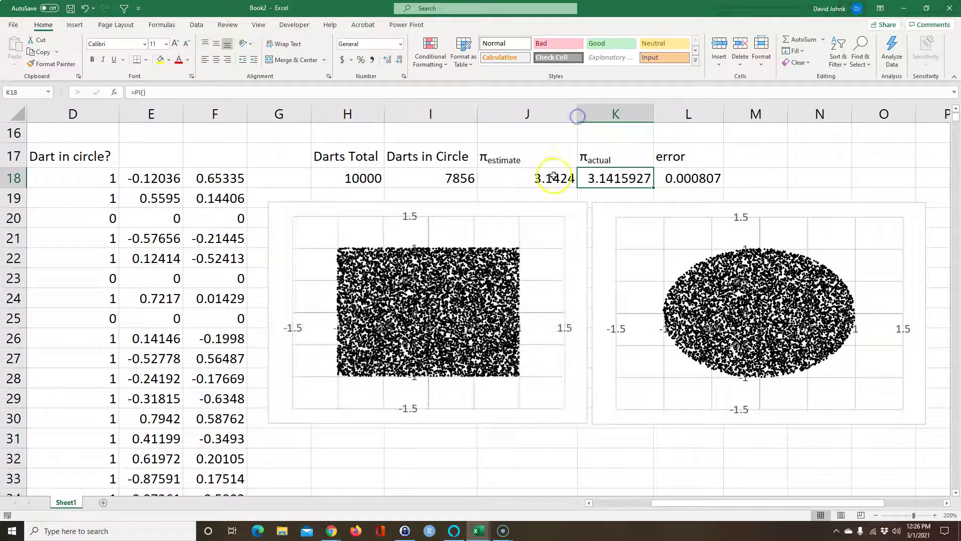
Step: Format the π estimate in J18 to show five decimal places
{"action": "left_click", "coordinate": [553, 180]}
{"action": "left_click", "coordinate": [389, 60]}
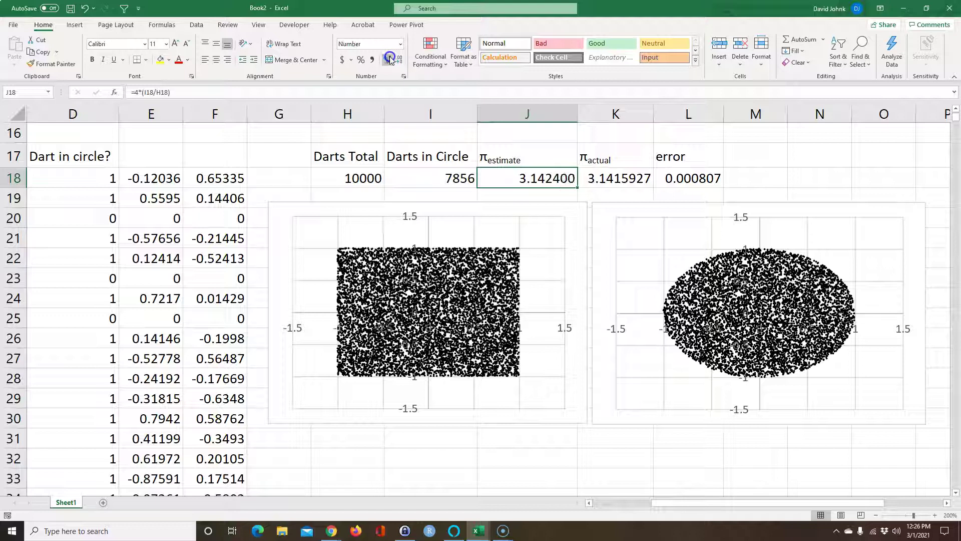
{"action": "left_click", "coordinate": [399, 61]}
{"action": "left_click", "coordinate": [399, 61]}
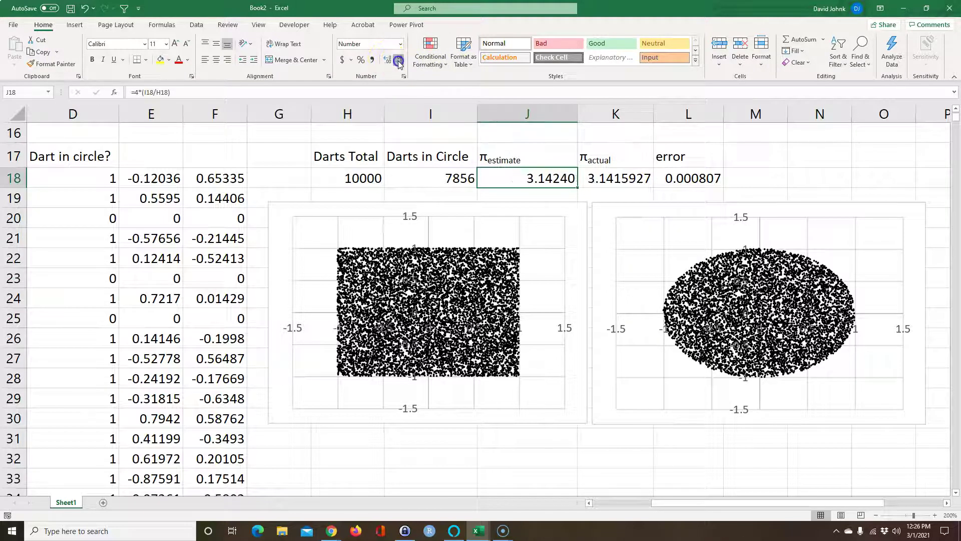
{"action": "left_click", "coordinate": [399, 61]}
Step: Review the darts total, the π estimate and the RANDARRAY formula in A18, and return to the results and charts
{"action": "left_click", "coordinate": [377, 178]}
{"action": "left_click", "coordinate": [560, 180]}
{"action": "left_click", "coordinate": [171, 330]}
{"action": "left_click_drag", "start_coordinate": [671, 503], "coordinate": [607, 503]}
{"action": "left_click", "coordinate": [91, 180]}
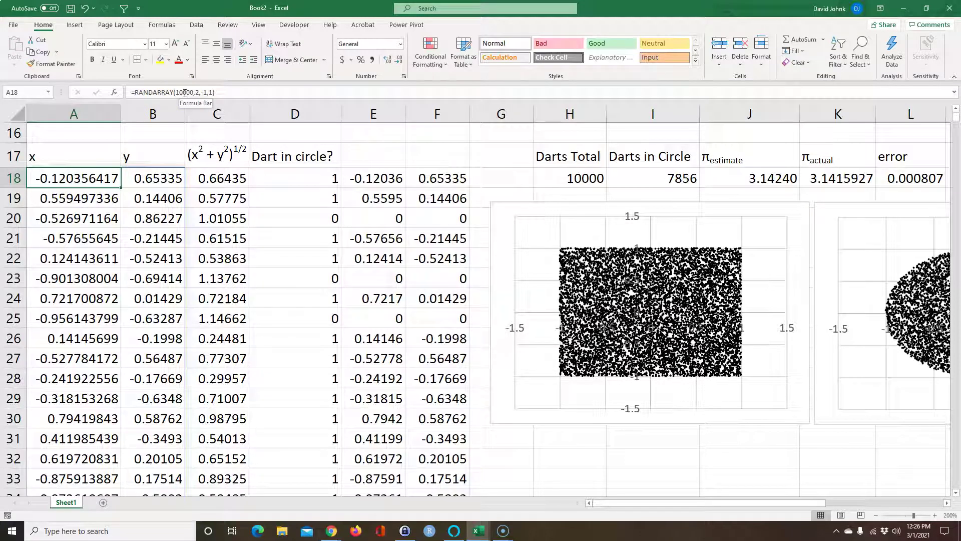
{"action": "left_click_drag", "start_coordinate": [718, 502], "coordinate": [786, 500]}
{"action": "left_click", "coordinate": [651, 434]}
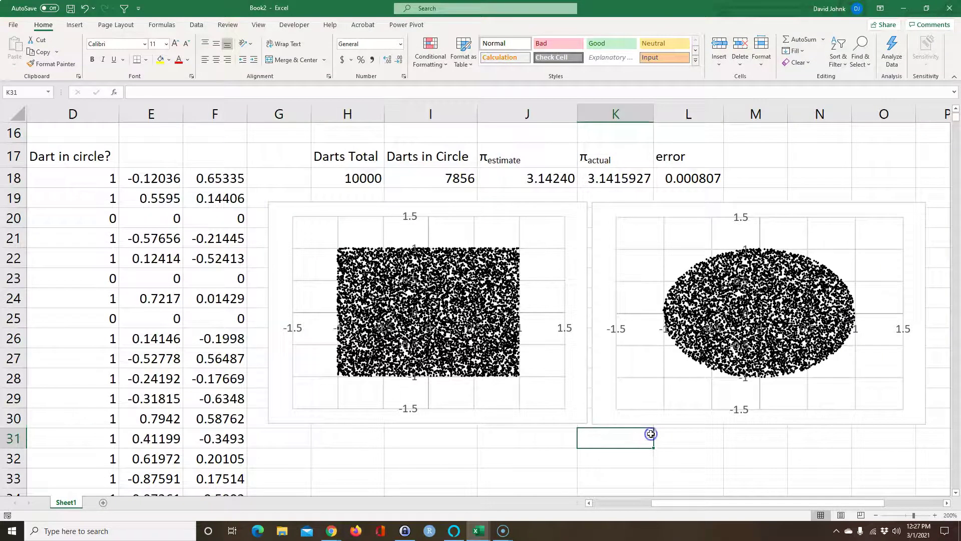
{"action": "left_click", "coordinate": [594, 431]}
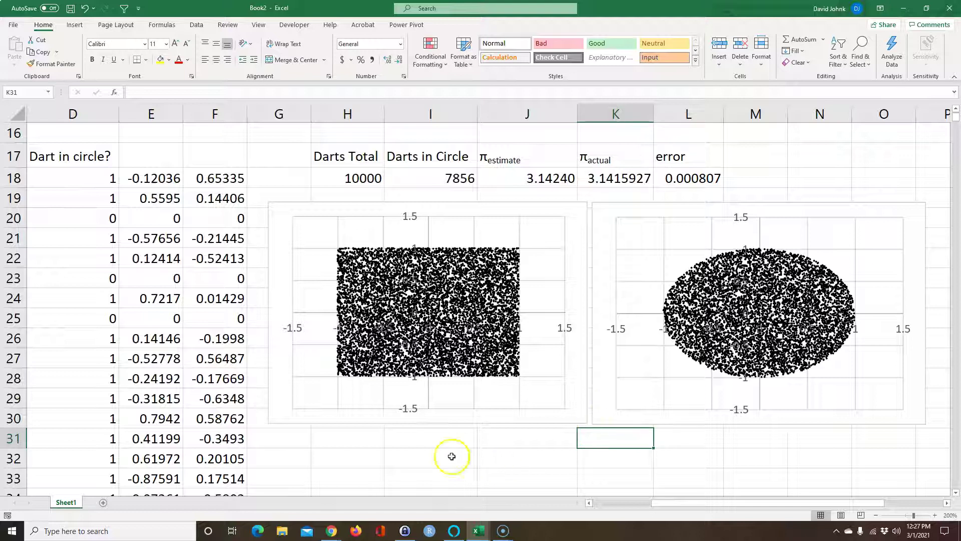
Step: Review the problem statement, the circle-in-square diagram and the area-ratio derivation above the data
{"action": "left_click_drag", "start_coordinate": [788, 504], "coordinate": [676, 496]}
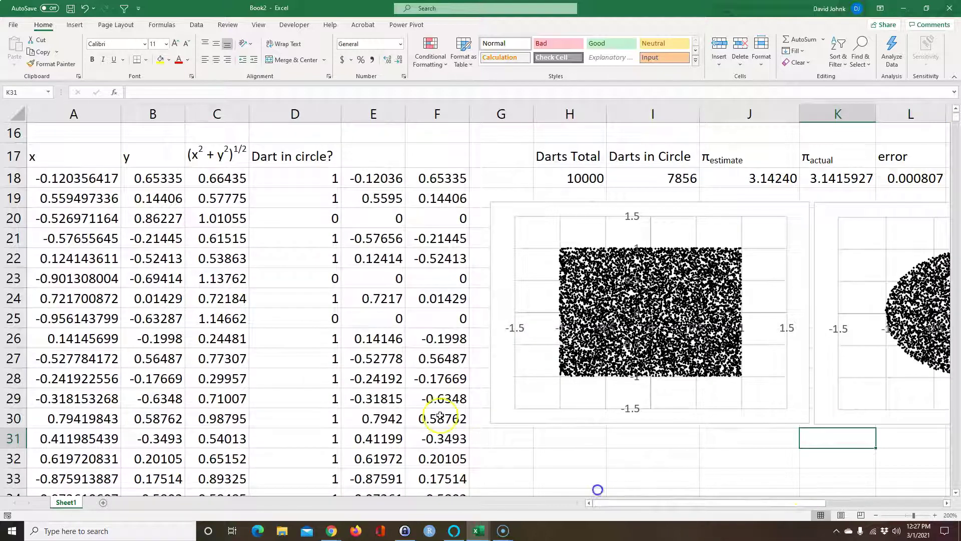
{"action": "scroll", "coordinate": [301, 327], "scroll_direction": "up", "scroll_amount": 4}
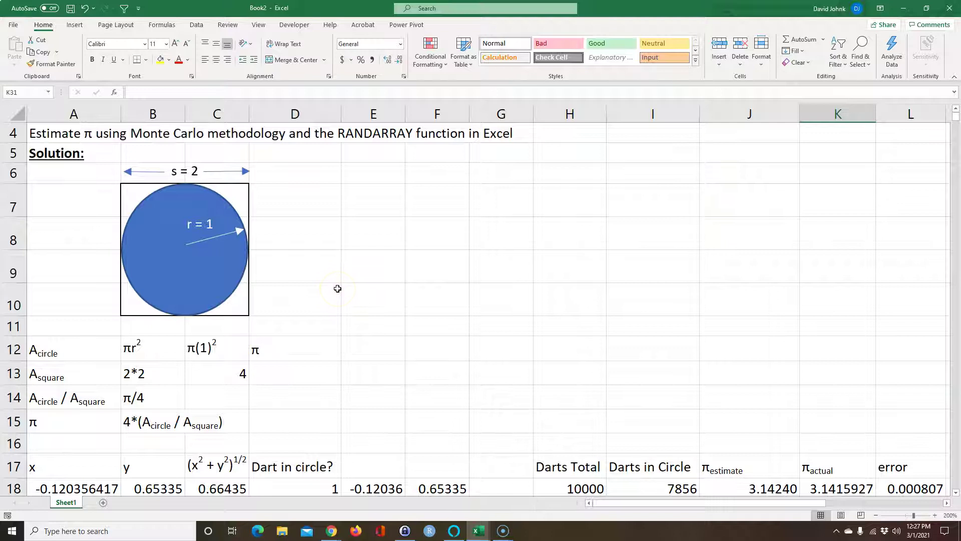
{"action": "scroll", "coordinate": [363, 293], "scroll_direction": "down", "scroll_amount": 1}
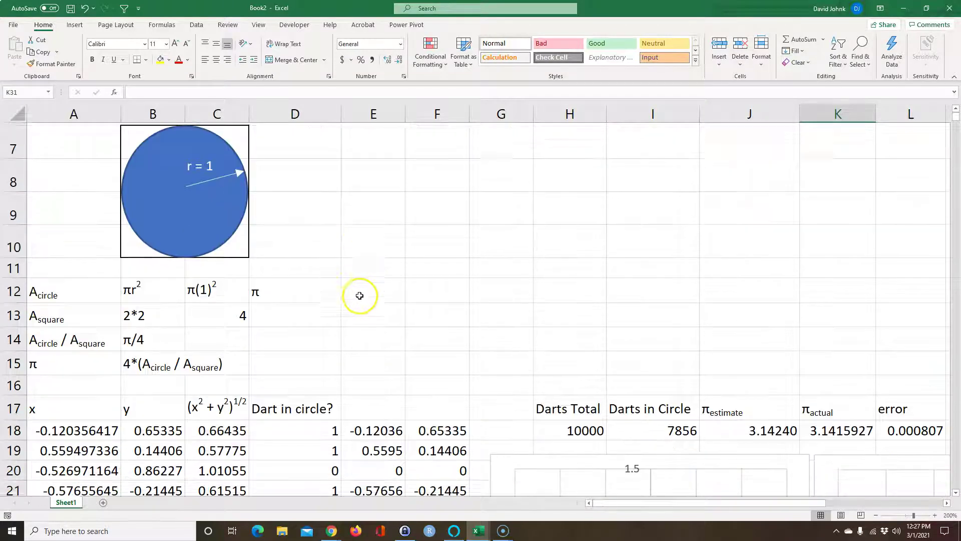
{"action": "scroll", "coordinate": [369, 280], "scroll_direction": "up", "scroll_amount": 2}
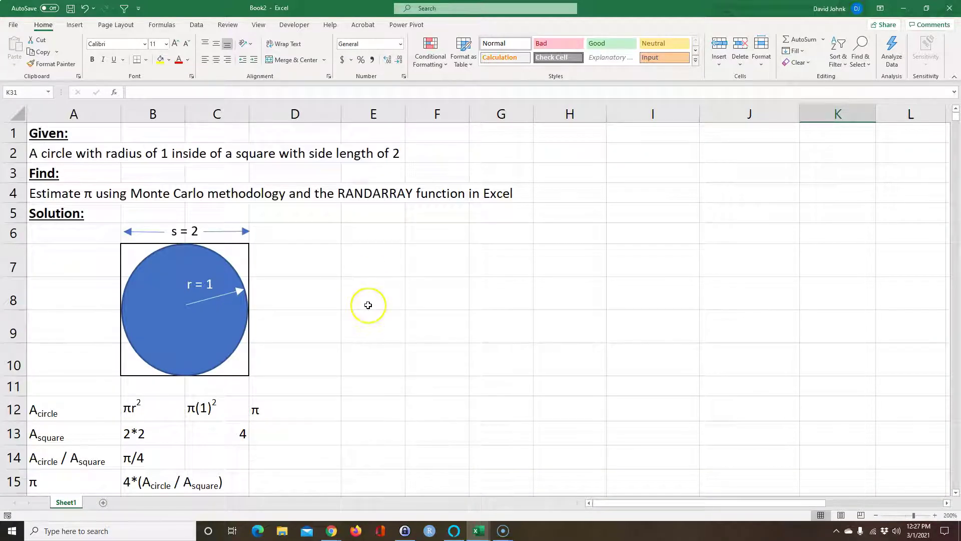
{"action": "scroll", "coordinate": [368, 305], "scroll_direction": "down", "scroll_amount": 1}
{"action": "scroll", "coordinate": [377, 270], "scroll_direction": "up", "scroll_amount": 1}
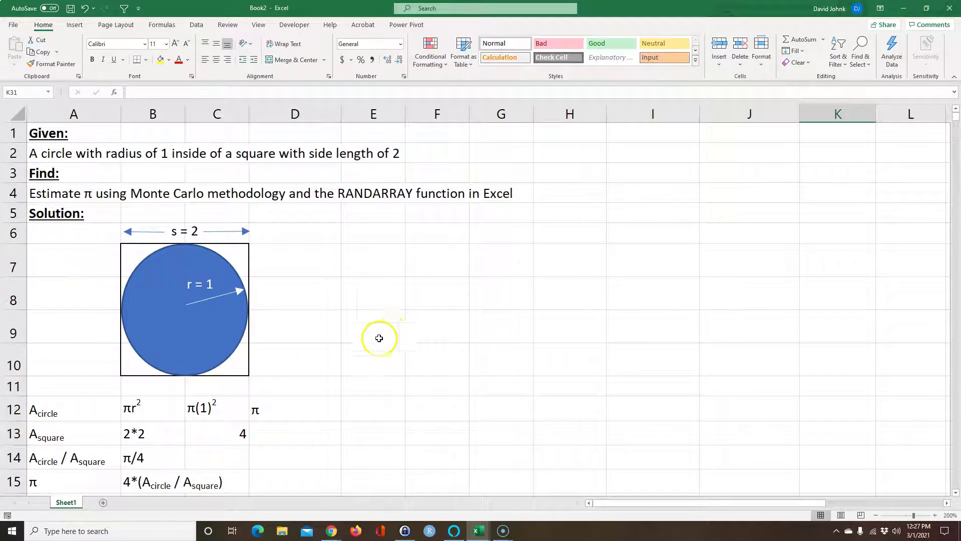
{"action": "scroll", "coordinate": [371, 355], "scroll_direction": "down", "scroll_amount": 1}
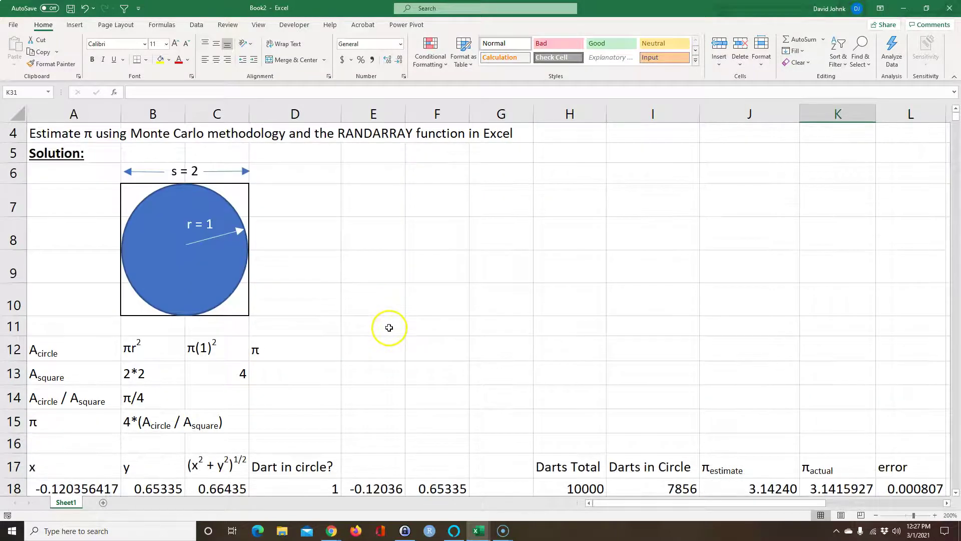
{"action": "scroll", "coordinate": [376, 344], "scroll_direction": "down", "scroll_amount": 1}
Step: Examine the random x and y coordinates and their RANDARRAY formula in the first rows of columns A and B
{"action": "left_click", "coordinate": [78, 432]}
{"action": "left_click", "coordinate": [127, 428]}
{"action": "left_click", "coordinate": [66, 447]}
{"action": "left_click", "coordinate": [150, 448]}
{"action": "left_click", "coordinate": [86, 426]}
{"action": "left_click", "coordinate": [166, 426]}
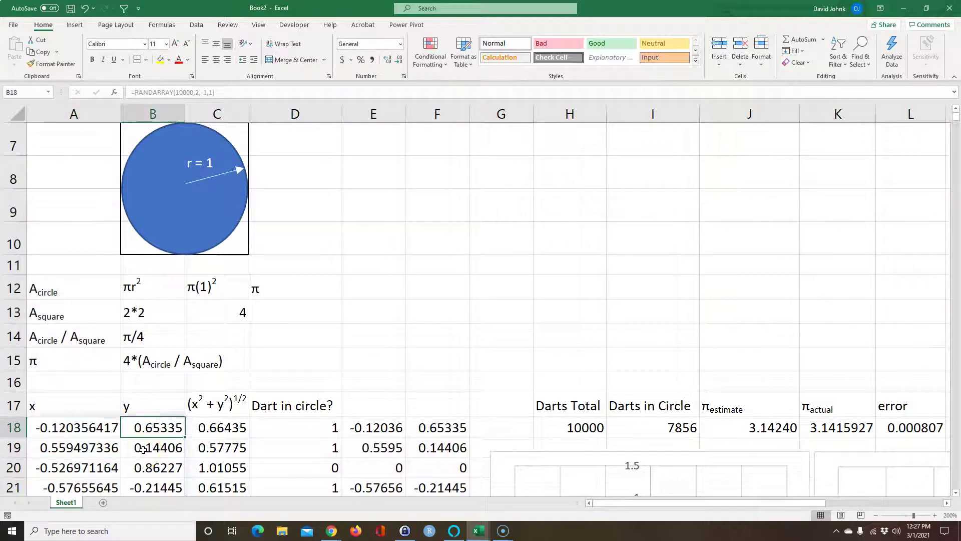
{"action": "left_click", "coordinate": [132, 470]}
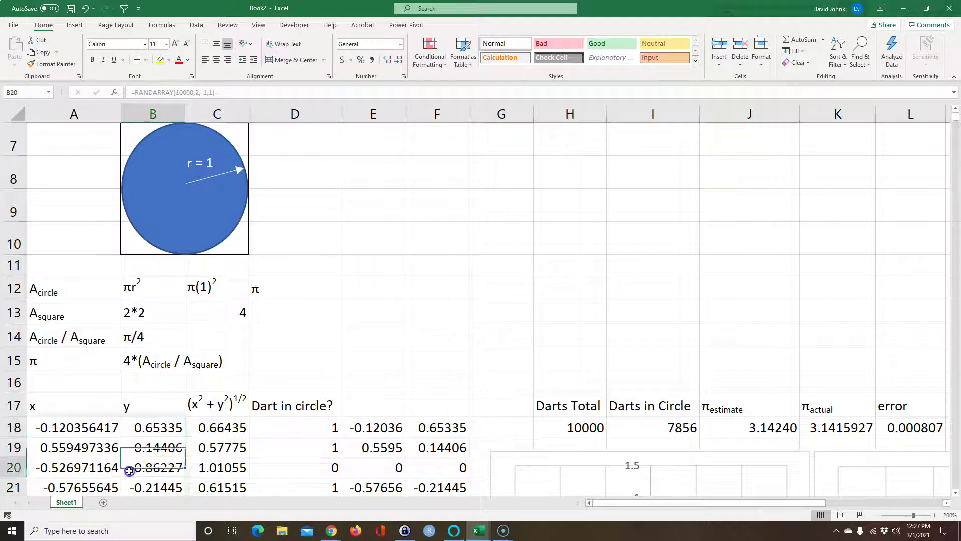
{"action": "left_click_drag", "start_coordinate": [150, 428], "coordinate": [63, 441]}
{"action": "left_click", "coordinate": [62, 441]}
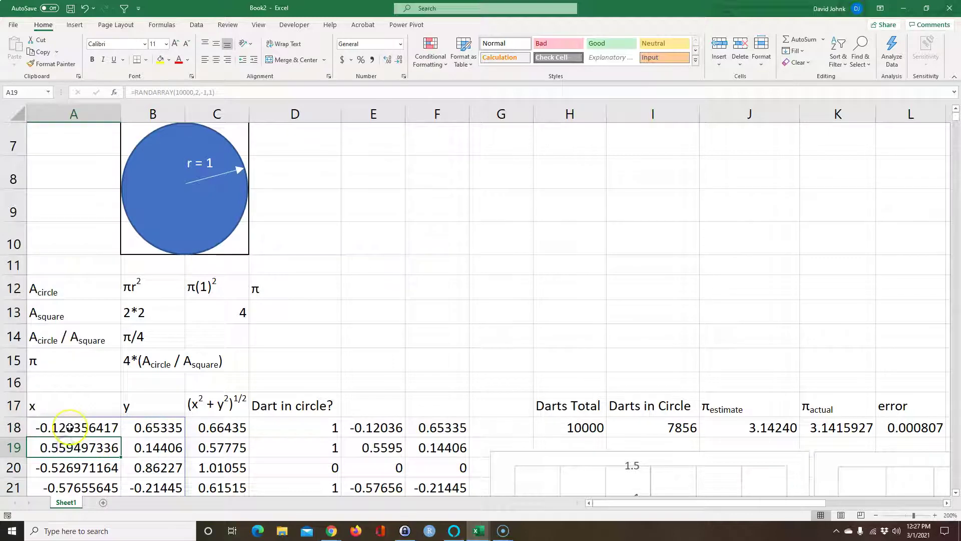
Step: Insert a histogram of all the random x values in A18:A10017
{"action": "left_click_drag", "start_coordinate": [69, 427], "coordinate": [51, 451]}
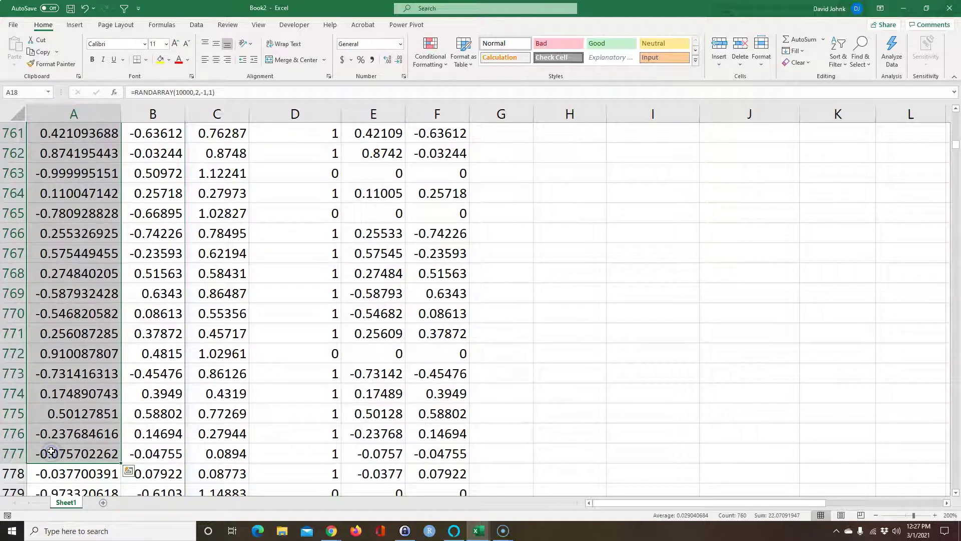
{"action": "key", "text": "ctrl+shift+Down"}
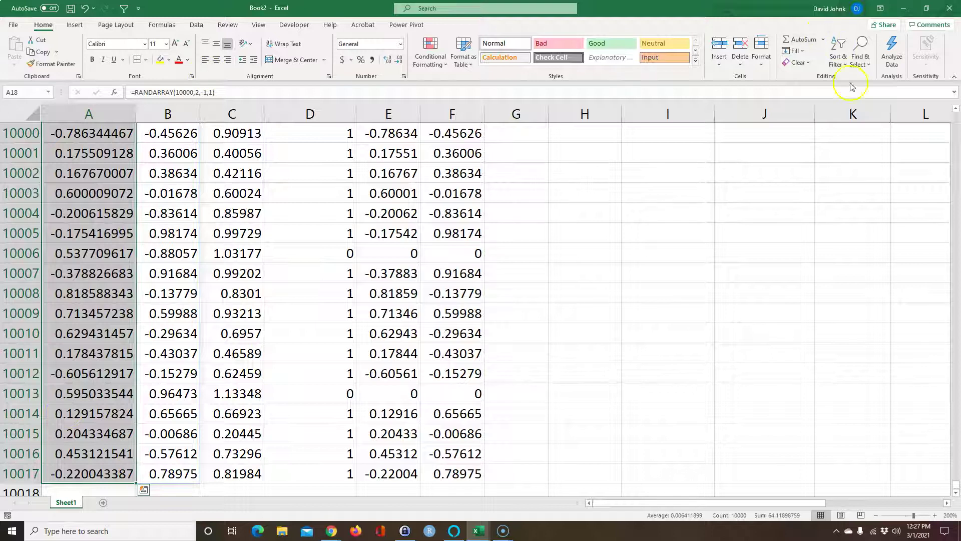
{"action": "left_click_drag", "start_coordinate": [956, 485], "coordinate": [951, 116]}
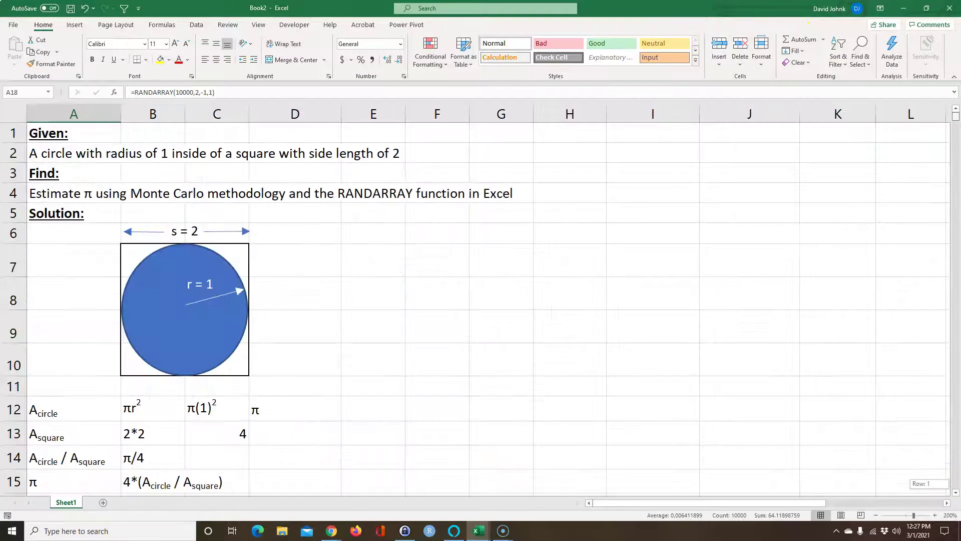
{"action": "left_click", "coordinate": [76, 25]}
{"action": "left_click", "coordinate": [462, 51]}
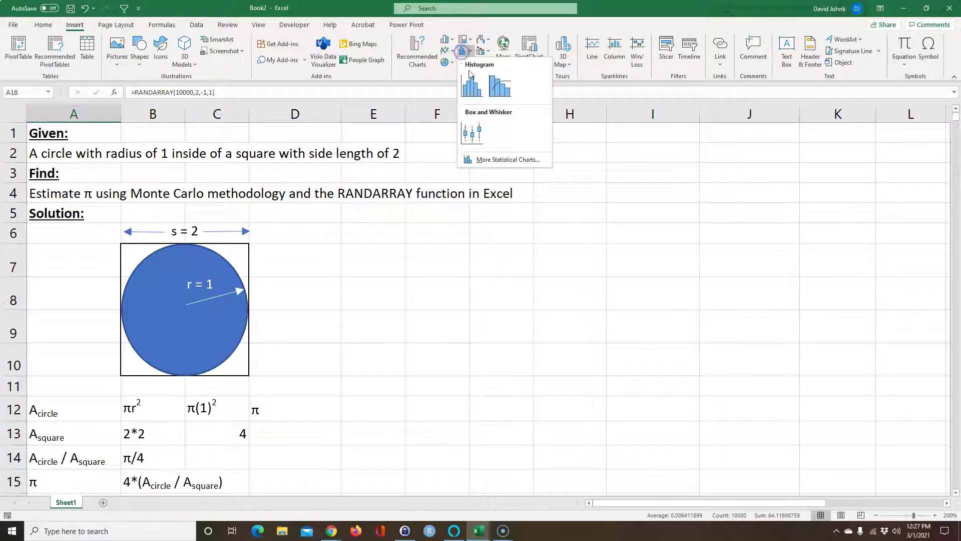
{"action": "left_click", "coordinate": [470, 74]}
Step: Place the histogram beside the circle diagram, widen it, and compare it with the x values and dart charts
{"action": "left_click_drag", "start_coordinate": [371, 187], "coordinate": [507, 196]}
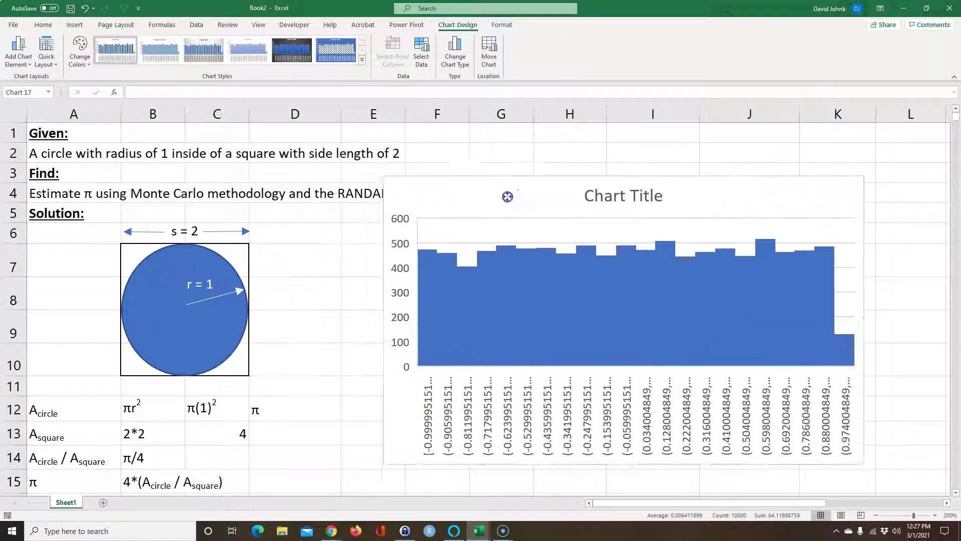
{"action": "left_click_drag", "start_coordinate": [384, 318], "coordinate": [324, 321]}
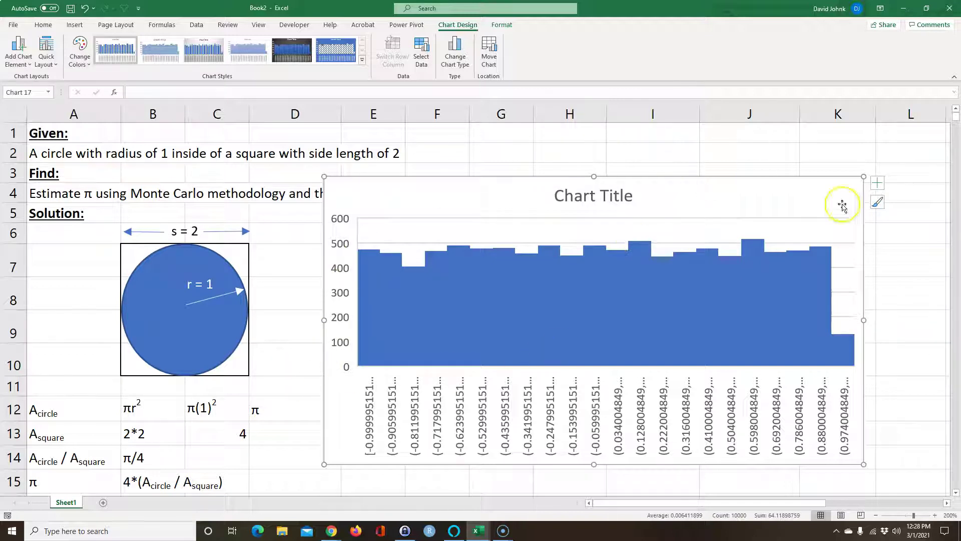
{"action": "left_click_drag", "start_coordinate": [341, 203], "coordinate": [384, 251]}
{"action": "scroll", "coordinate": [322, 220], "scroll_direction": "down", "scroll_amount": 2}
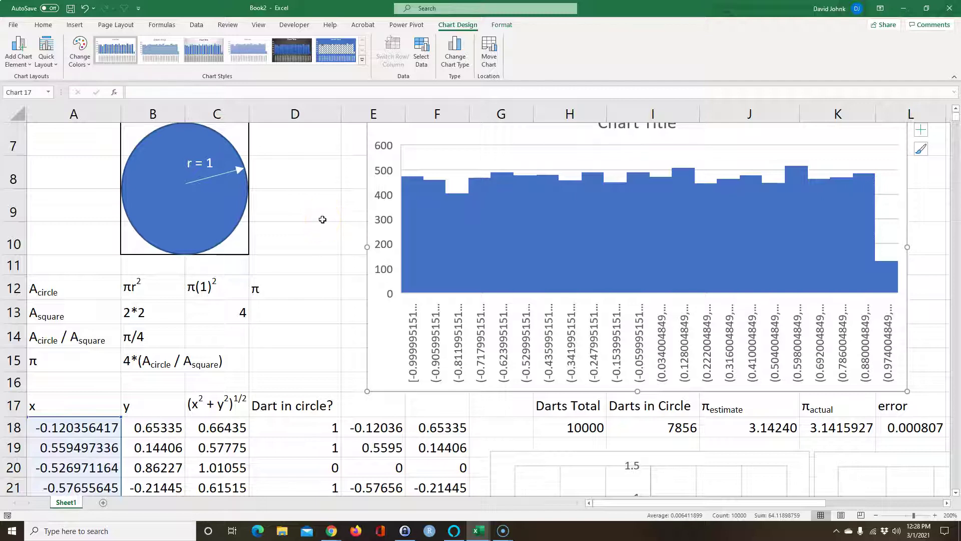
{"action": "scroll", "coordinate": [344, 221], "scroll_direction": "down", "scroll_amount": 2}
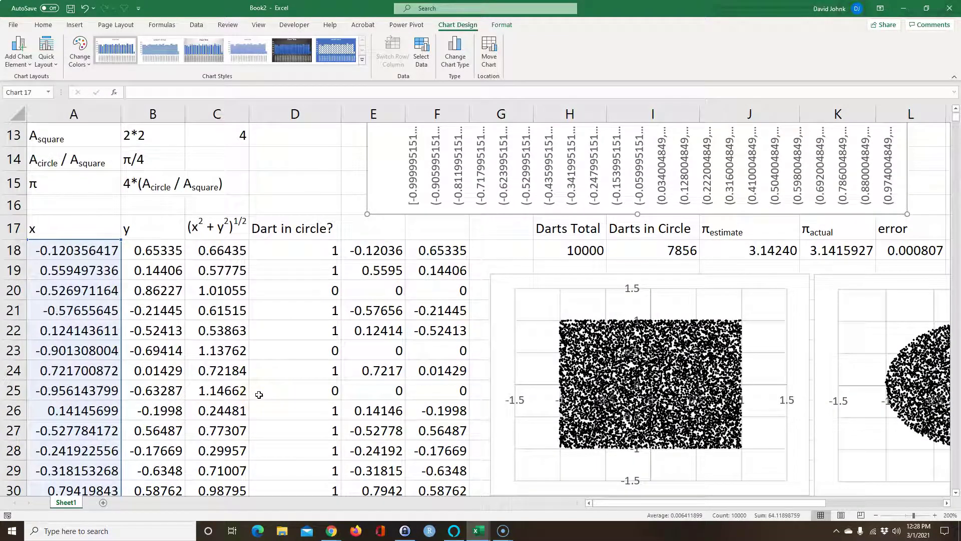
{"action": "left_click", "coordinate": [124, 308]}
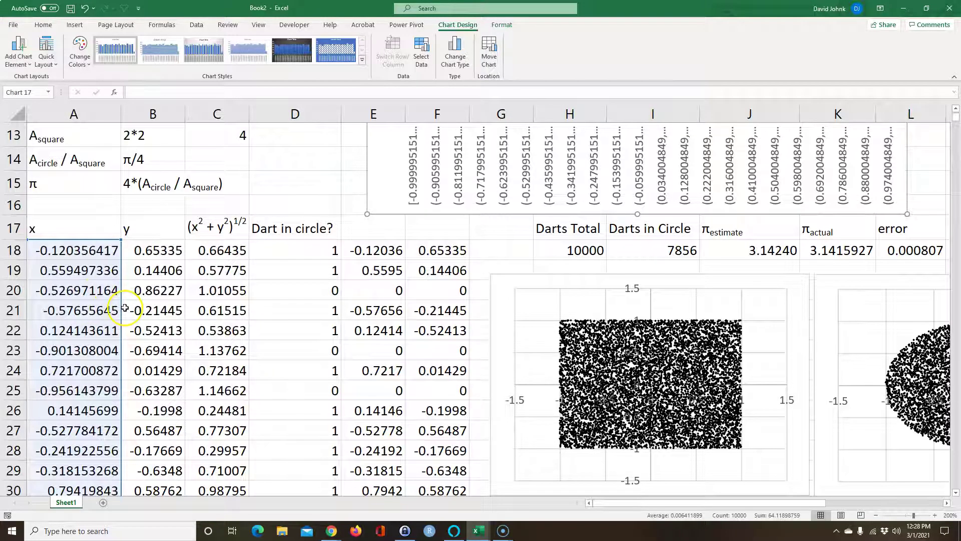